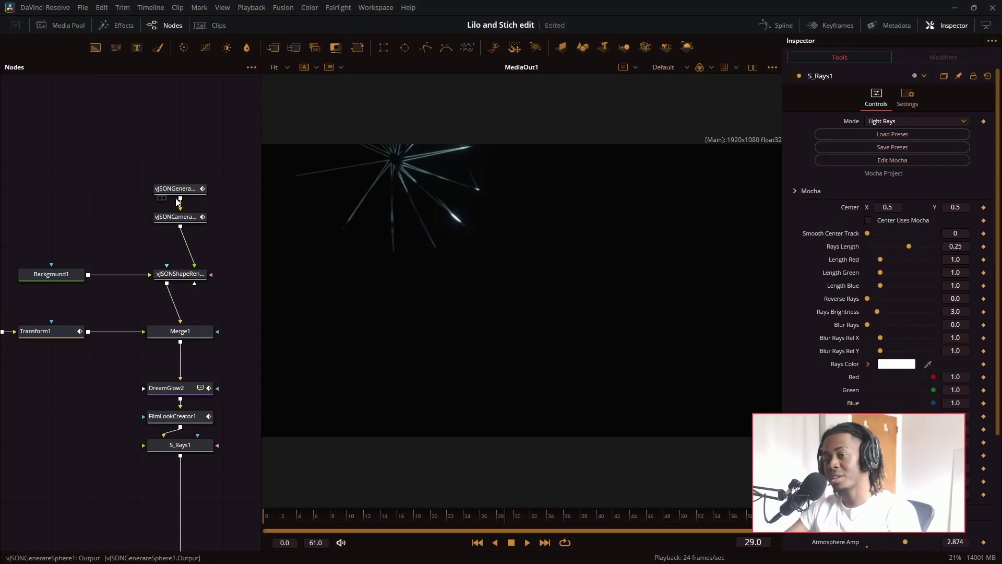
# Step: Inspect the settings of the vJSONGenerateSphere1 and vJSONCameraProjection1 nodes
pyautogui.click(184, 189)
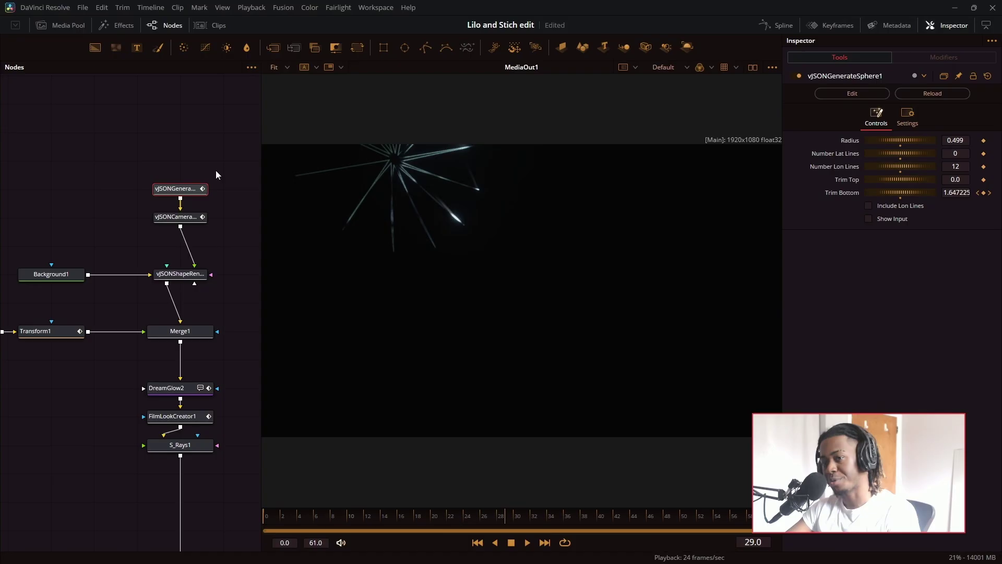
pyautogui.click(183, 221)
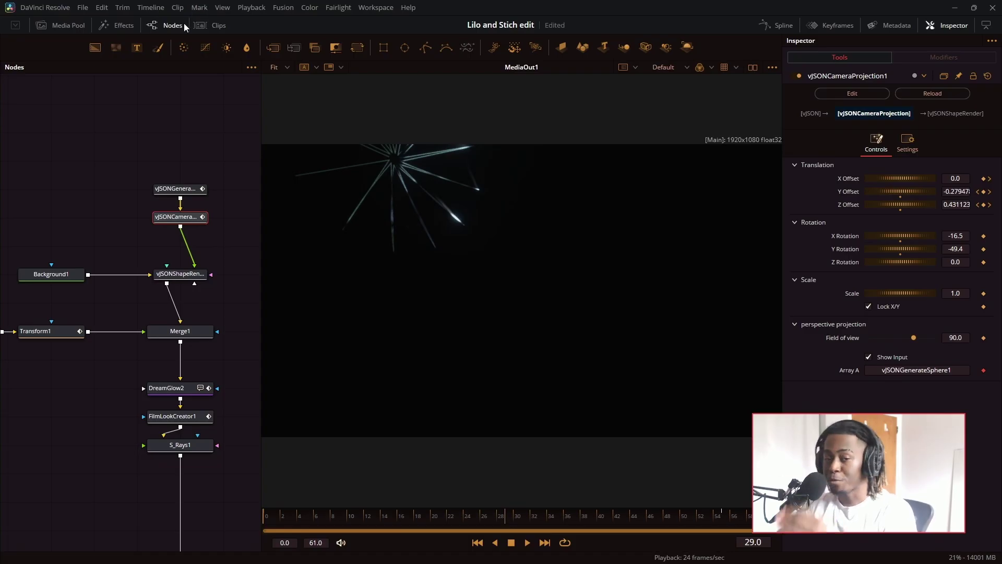
# Step: Open the Fusion Reactor package manager and search its packages for Vonk
pyautogui.click(251, 7)
pyautogui.moveTo(287, 9)
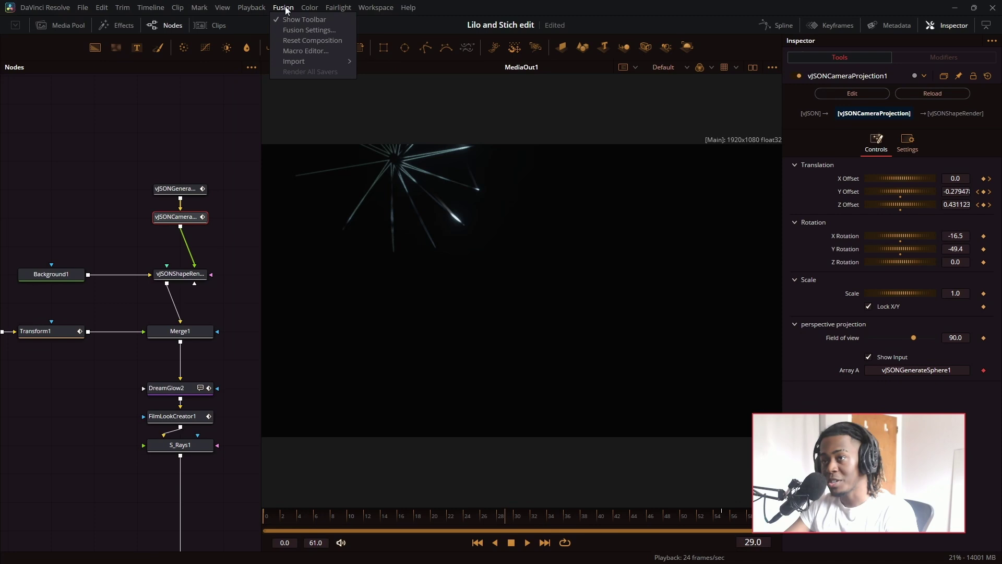
pyautogui.moveTo(329, 14)
pyautogui.moveTo(376, 9)
pyautogui.moveTo(397, 340)
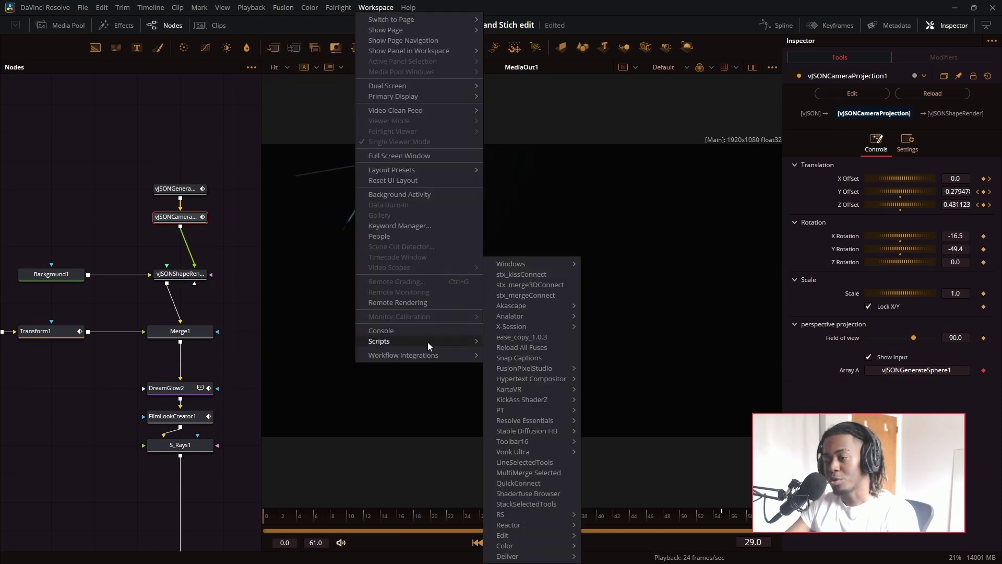
pyautogui.moveTo(512, 524)
pyautogui.click(626, 545)
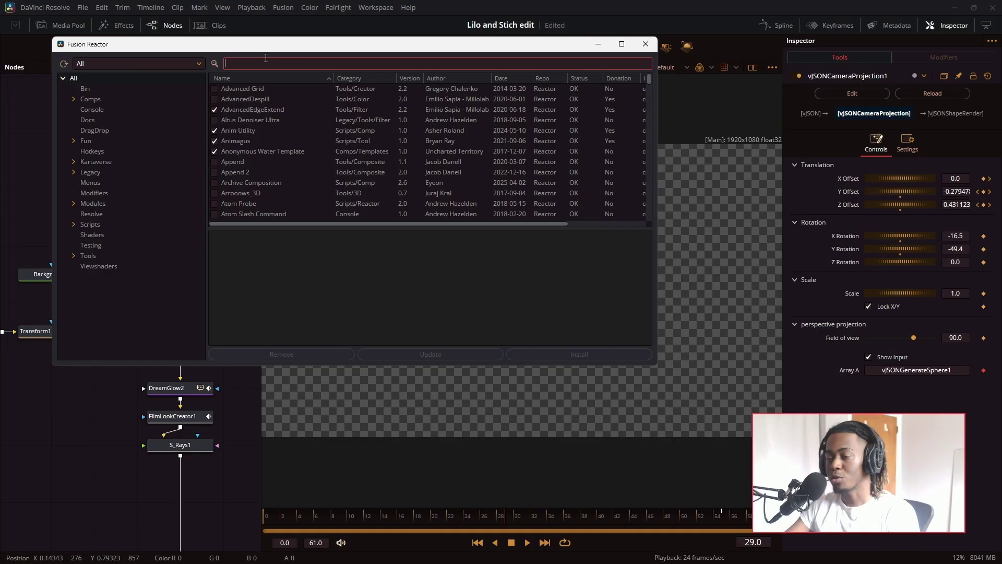
pyautogui.write('Vonk')
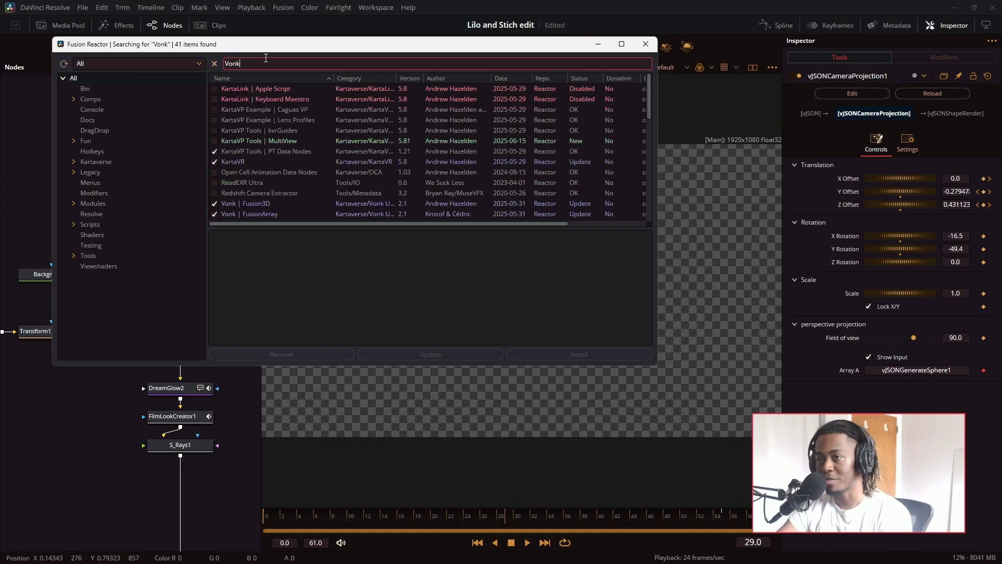
# Step: Review the Vonk Ultra and Vonk Scripts packages among the search results and close Reactor
pyautogui.scroll(-8, 255, 192)
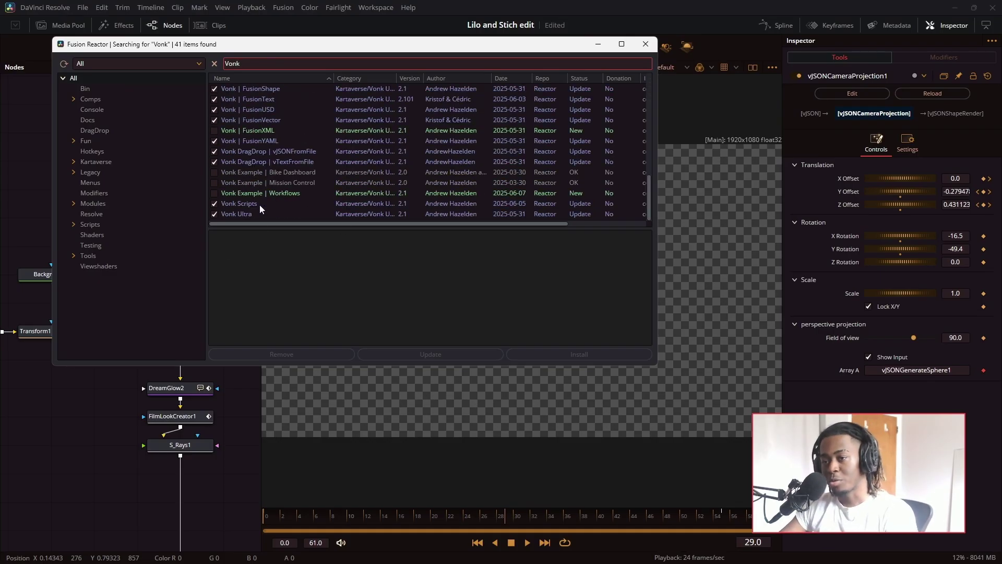
pyautogui.click(260, 212)
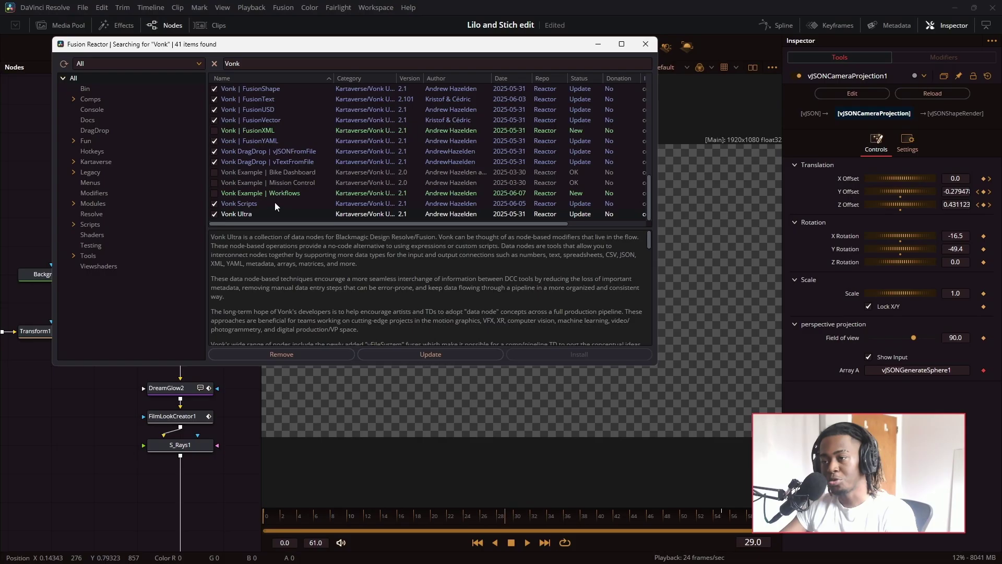
pyautogui.click(276, 203)
pyautogui.scroll(6, 250, 203)
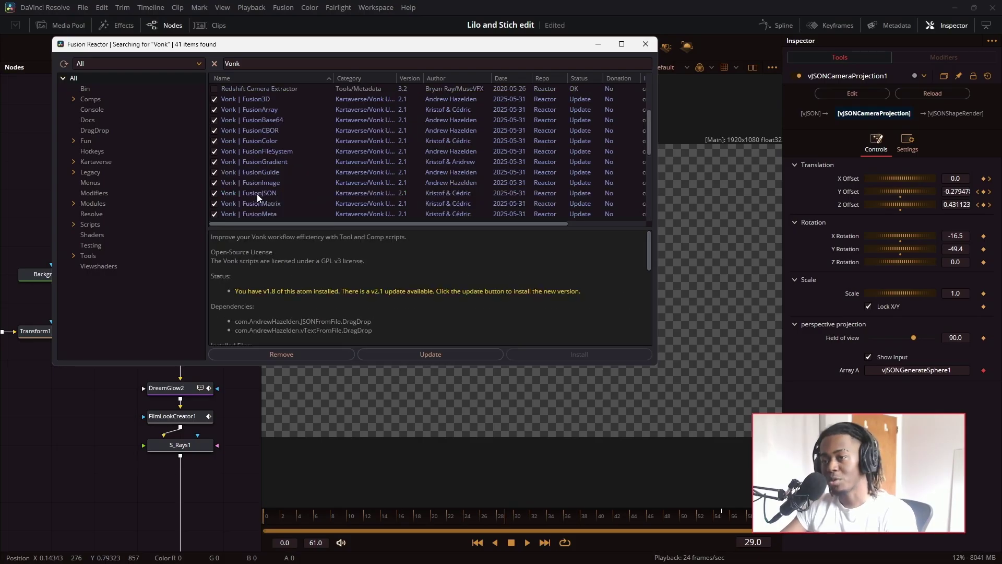
pyautogui.click(645, 44)
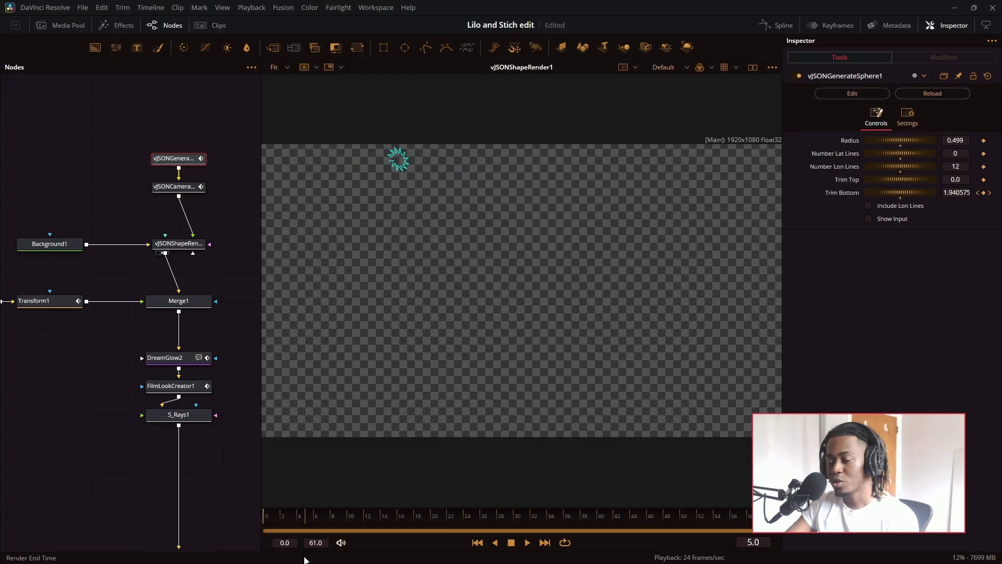
# Step: Scrub the sphere line animation to frame 47 and inspect the vJSONShapeRender1 node's line settings
pyautogui.moveTo(283, 512); pyautogui.dragTo(655, 533)
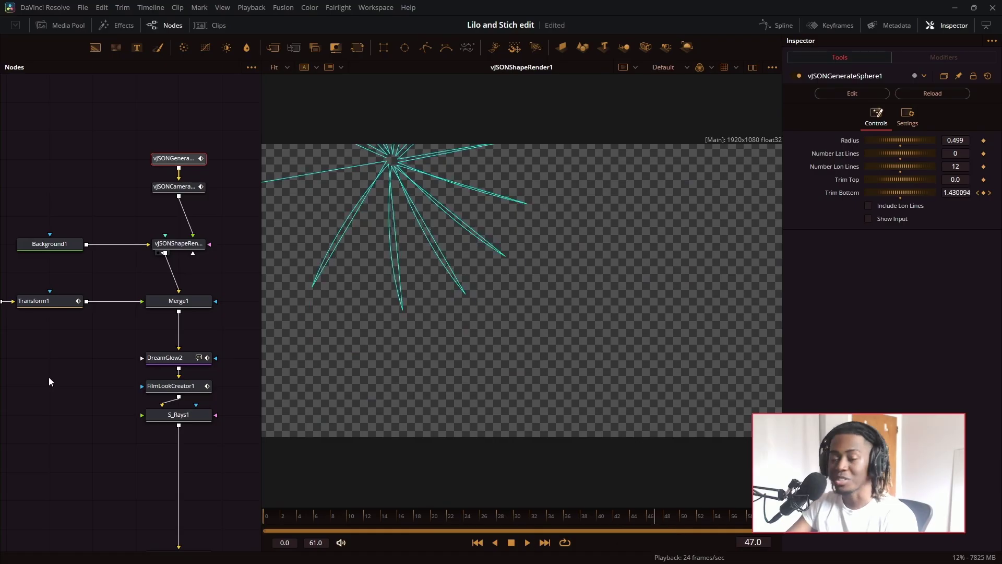
pyautogui.moveTo(38, 349); pyautogui.dragTo(112, 309)
pyautogui.moveTo(186, 323); pyautogui.dragTo(149, 316)
pyautogui.click(149, 316)
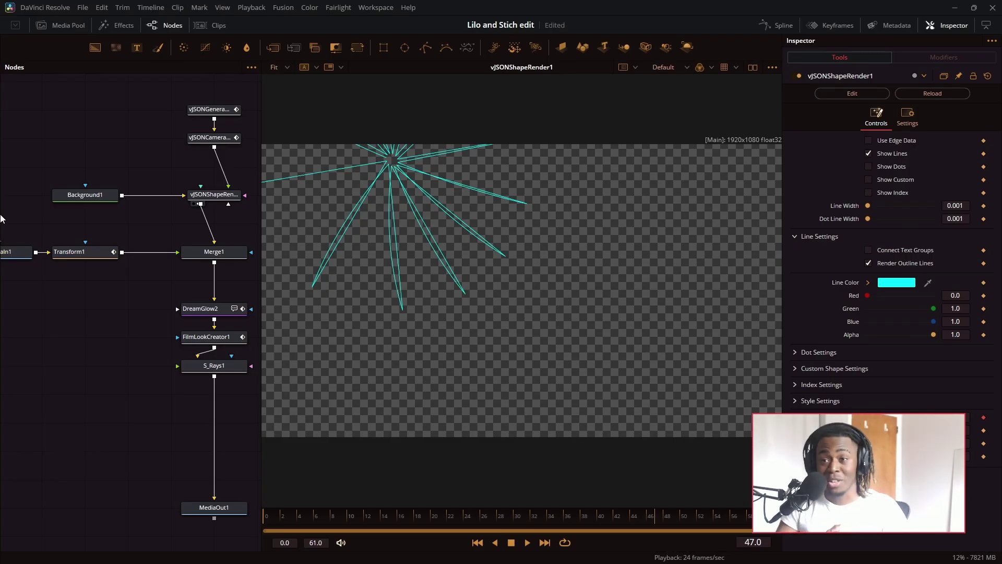
# Step: View the rotating image from Transform1 and inspect the Merge1 node that combines it with the lines
pyautogui.click(84, 253)
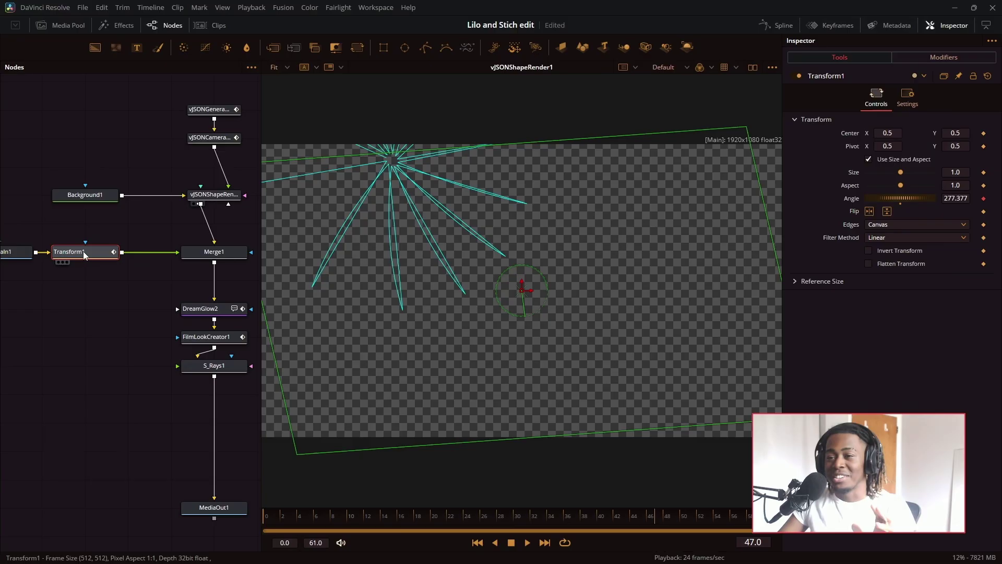
pyautogui.press('1')
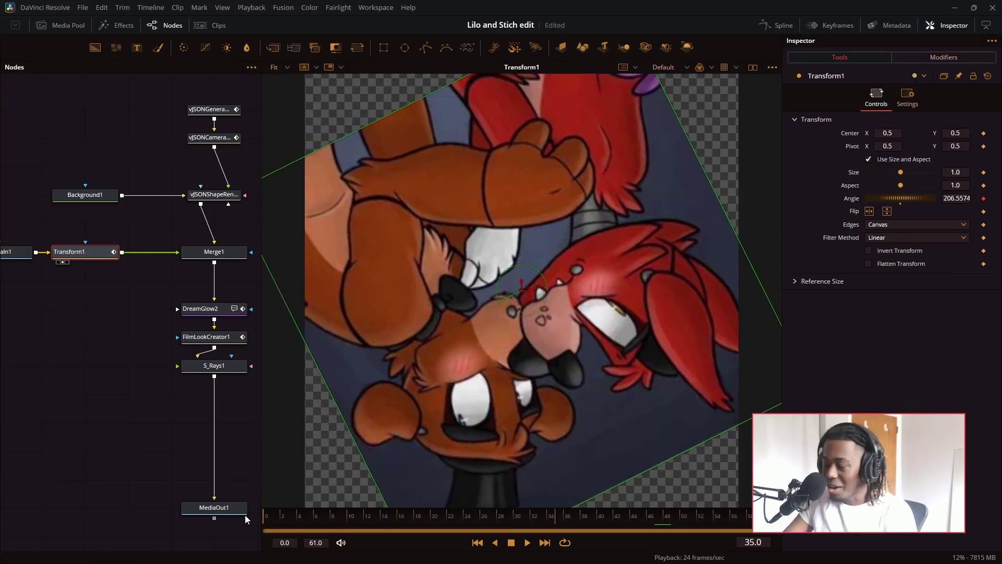
pyautogui.click(213, 252)
pyautogui.press('1')
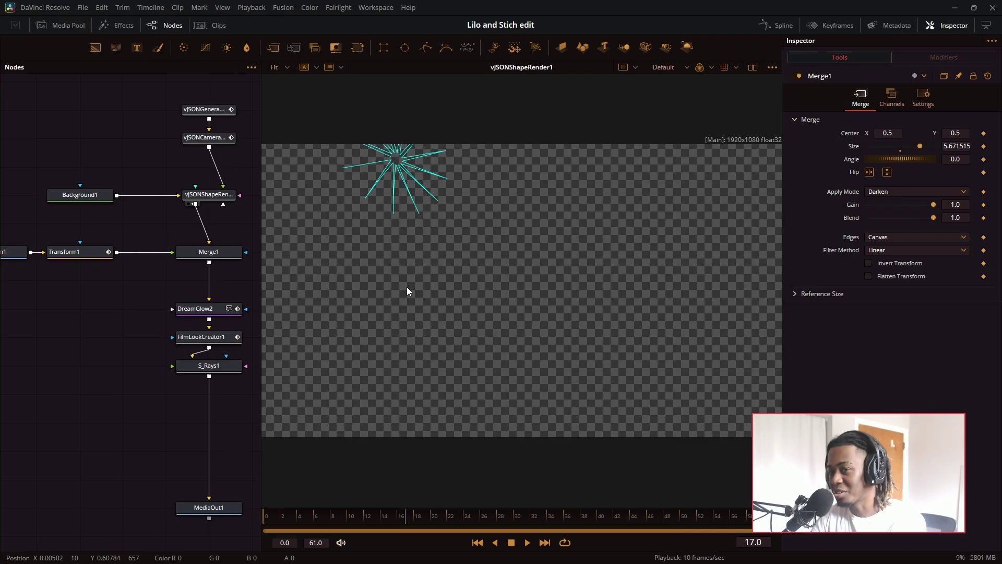
# Step: Bring in the image 2025-06-16_12-06-23.jpg as a second media node, add a Transform node after it and view the result
pyautogui.rightClick(229, 307)
pyautogui.press('Escape')
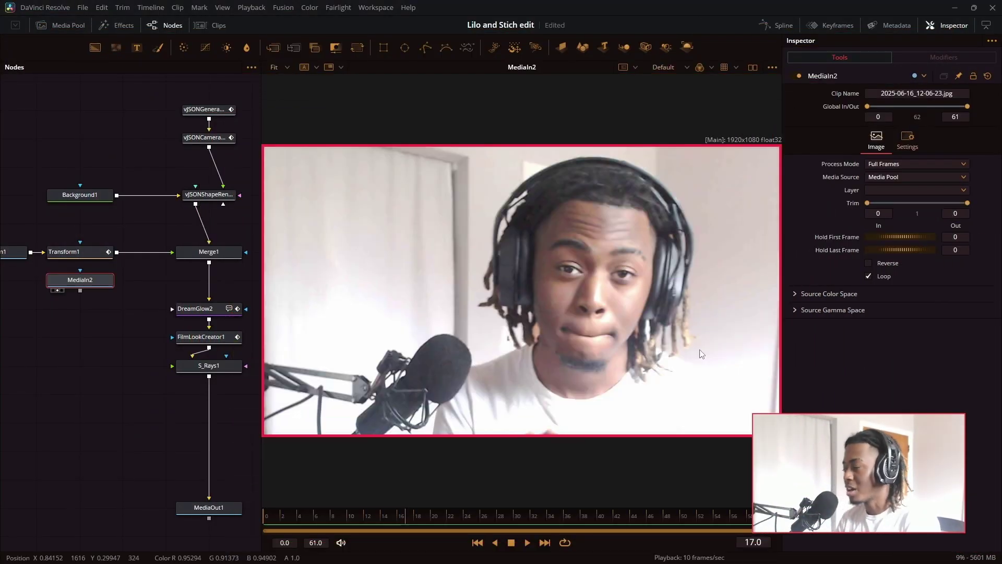
pyautogui.moveTo(68, 253); pyautogui.dragTo(169, 261)
pyautogui.moveTo(183, 289); pyautogui.dragTo(97, 291)
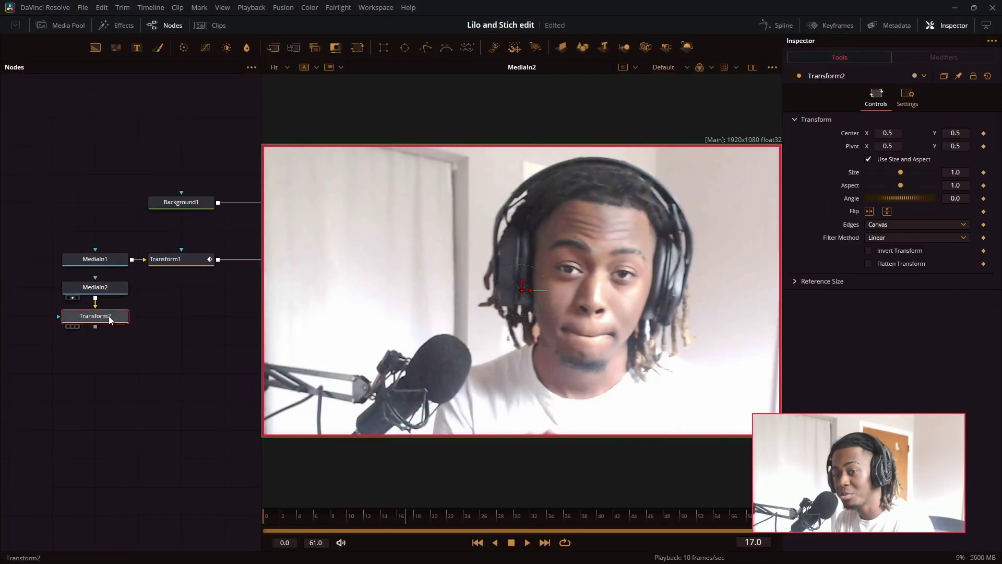
pyautogui.moveTo(112, 316)
pyautogui.mouseDown()
pyautogui.moveTo(209, 314)
pyautogui.moveTo(123, 315)
pyautogui.mouseUp()
pyautogui.press('2')
# Step: Drive Transform2's Angle with Anim Curves and play back the image's rotation
pyautogui.rightClick(983, 200)
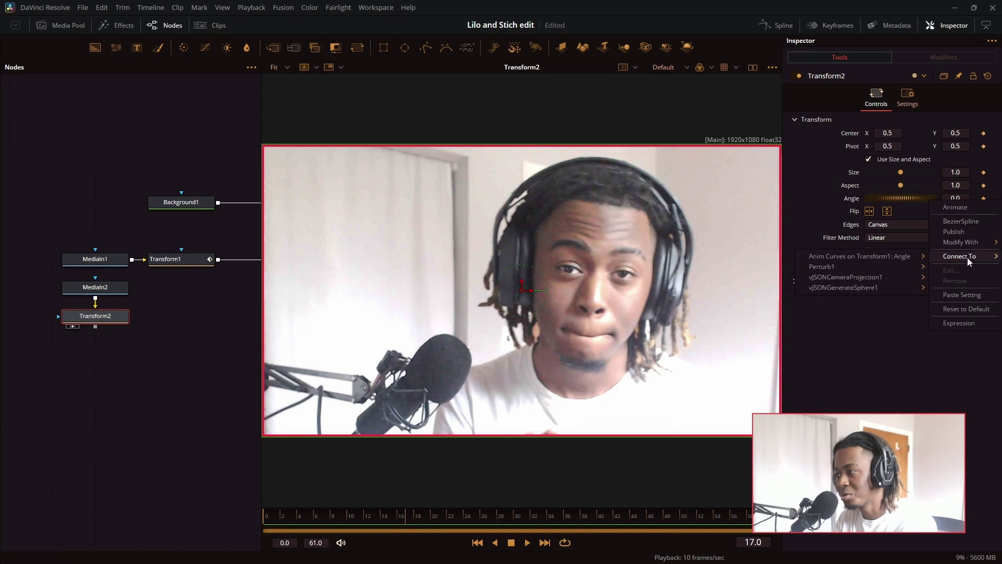
pyautogui.moveTo(960, 242)
pyautogui.click(919, 244)
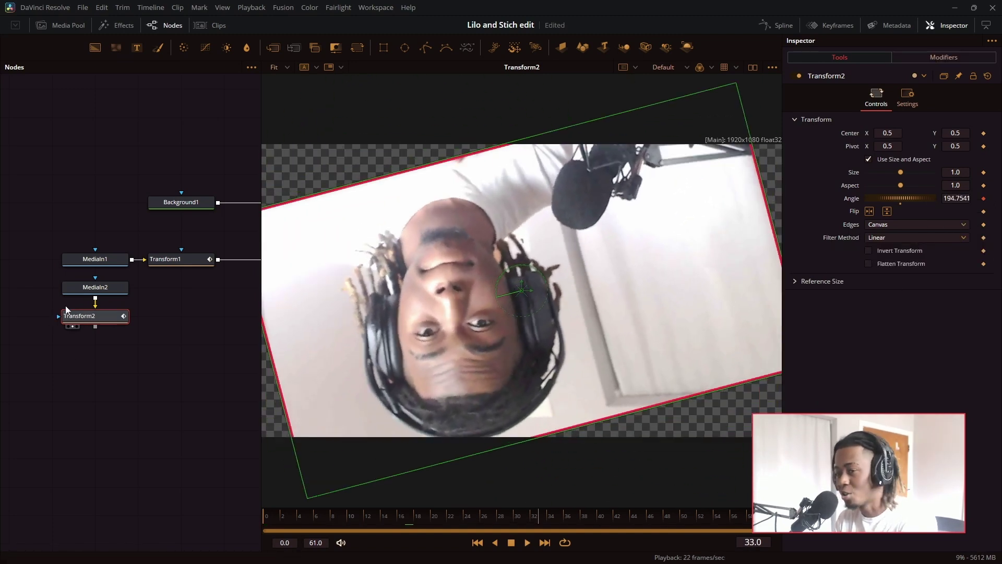
pyautogui.moveTo(105, 317); pyautogui.dragTo(202, 302)
pyautogui.press('space')
# Step: Connect Transform2 to Merge1's foreground in place of Transform1 and play back the merged output
pyautogui.moveTo(205, 338); pyautogui.dragTo(52, 349)
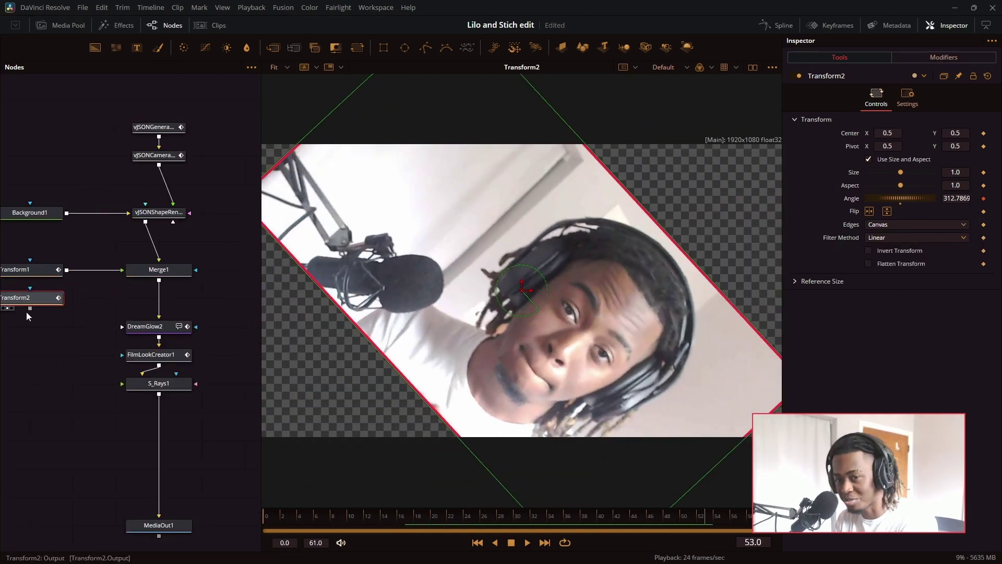
pyautogui.moveTo(29, 308); pyautogui.dragTo(137, 278)
pyautogui.click(146, 275)
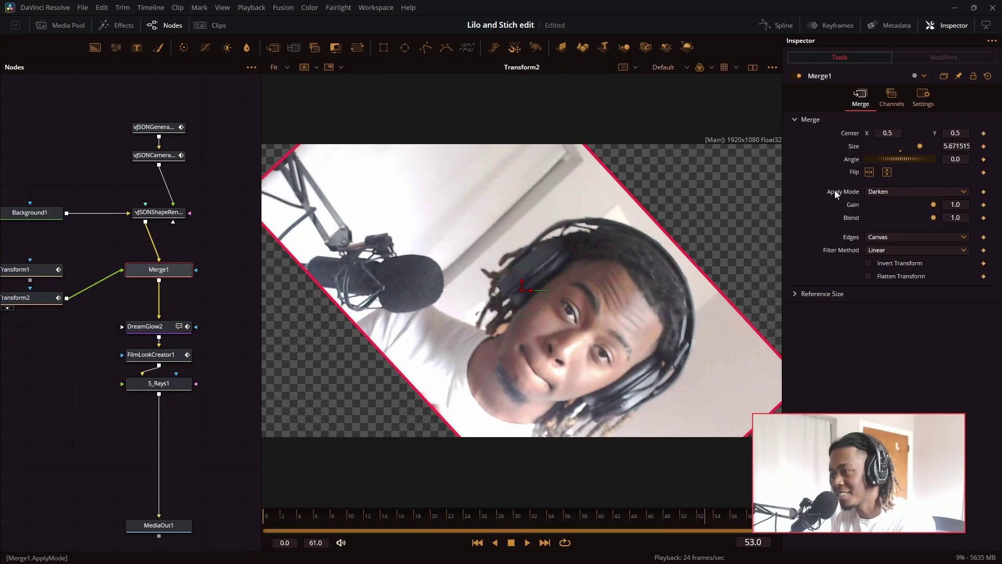
pyautogui.press('2')
pyautogui.press('space')
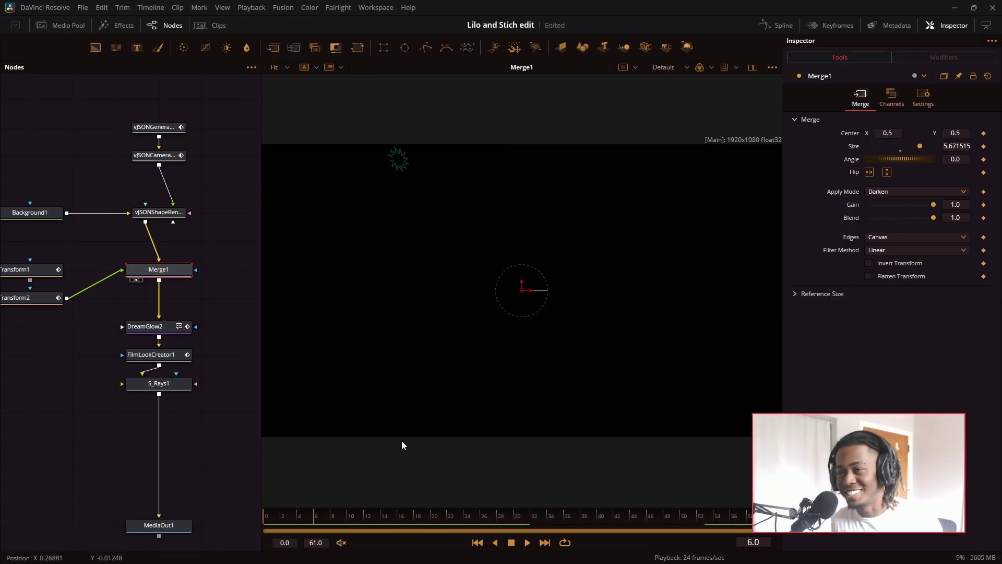
# Step: View the outputs of DreamGlow2 and FilmLookCreator1 in turn and examine the film look controls
pyautogui.moveTo(170, 328); pyautogui.dragTo(633, 380)
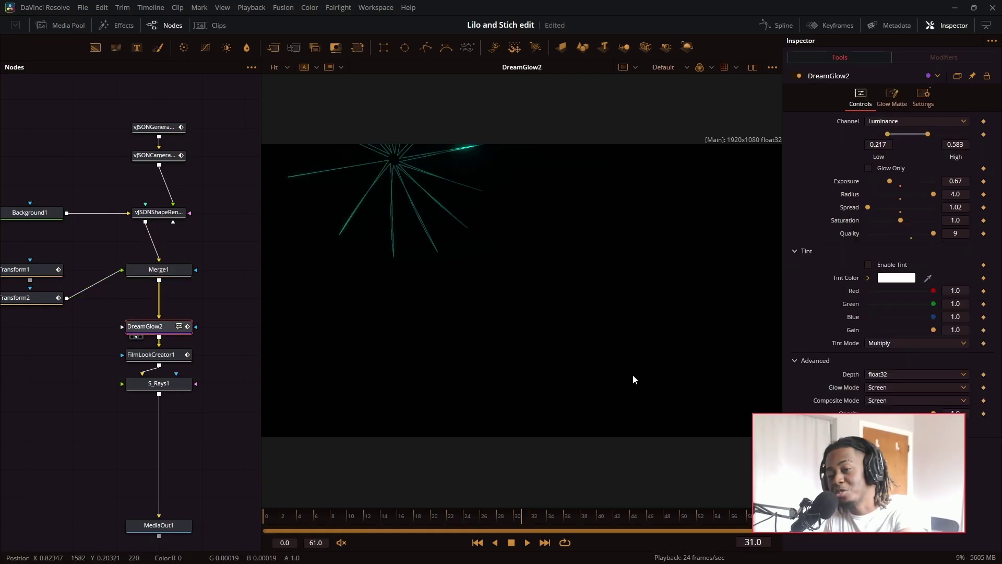
pyautogui.moveTo(176, 358); pyautogui.dragTo(644, 364)
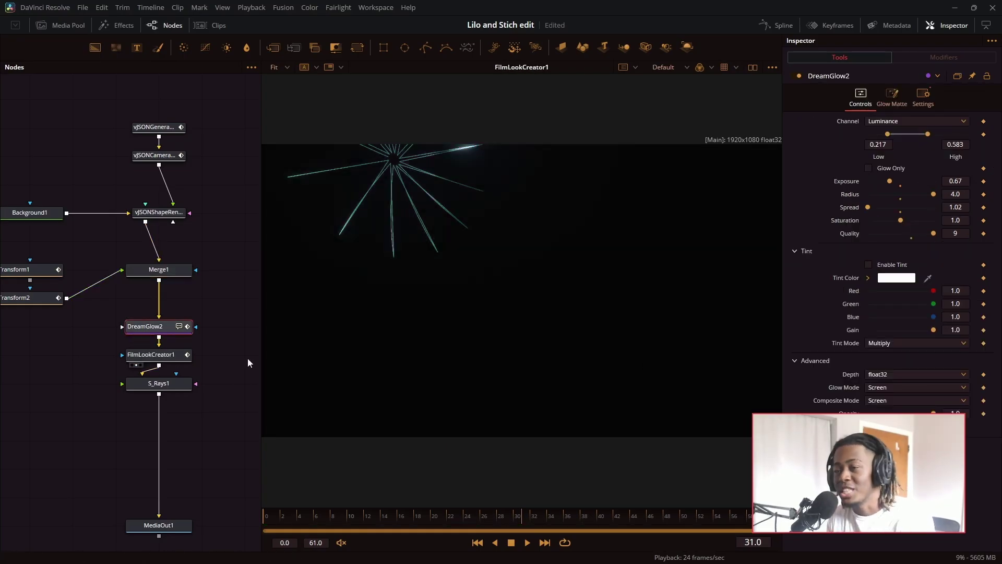
pyautogui.click(188, 355)
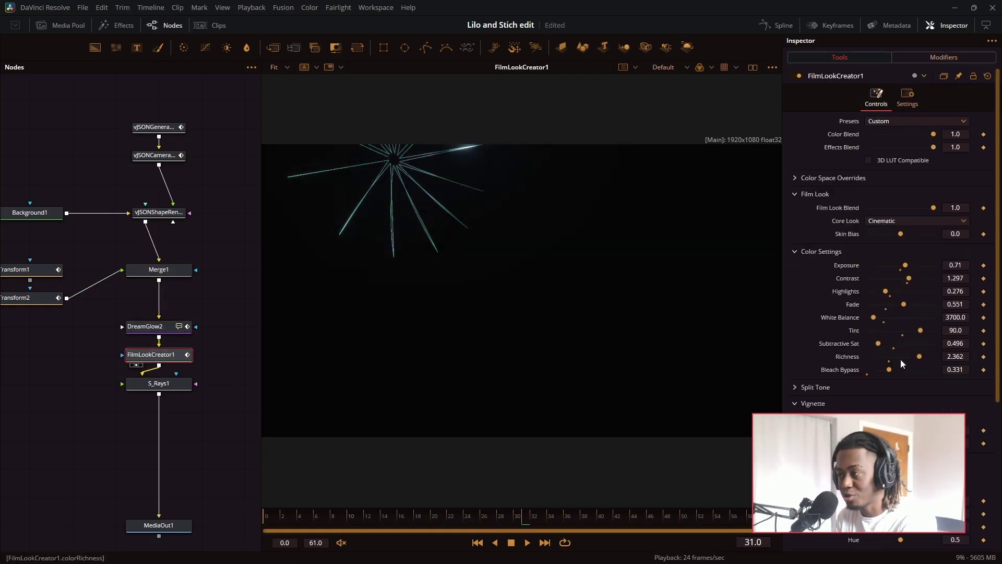
pyautogui.scroll(-4, 900, 359)
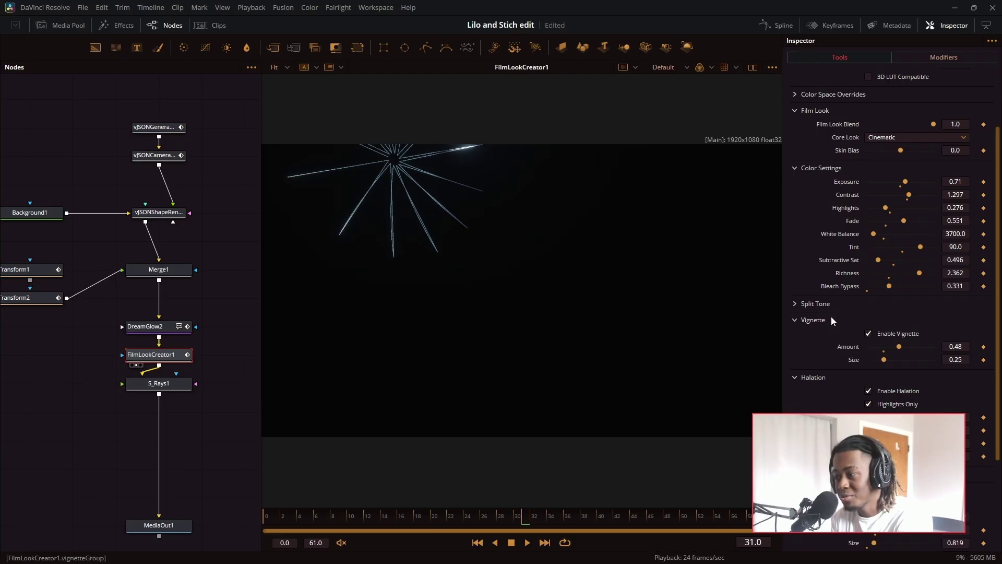
pyautogui.scroll(-3, 941, 381)
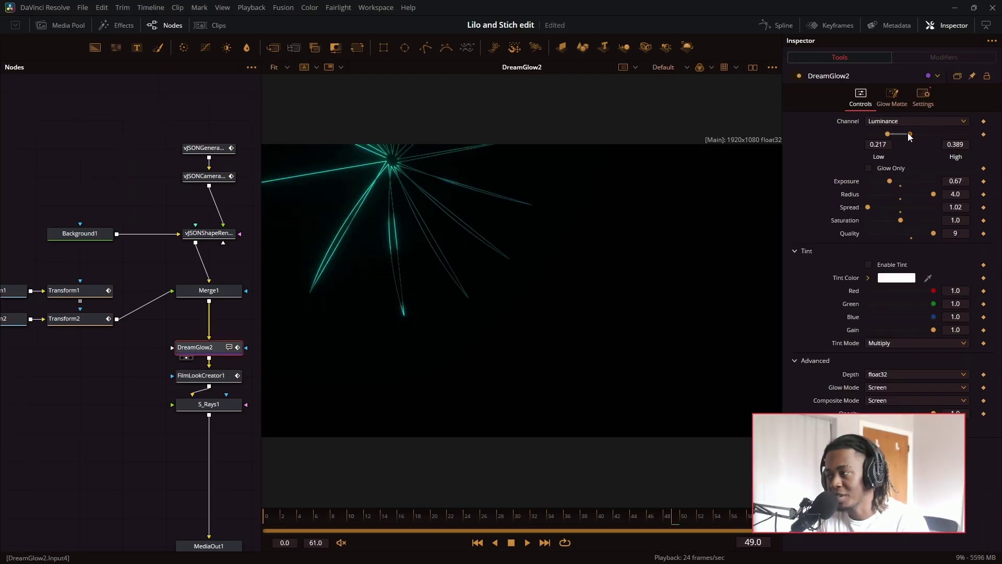
# Step: Try other luminance threshold and glow radius values on DreamGlow2 and restore the original settings
pyautogui.moveTo(908, 135); pyautogui.dragTo(927, 134)
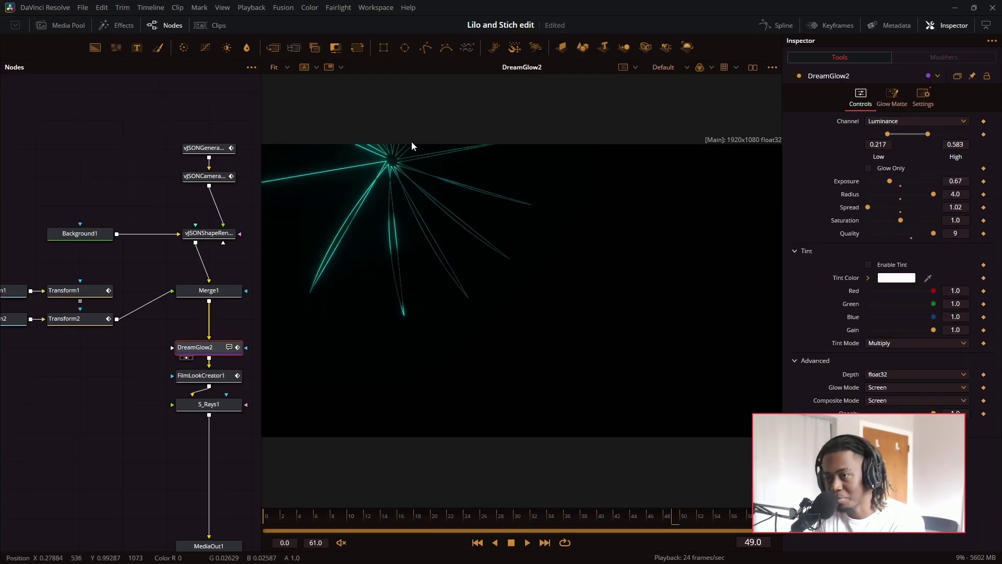
pyautogui.moveTo(891, 182); pyautogui.dragTo(968, 194)
pyautogui.hotkey('ctrl', 'z')
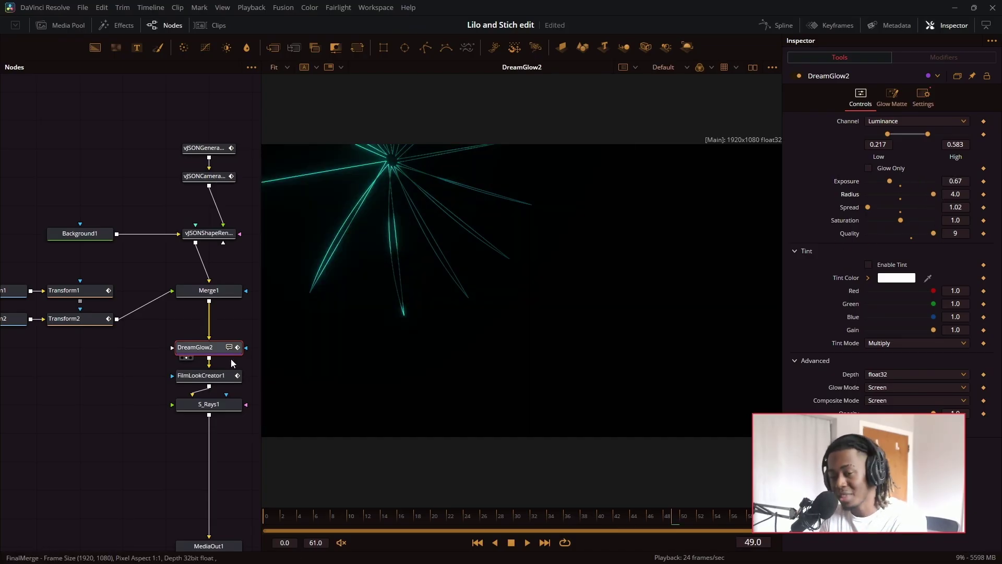
# Step: Examine FilmLookCreator1's color, vignette, halation and grain settings with its output in view
pyautogui.click(220, 376)
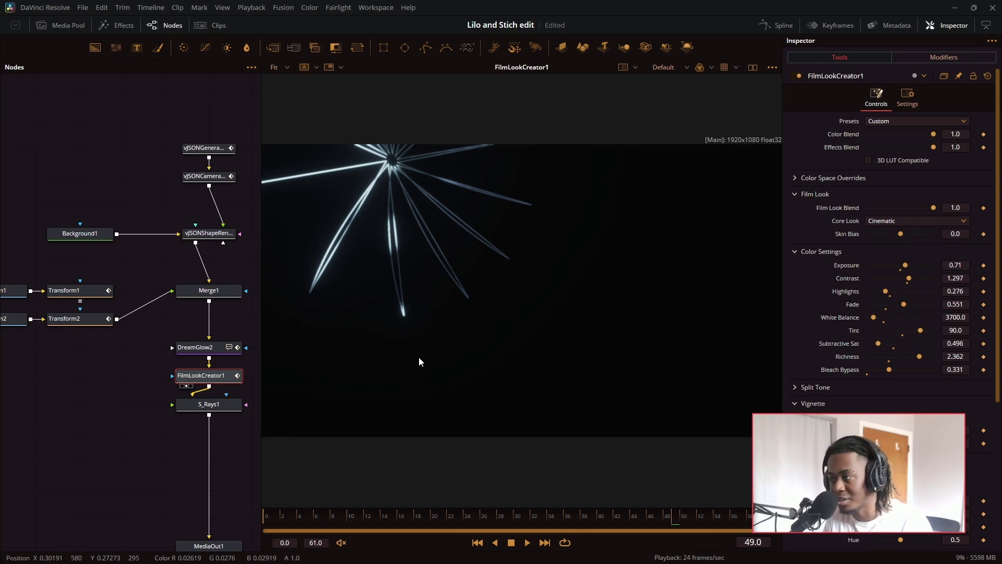
pyautogui.scroll(-4, 876, 261)
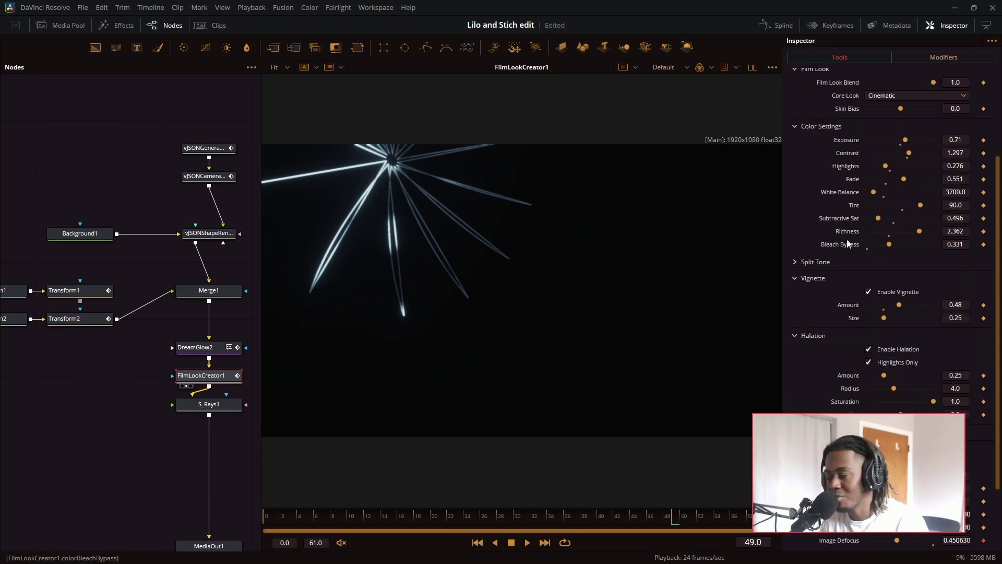
pyautogui.scroll(1, 848, 243)
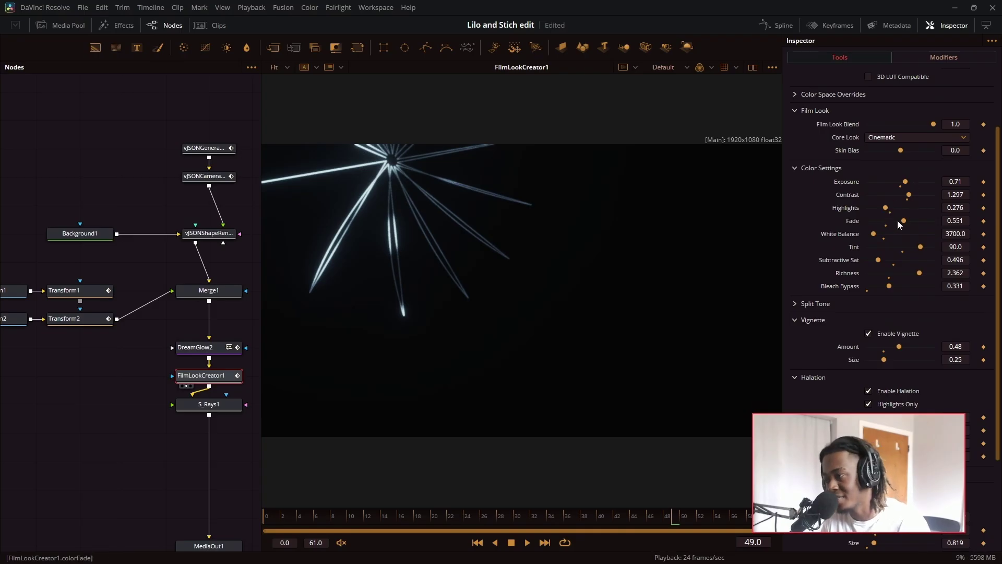
pyautogui.scroll(-1, 913, 329)
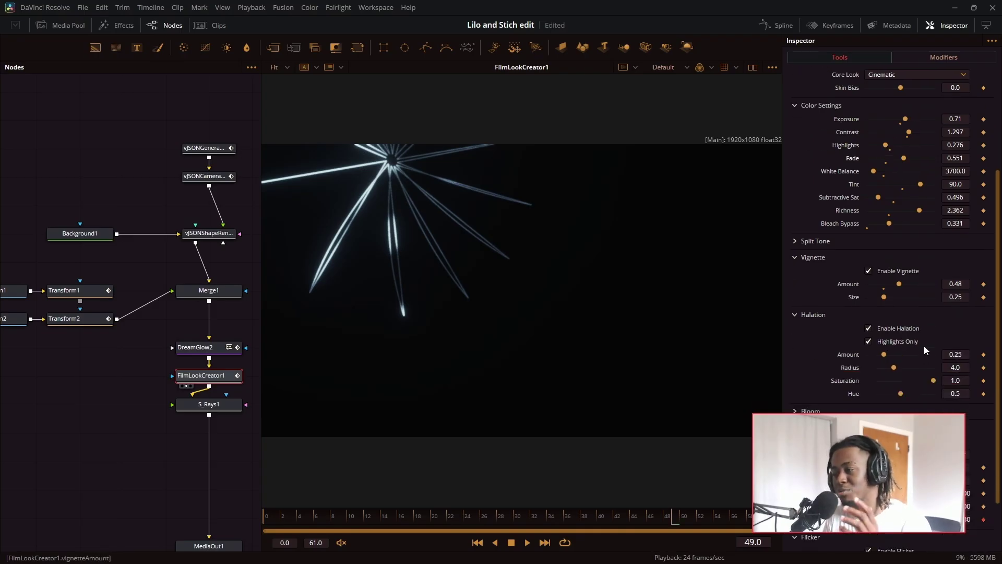
pyautogui.scroll(-1, 926, 344)
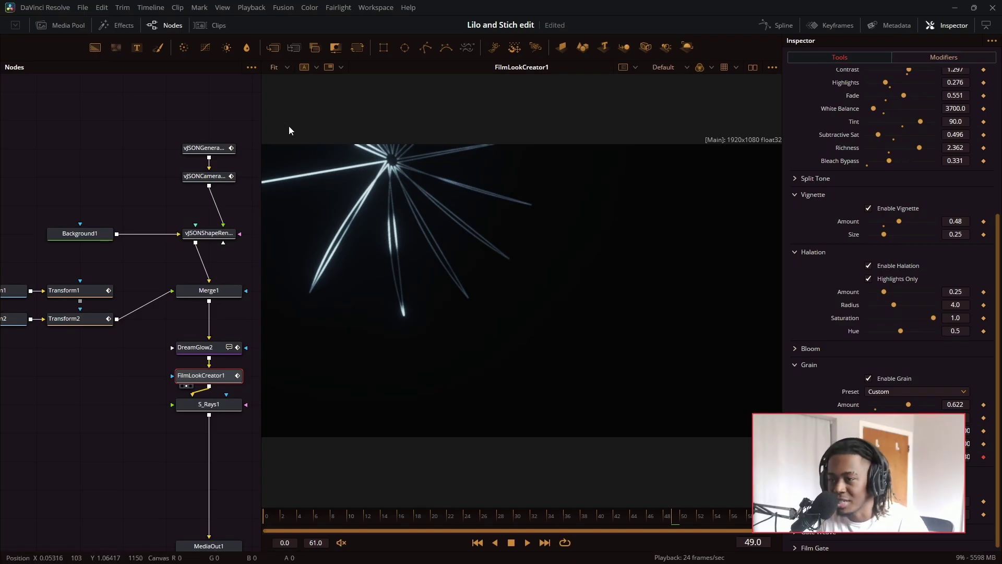
pyautogui.scroll(5, 830, 307)
pyautogui.scroll(-4, 835, 313)
pyautogui.scroll(-1, 835, 316)
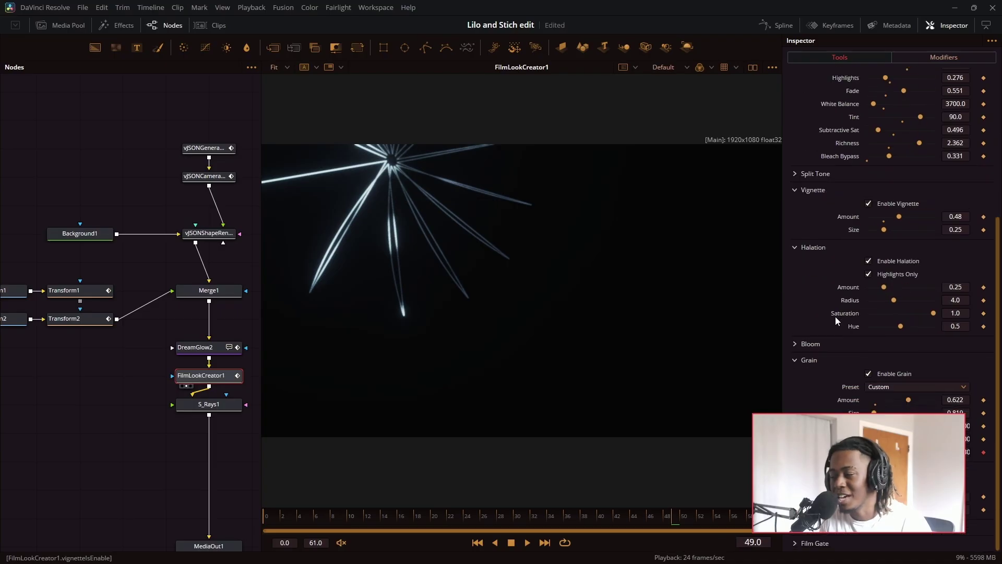
# Step: View S_Rays1's output and examine its light ray and atmosphere settings
pyautogui.scroll(4, 827, 319)
pyautogui.click(208, 406)
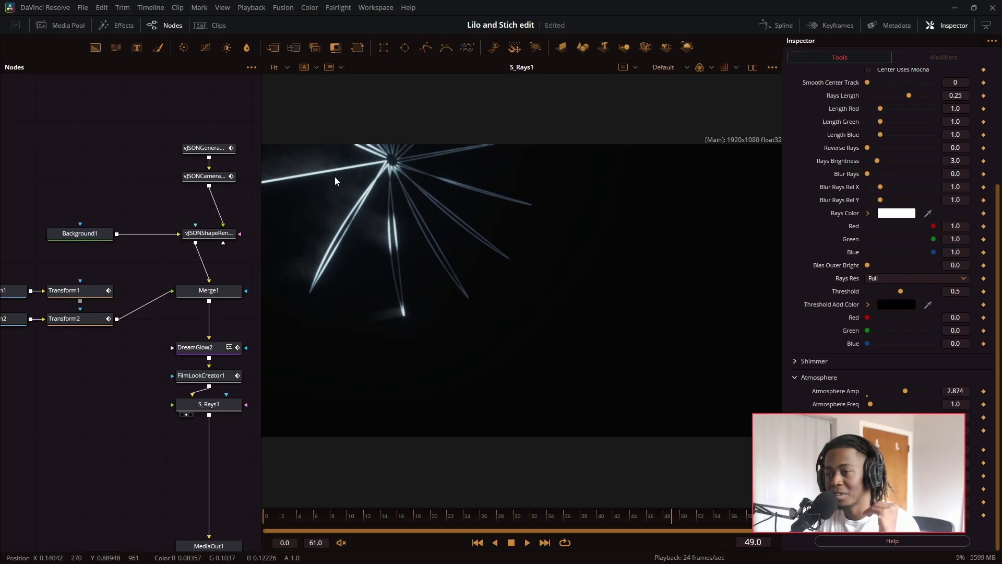
pyautogui.moveTo(121, 357); pyautogui.dragTo(220, 436)
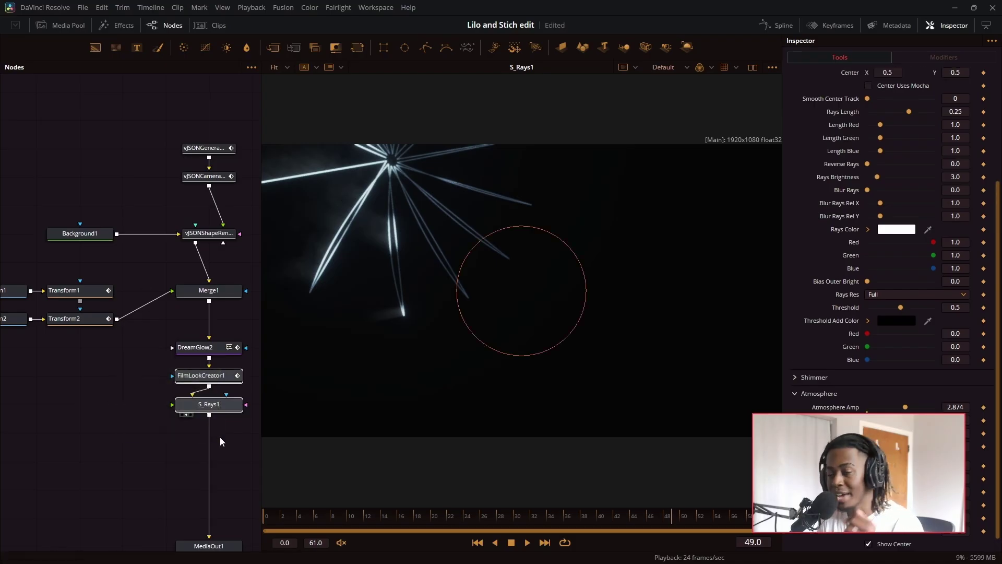
pyautogui.click(98, 407)
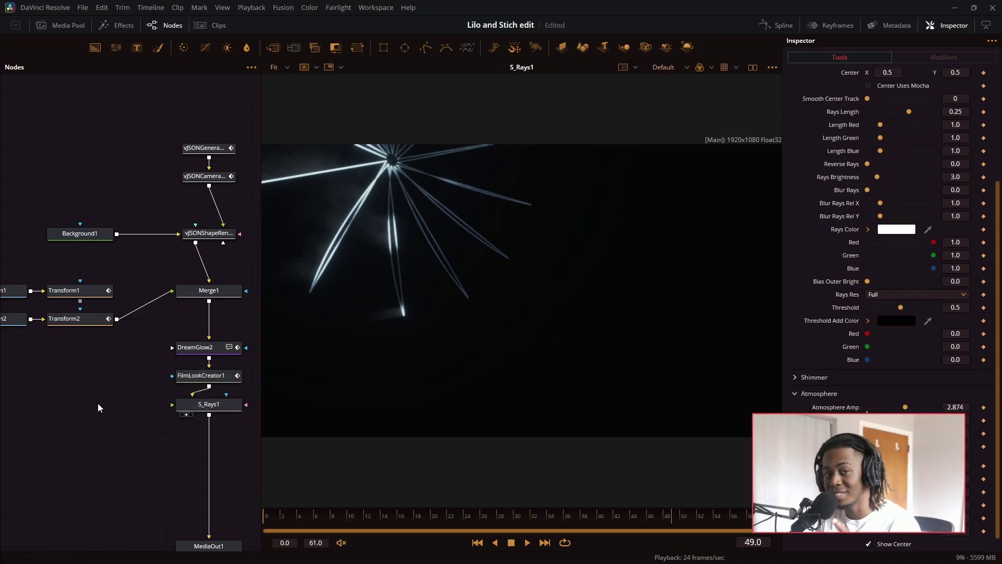
# Step: Select the DreamGlow2, FilmLookCreator1 and S_Rays1 nodes together to point out the finishing chain, then clear the selection
pyautogui.moveTo(142, 345); pyautogui.dragTo(236, 415)
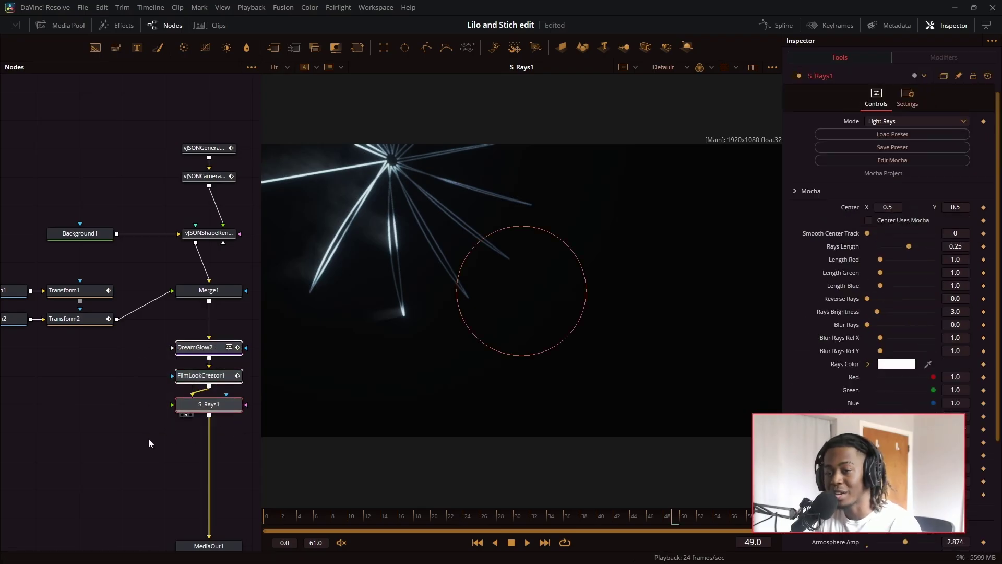
pyautogui.click(94, 446)
pyautogui.moveTo(158, 473); pyautogui.dragTo(230, 344)
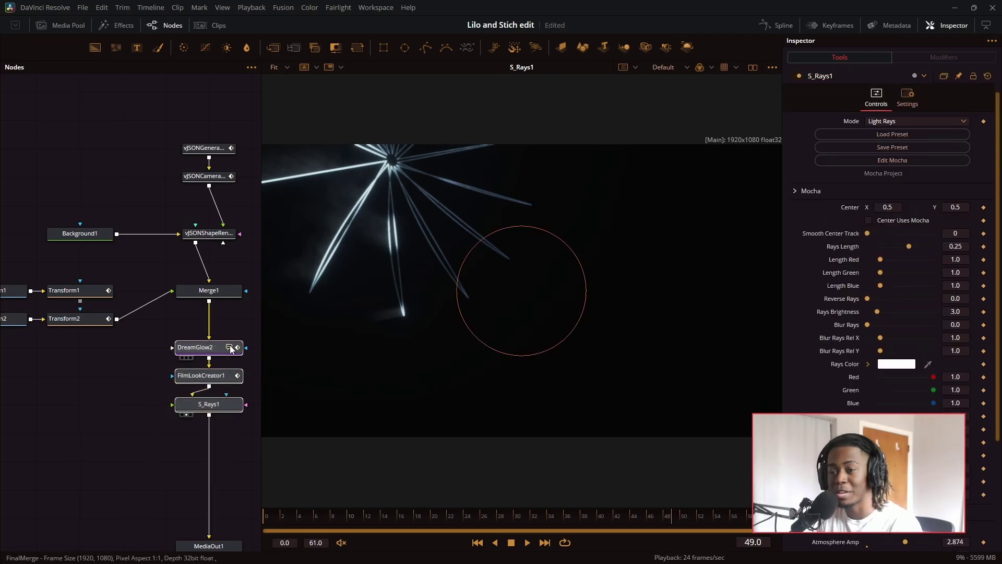
pyautogui.click(186, 301)
pyautogui.click(186, 414)
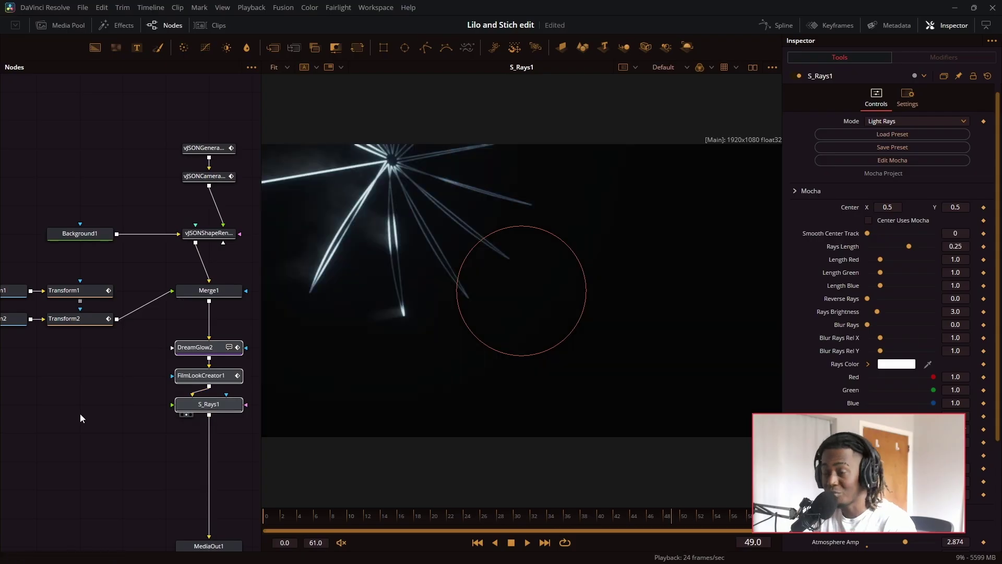
pyautogui.click(80, 414)
# Step: Open the second Fusion composition on V1 and examine vJSONShapeRender1's output with the camera projection node's controls
pyautogui.hotkey('shift', '4')
pyautogui.moveTo(527, 360); pyautogui.dragTo(638, 481)
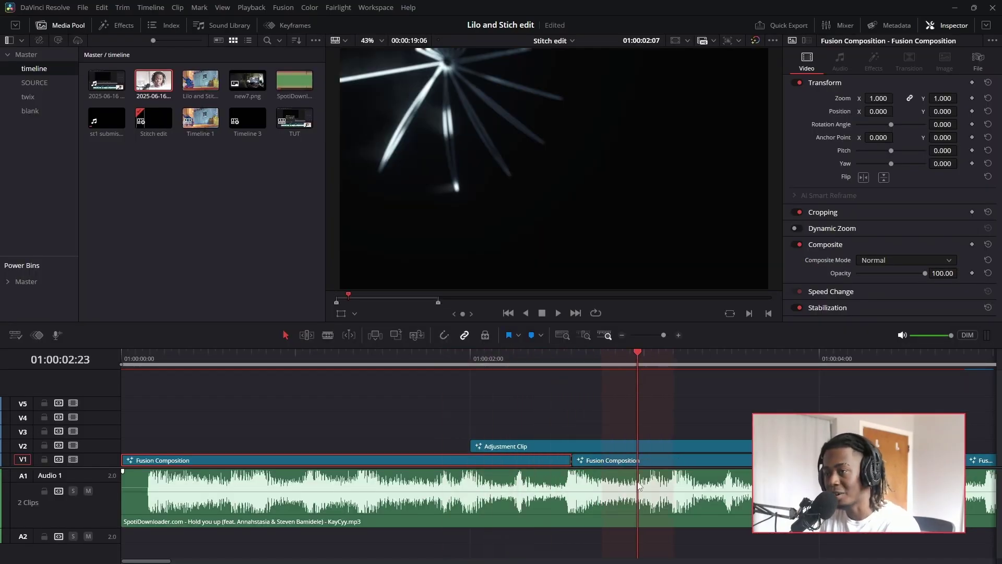
pyautogui.hotkey('shift', '5')
pyautogui.click(186, 270)
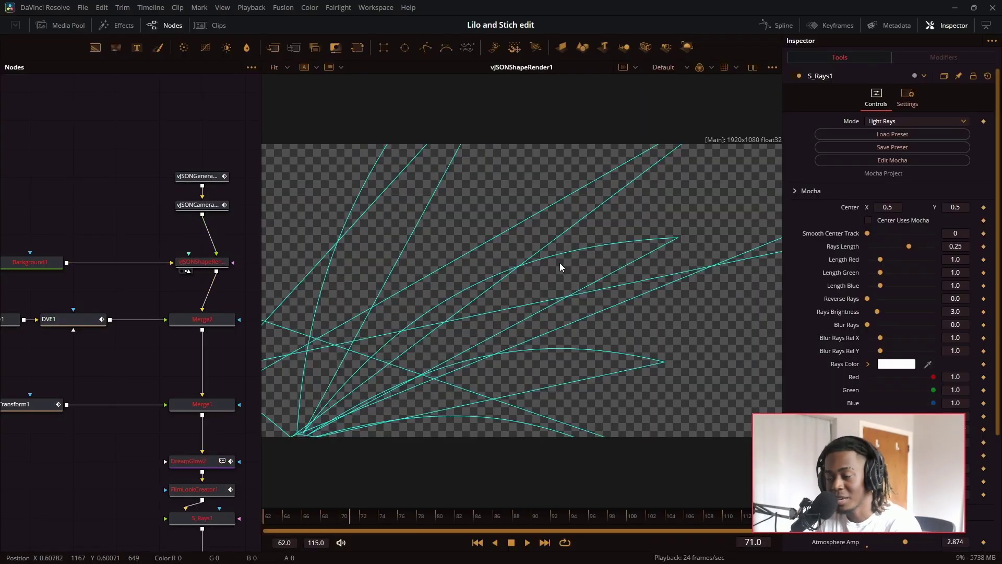
pyautogui.click(214, 209)
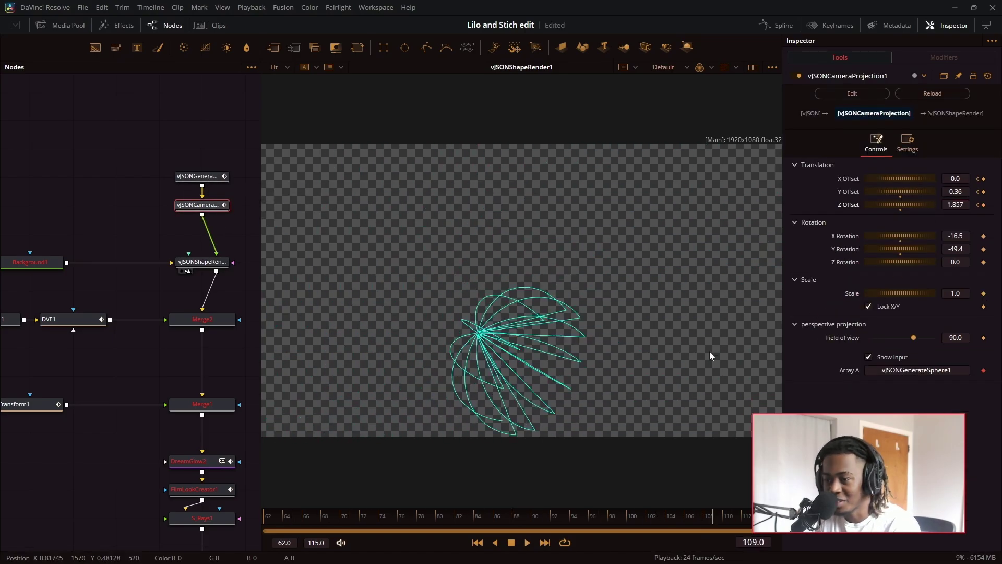
# Step: Review the glow, FilmLookCreator1 and S_Rays1 nodes below Merge1 and play back the light streaks
pyautogui.moveTo(87, 246); pyautogui.dragTo(211, 357)
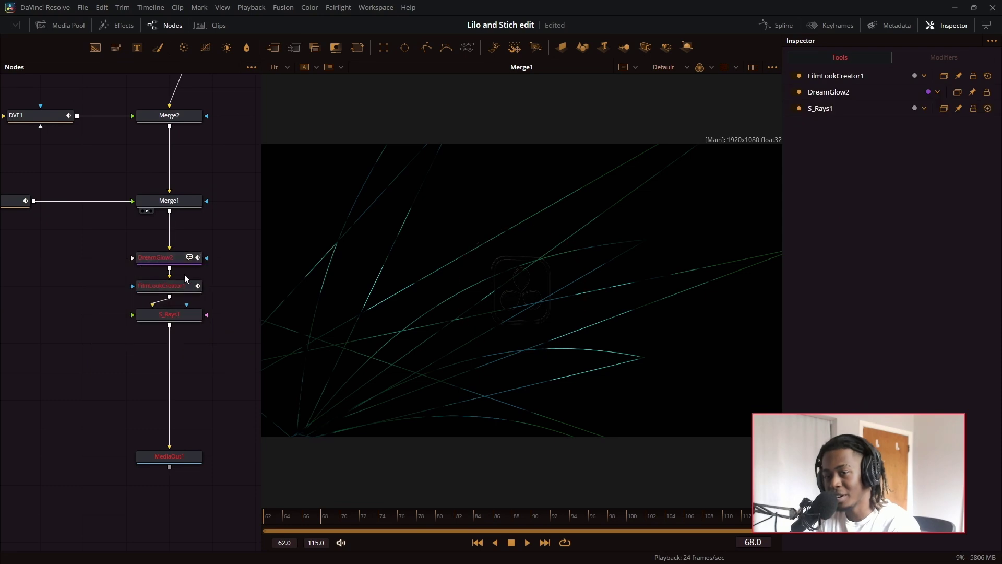
pyautogui.click(174, 256)
pyautogui.click(168, 285)
pyautogui.moveTo(176, 315); pyautogui.dragTo(576, 386)
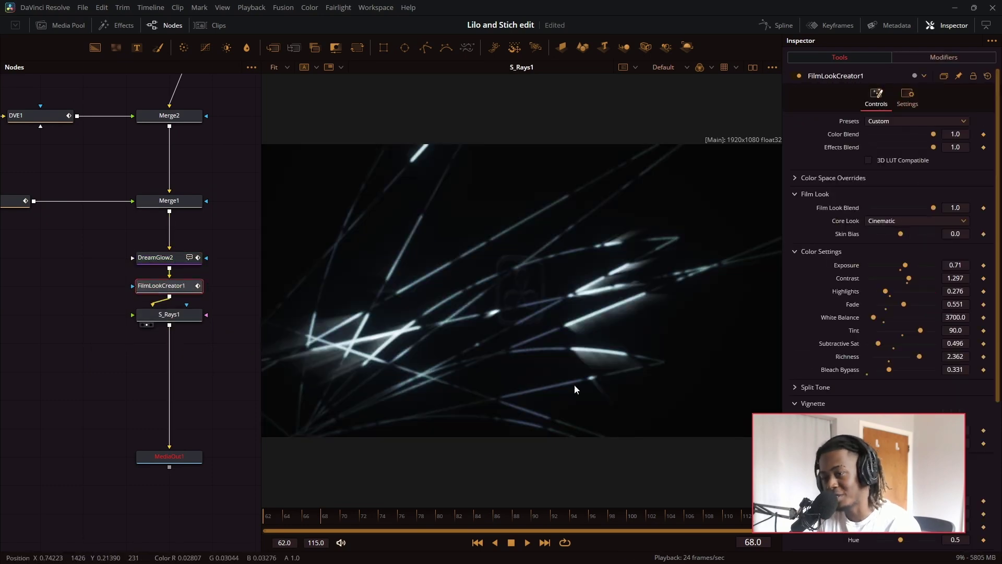
pyautogui.click(243, 406)
pyautogui.press('space')
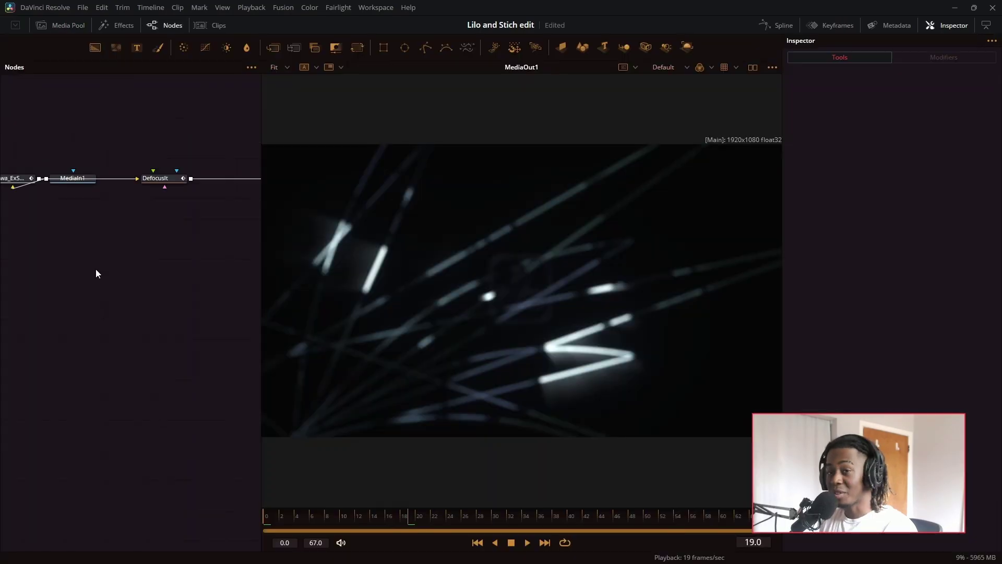
# Step: Look along the node chain around MediaIn1 and the defocus node of the composition with 67 as its end frame
pyautogui.moveTo(164, 186); pyautogui.dragTo(44, 186)
pyautogui.click(86, 184)
pyautogui.moveTo(220, 184); pyautogui.dragTo(160, 183)
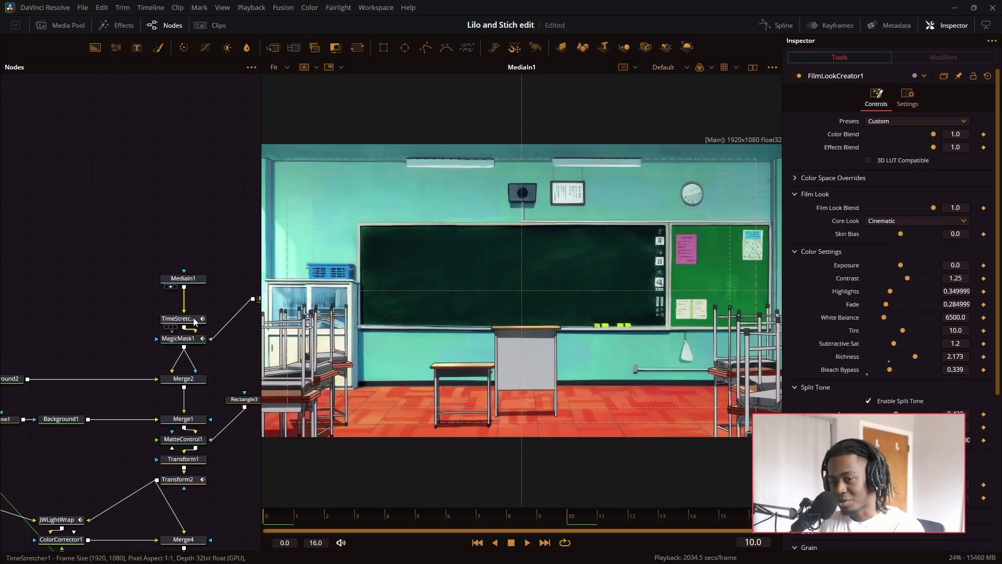
# Step: View the outputs of TimeStretcher1 and MagicMask1 in the locker composition
pyautogui.moveTo(193, 321); pyautogui.dragTo(536, 334)
pyautogui.moveTo(192, 339); pyautogui.dragTo(568, 327)
pyautogui.moveTo(233, 341); pyautogui.dragTo(207, 305)
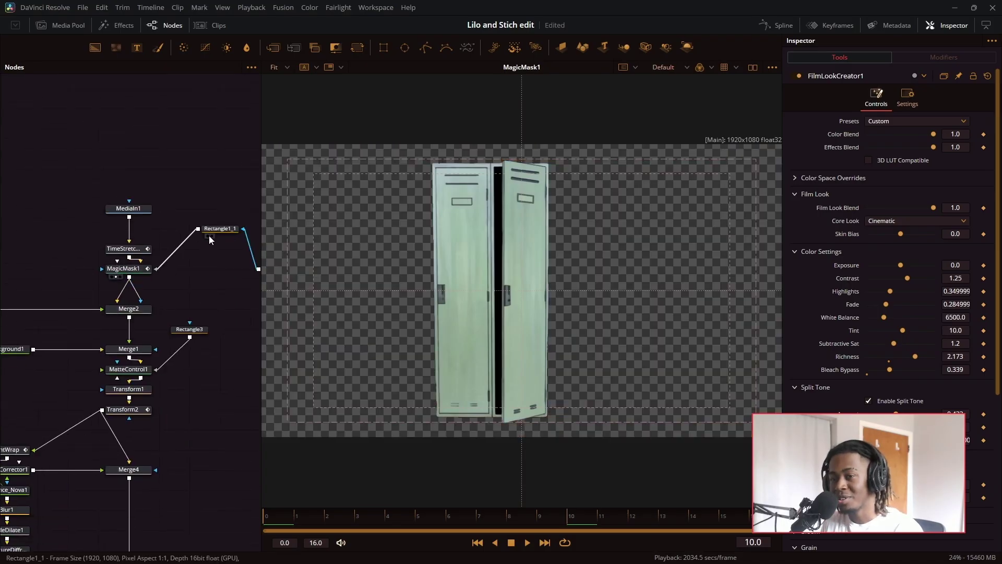
# Step: Select the Rectangle1_1 mask and inspect up close how it borders the lockers
pyautogui.click(209, 230)
pyautogui.moveTo(214, 240); pyautogui.dragTo(199, 234)
pyautogui.scroll(5, 542, 243)
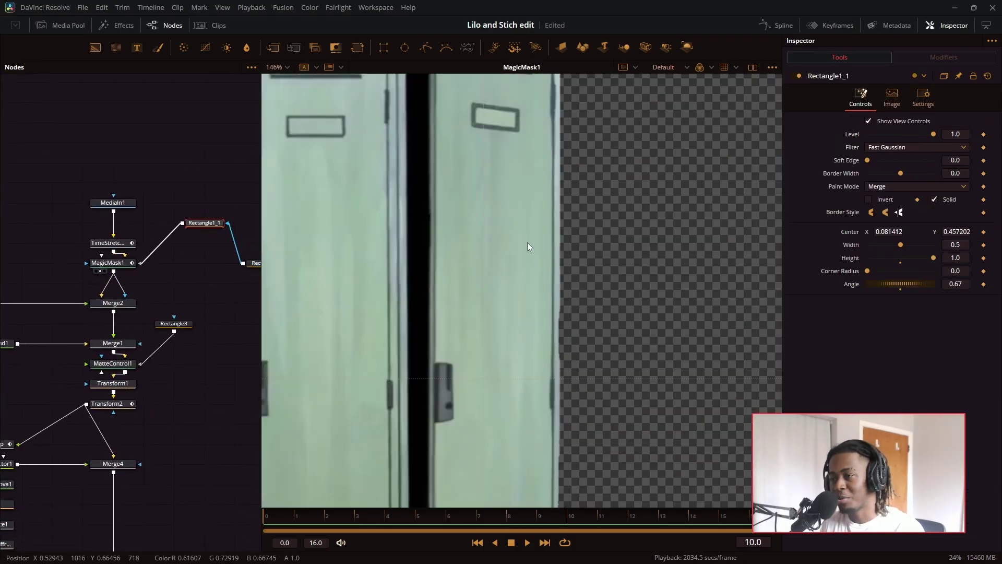
pyautogui.moveTo(527, 242); pyautogui.dragTo(604, 408)
pyautogui.moveTo(346, 296); pyautogui.dragTo(544, 255)
pyautogui.moveTo(215, 274); pyautogui.dragTo(146, 255)
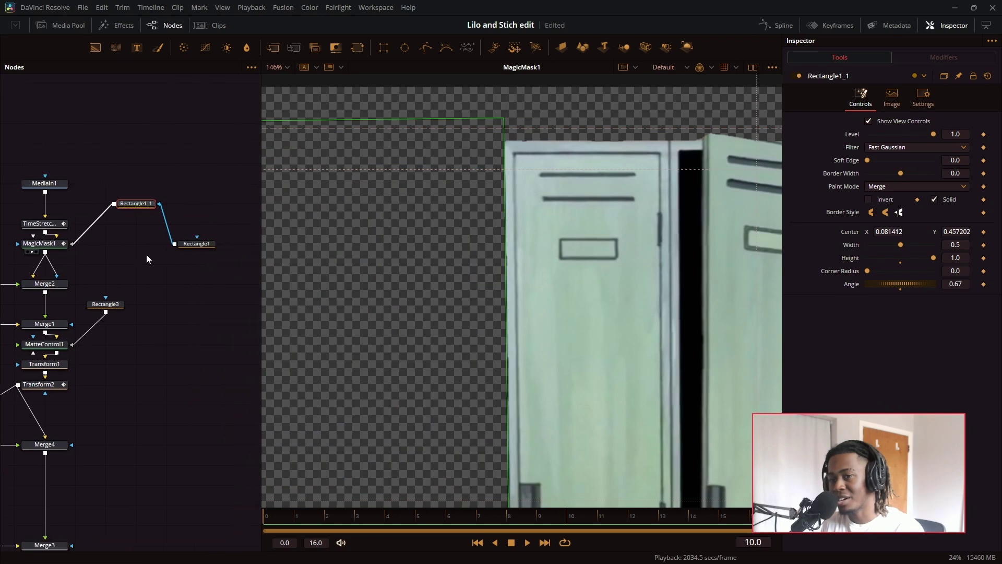
# Step: Line up the Rectangle1 node beside Rectangle1_1 and inspect its mask along the lockers' edge
pyautogui.moveTo(206, 245); pyautogui.dragTo(206, 205)
pyautogui.moveTo(621, 322); pyautogui.dragTo(450, 303)
pyautogui.scroll(-10, 525, 359)
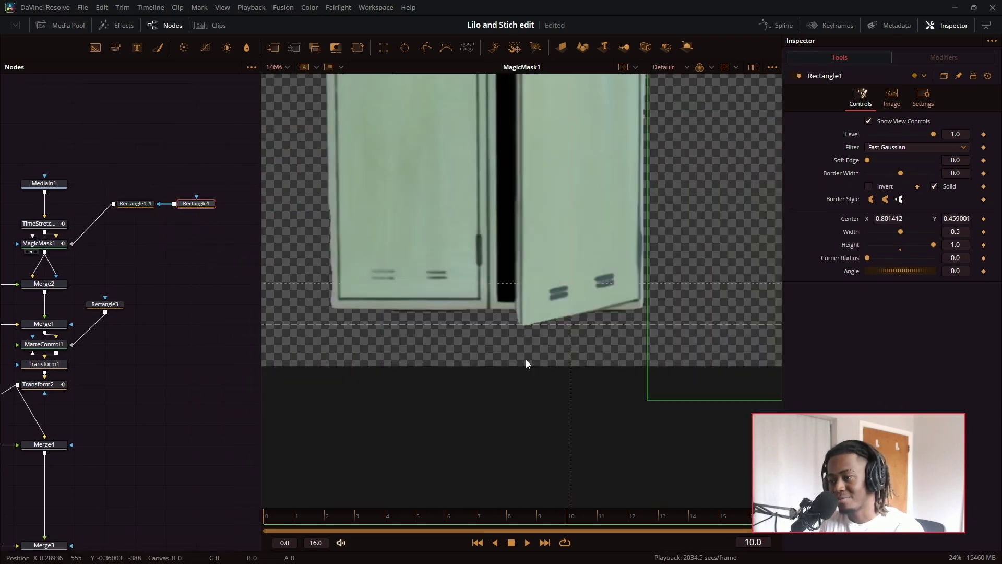
pyautogui.scroll(1, 525, 359)
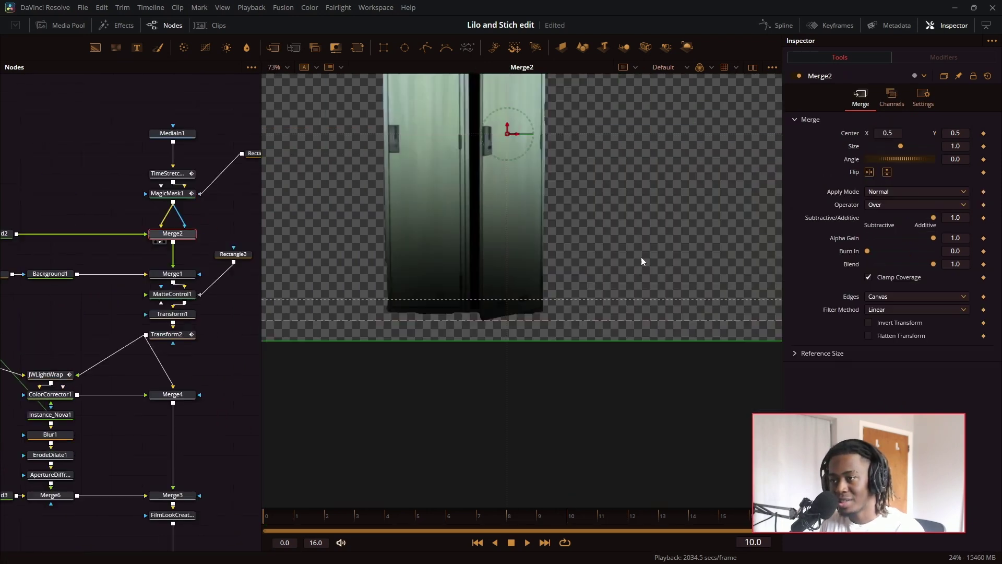
# Step: Examine the locker fade in Merge2, the Rectangle2 mask behind it and the floor shadow added in Merge1
pyautogui.moveTo(575, 264); pyautogui.dragTo(640, 359)
pyautogui.moveTo(23, 241); pyautogui.dragTo(1, 243)
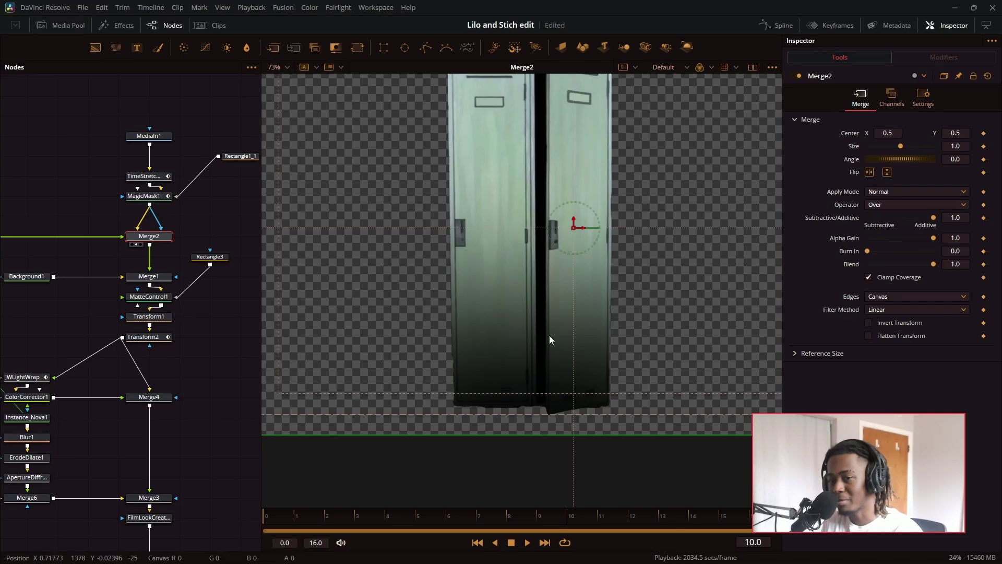
pyautogui.moveTo(82, 362); pyautogui.dragTo(96, 385)
pyautogui.click(151, 308)
pyautogui.moveTo(64, 324); pyautogui.dragTo(124, 254)
pyautogui.click(37, 233)
pyautogui.moveTo(38, 232); pyautogui.dragTo(77, 233)
pyautogui.click(86, 213)
# Step: View MatteControl1's output and compare the base of the lockers in the final MediaOut1 output
pyautogui.click(226, 253)
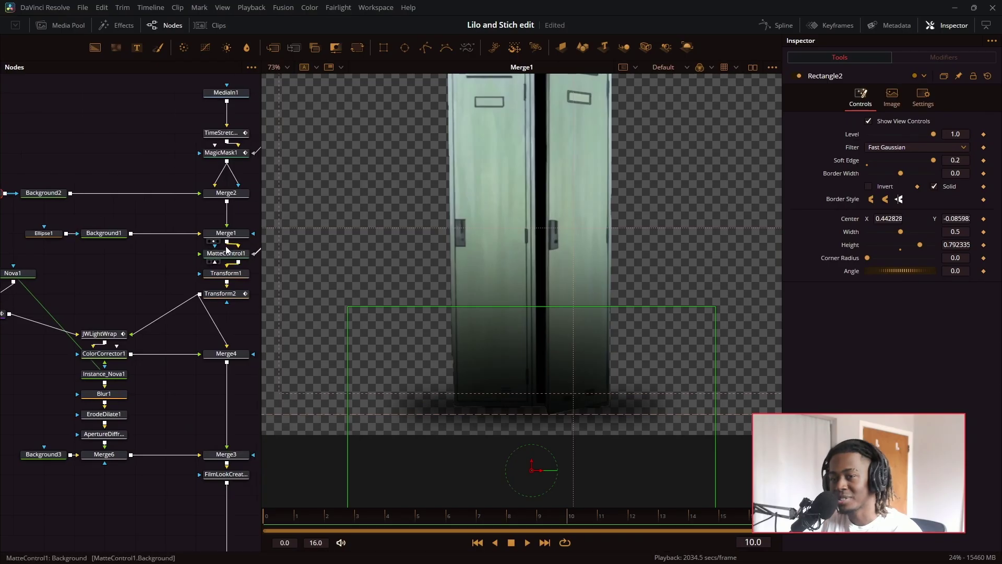
pyautogui.hscroll(8, 219, 261)
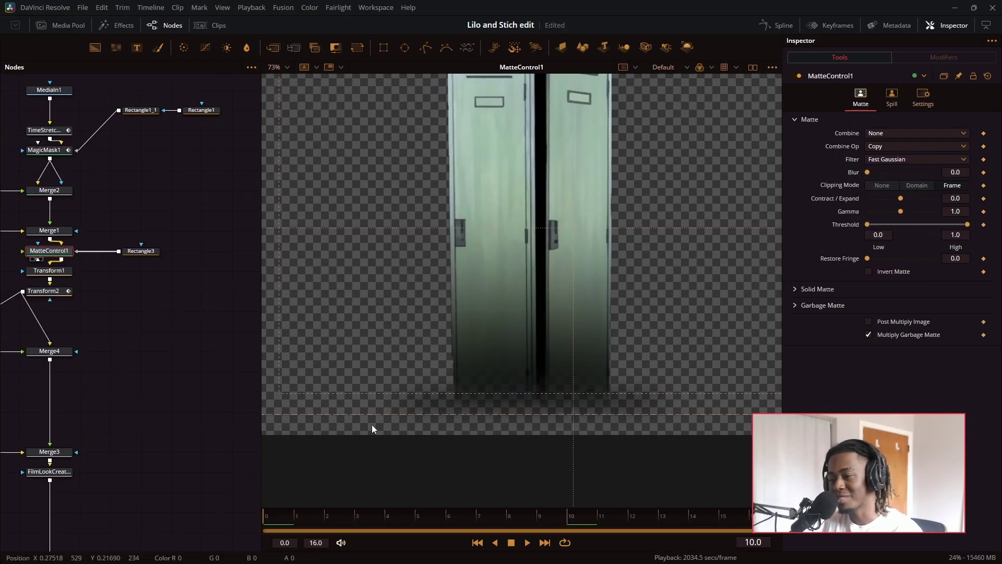
pyautogui.scroll(-5, 199, 338)
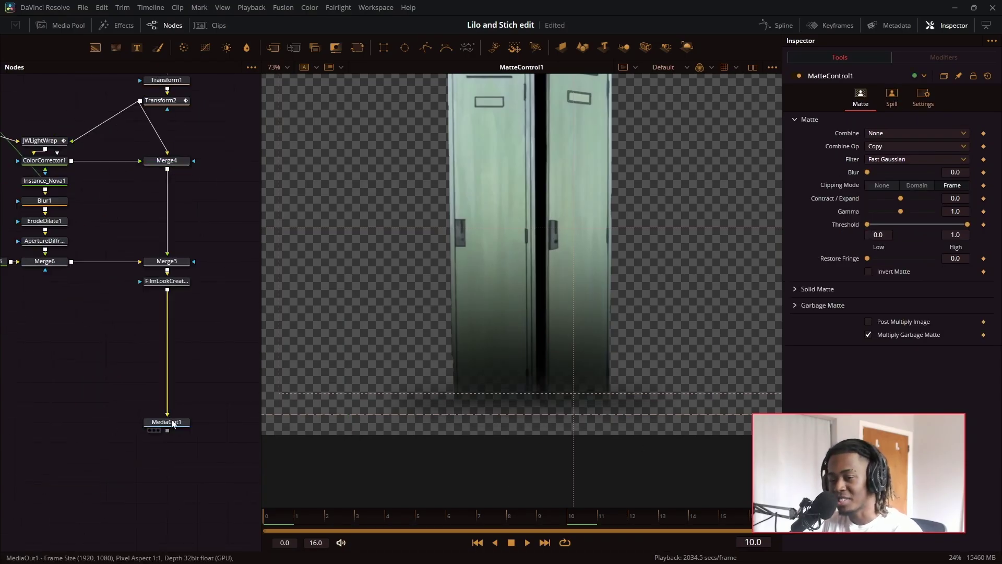
pyautogui.moveTo(173, 422); pyautogui.dragTo(646, 364)
pyautogui.scroll(2, 585, 318)
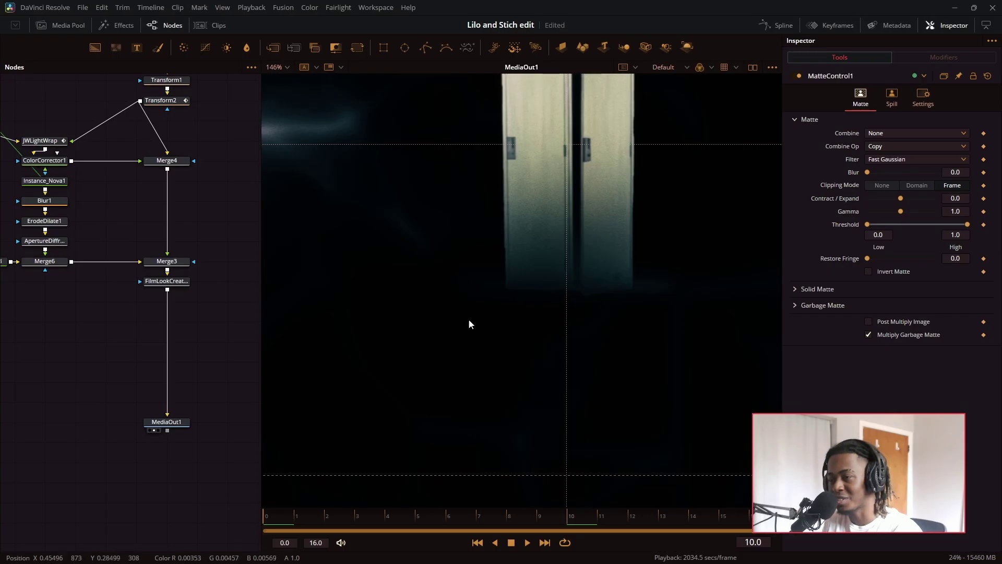
pyautogui.scroll(-2, 547, 314)
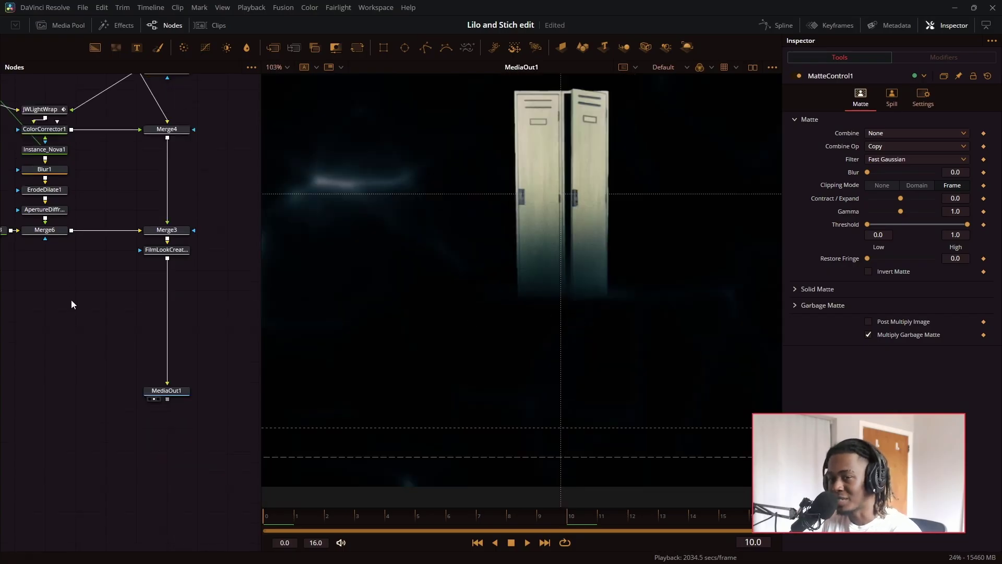
pyautogui.scroll(8, 71, 299)
# Step: View the outputs of Transform1 and Transform2 and move to the start of the composition to check the size animation
pyautogui.click(174, 291)
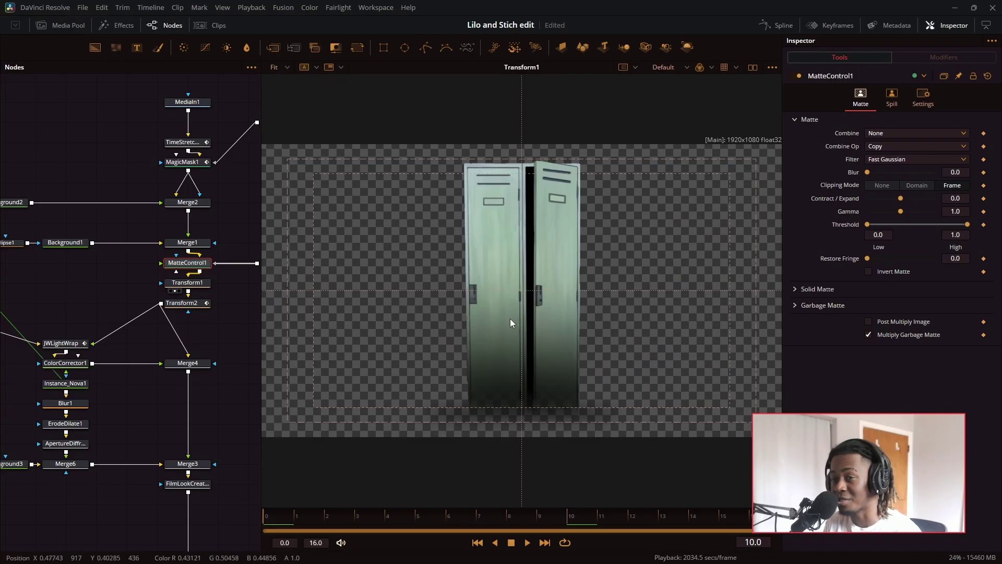
pyautogui.click(189, 306)
pyautogui.press('2')
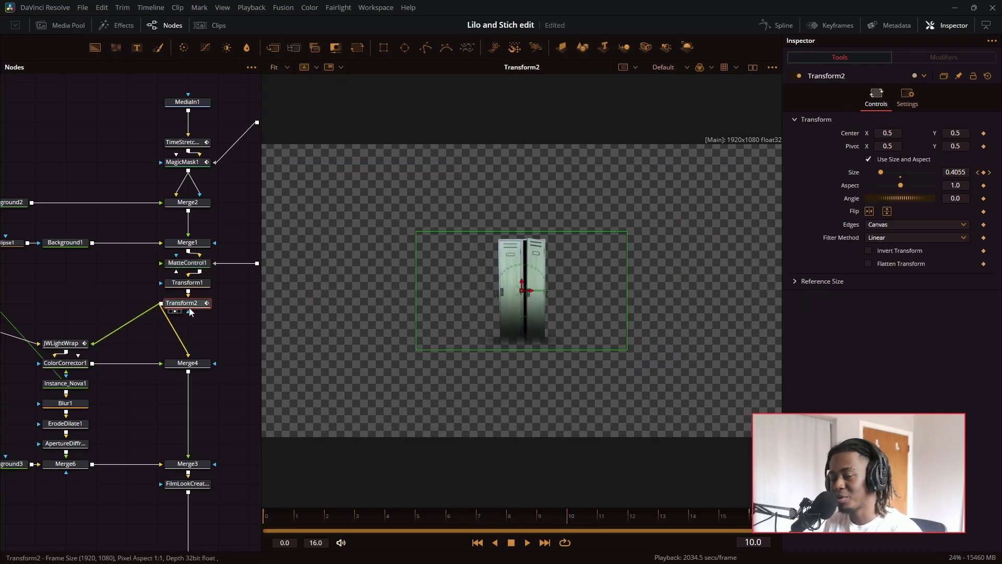
pyautogui.click(285, 519)
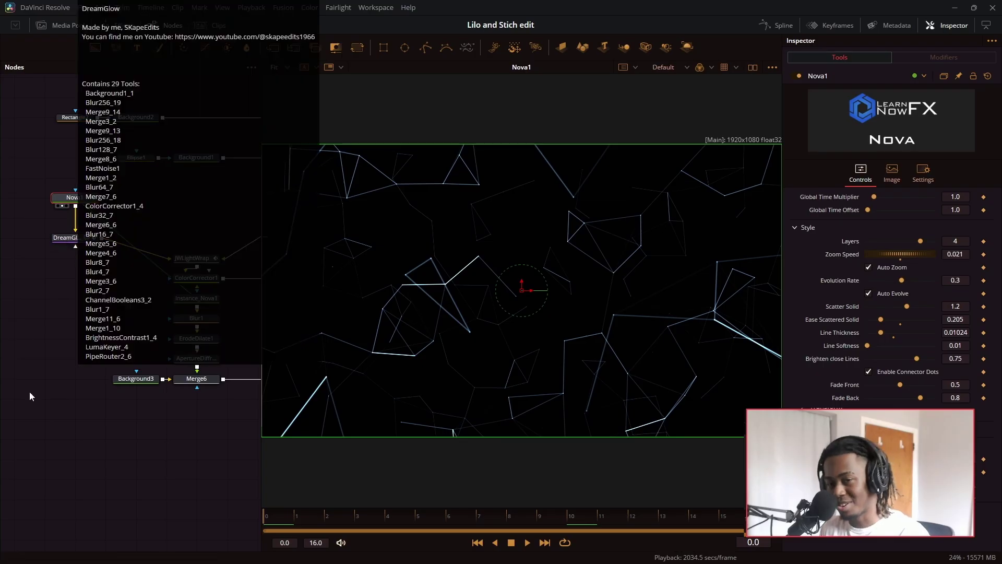
# Step: Review the Nova1, DreamGlow and JWLightWrap nodes and scrub through the frames with the light wrap in view
pyautogui.click(48, 415)
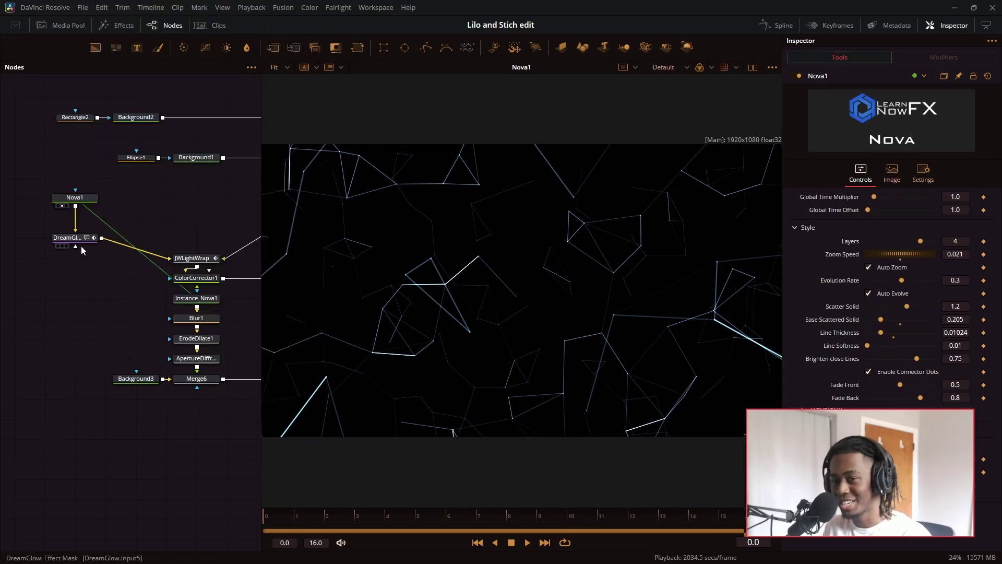
pyautogui.click(71, 198)
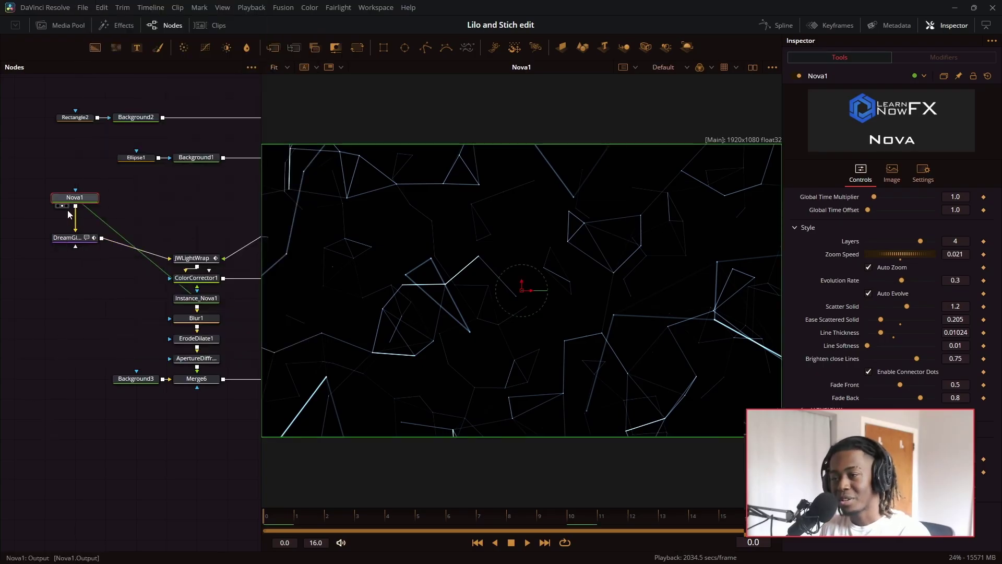
pyautogui.click(62, 245)
pyautogui.moveTo(183, 252); pyautogui.dragTo(534, 310)
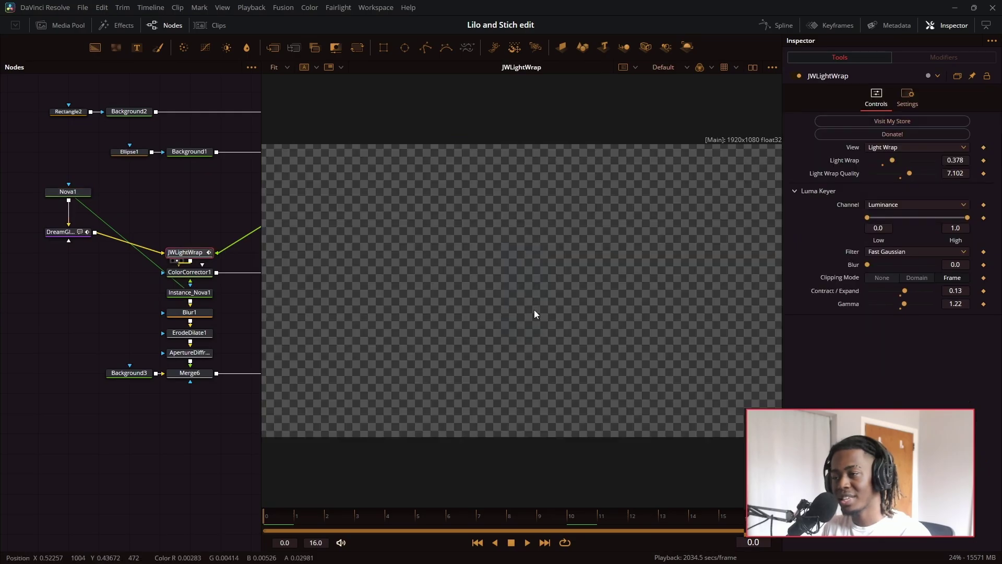
pyautogui.moveTo(500, 346); pyautogui.dragTo(490, 321)
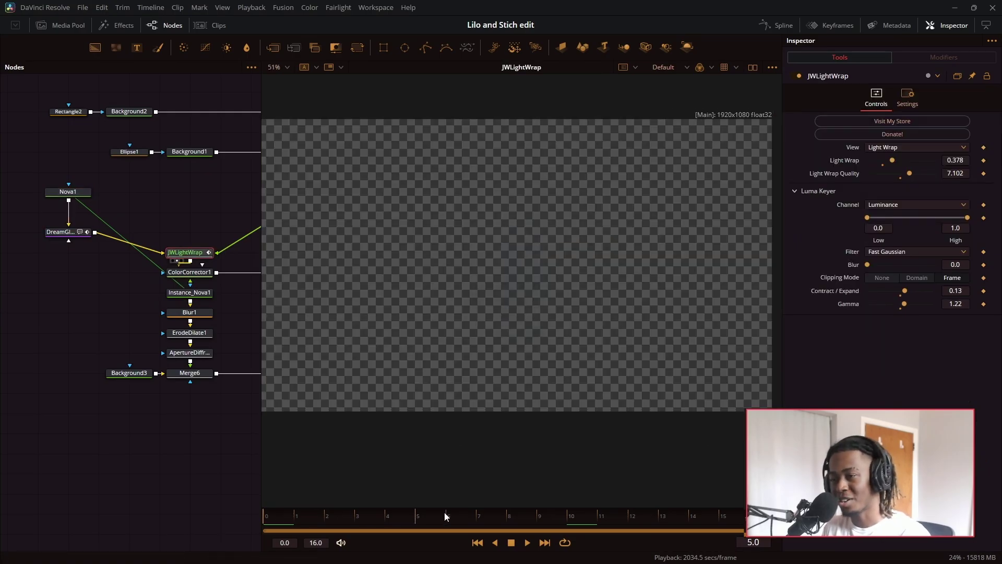
pyautogui.moveTo(615, 522); pyautogui.dragTo(358, 518)
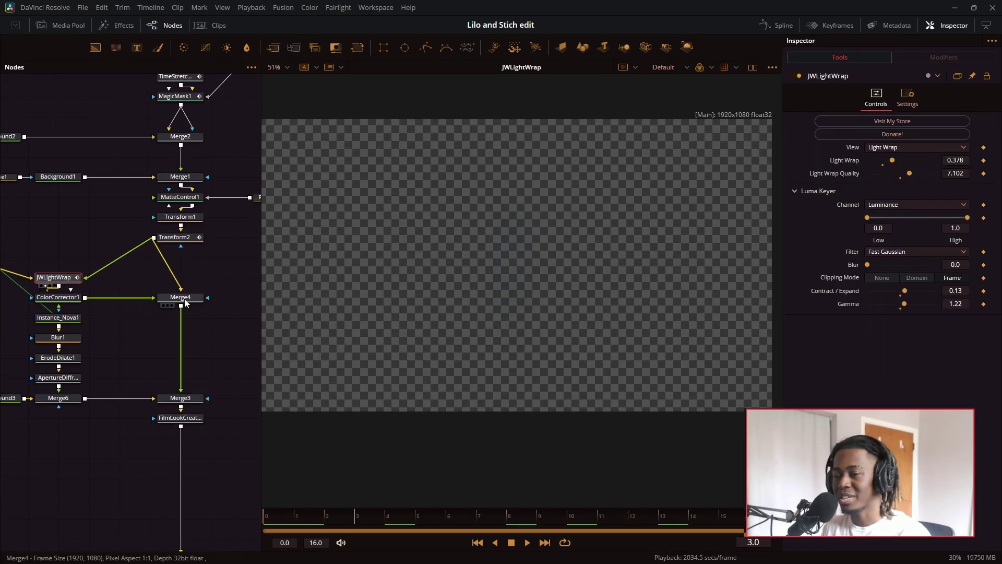
# Step: Select Merge4 and view the background branch through the outputs of Instance_Nova1 and ErodeDilate1
pyautogui.click(184, 300)
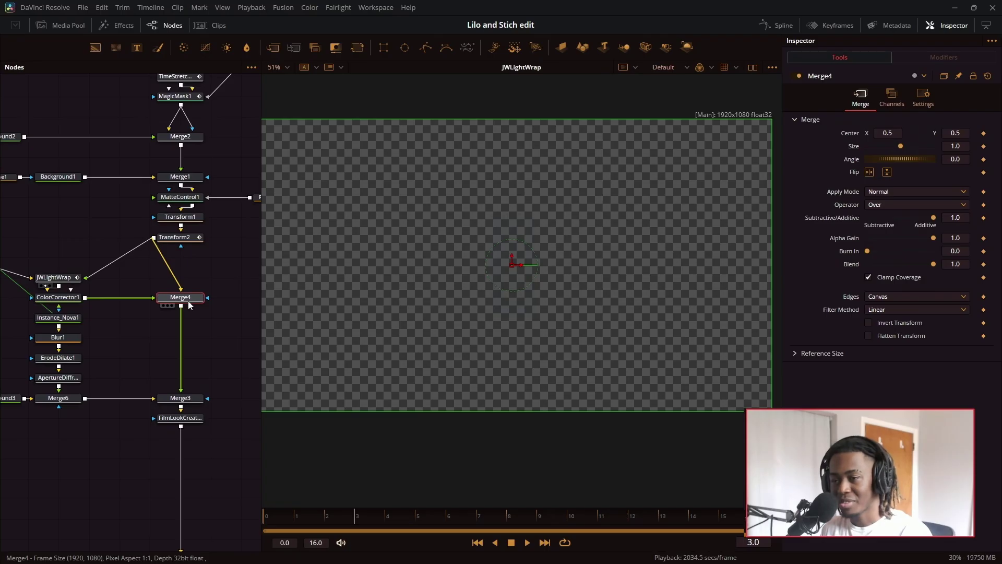
pyautogui.press('2')
pyautogui.moveTo(58, 317); pyautogui.dragTo(571, 288)
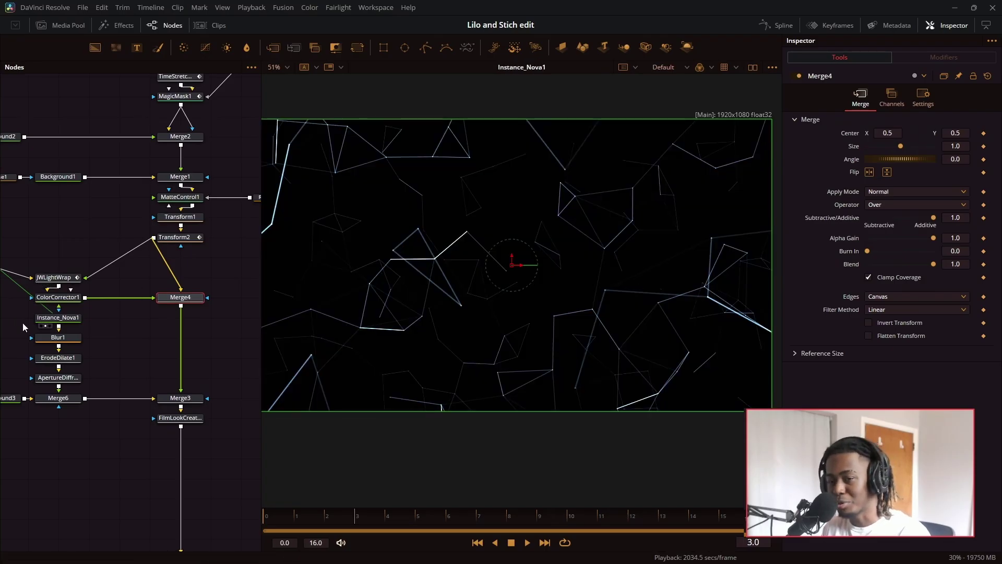
pyautogui.moveTo(23, 323); pyautogui.dragTo(522, 313)
pyautogui.moveTo(138, 356); pyautogui.dragTo(527, 337)
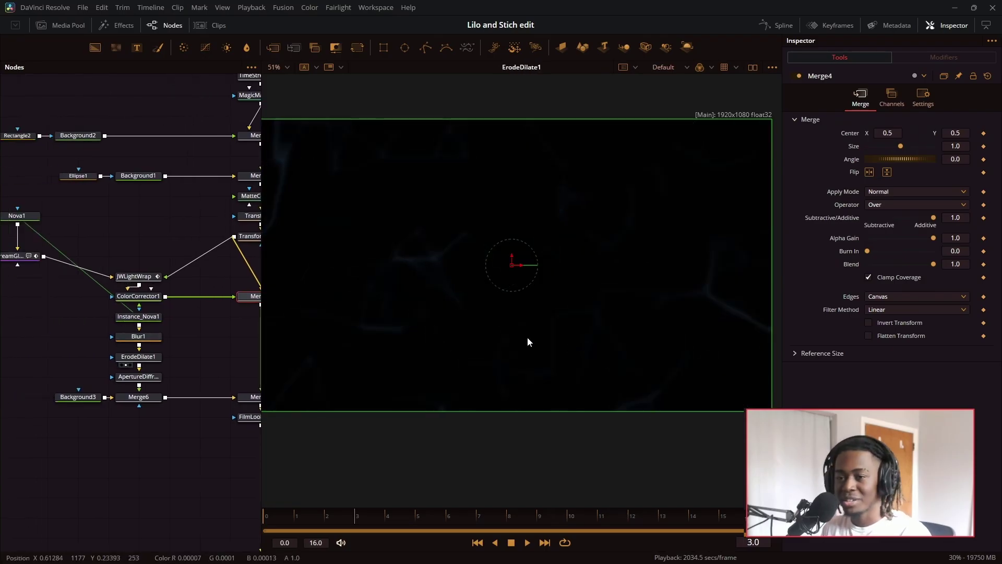
# Step: View the outputs of ApertureDiffraction1 and Merge6 in the Nova glow branch
pyautogui.click(125, 385)
pyautogui.click(127, 405)
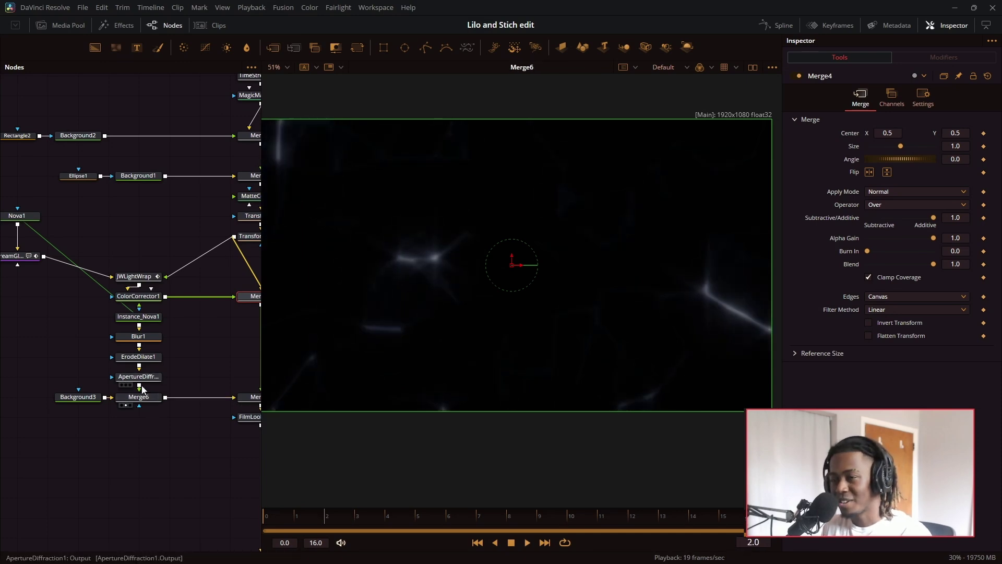
pyautogui.click(135, 517)
pyautogui.moveTo(135, 517); pyautogui.dragTo(19, 510)
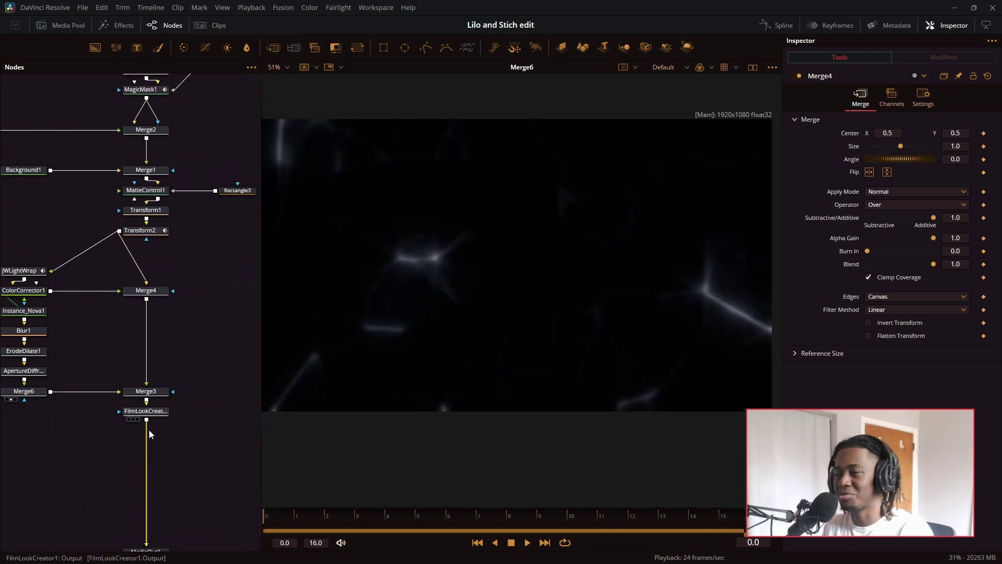
# Step: Select Merge3 to view the lockers combined with the glow background, and view FilmLookCreator1's output
pyautogui.click(147, 392)
pyautogui.press('2')
pyautogui.scroll(-3, 149, 365)
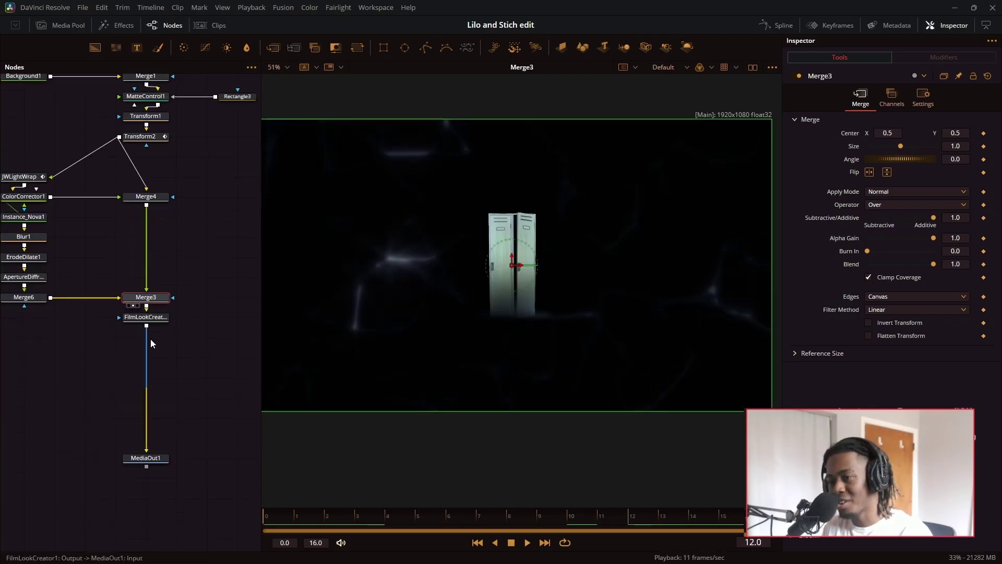
pyautogui.click(164, 320)
pyautogui.press('2')
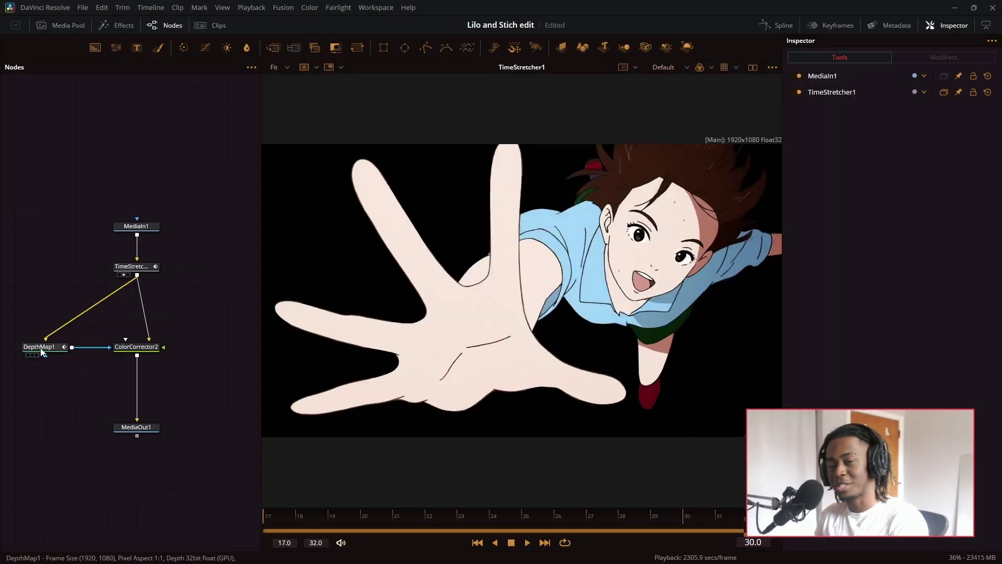
# Step: View DepthMap1's isolated depth matte in the reaching-hand composition and scrub through its frames
pyautogui.click(41, 347)
pyautogui.press('1')
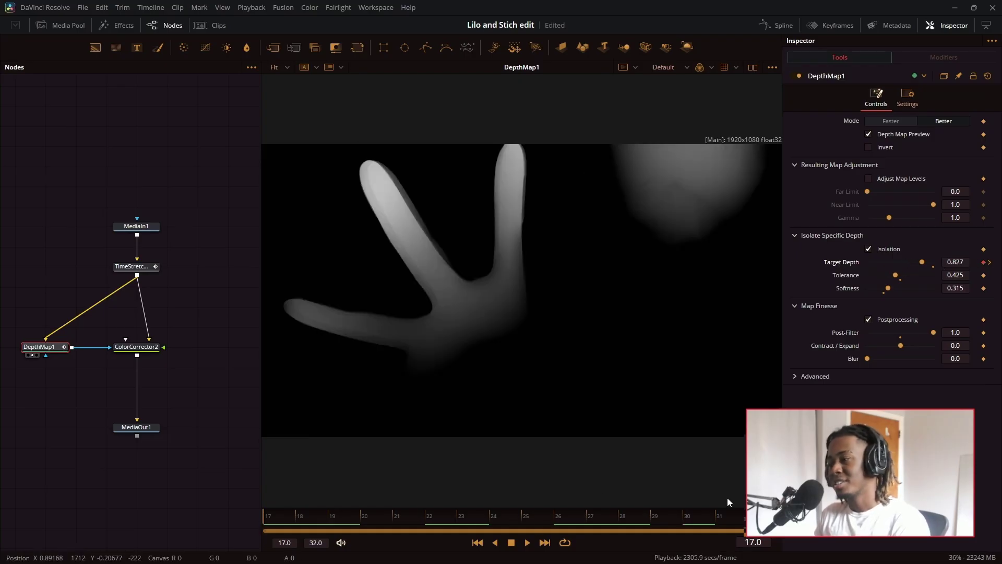
pyautogui.click(731, 518)
pyautogui.moveTo(731, 519); pyautogui.dragTo(587, 517)
# Step: Open the mask settings of ColorCorrector2 and view the darkened output of the node
pyautogui.click(137, 346)
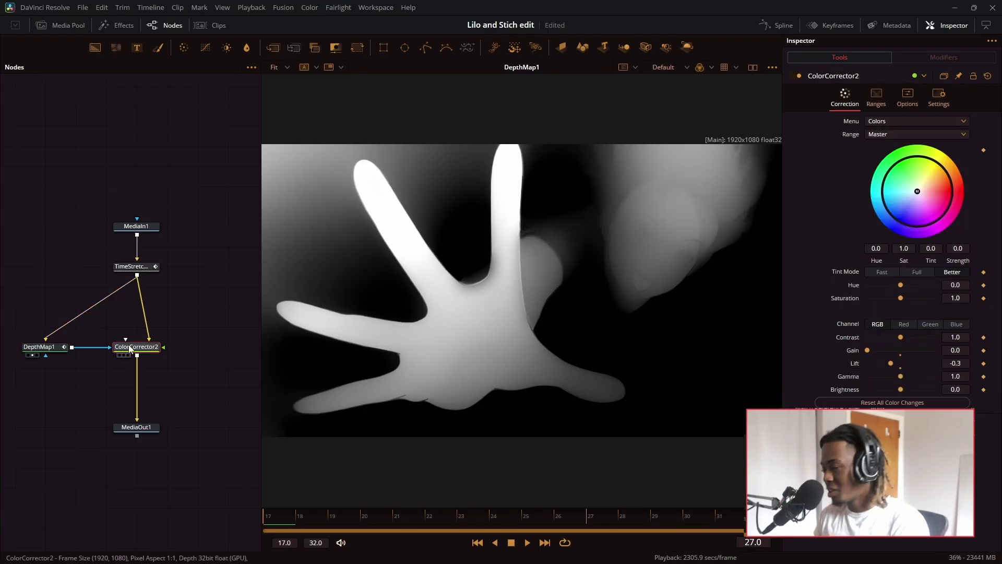
pyautogui.click(938, 104)
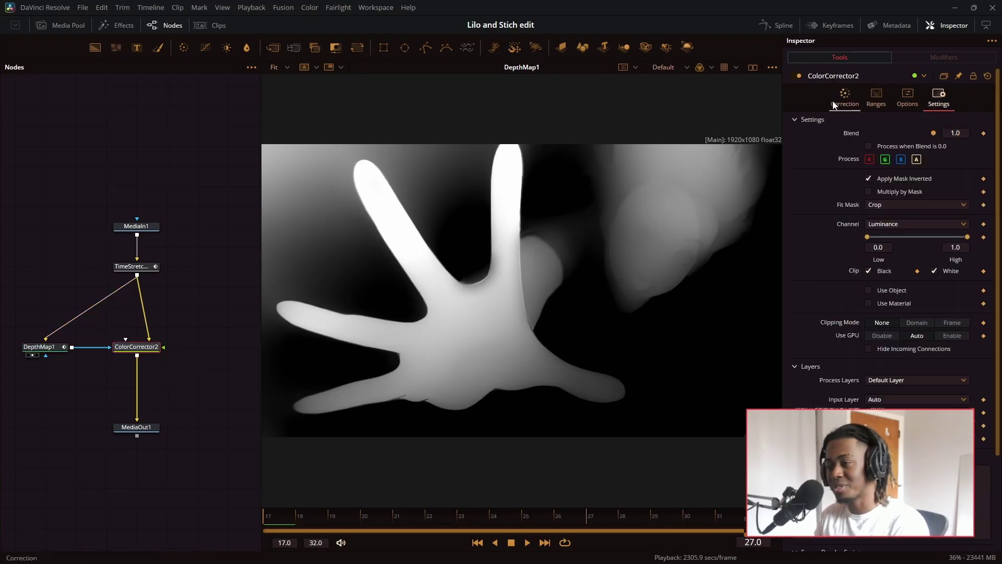
pyautogui.press('1')
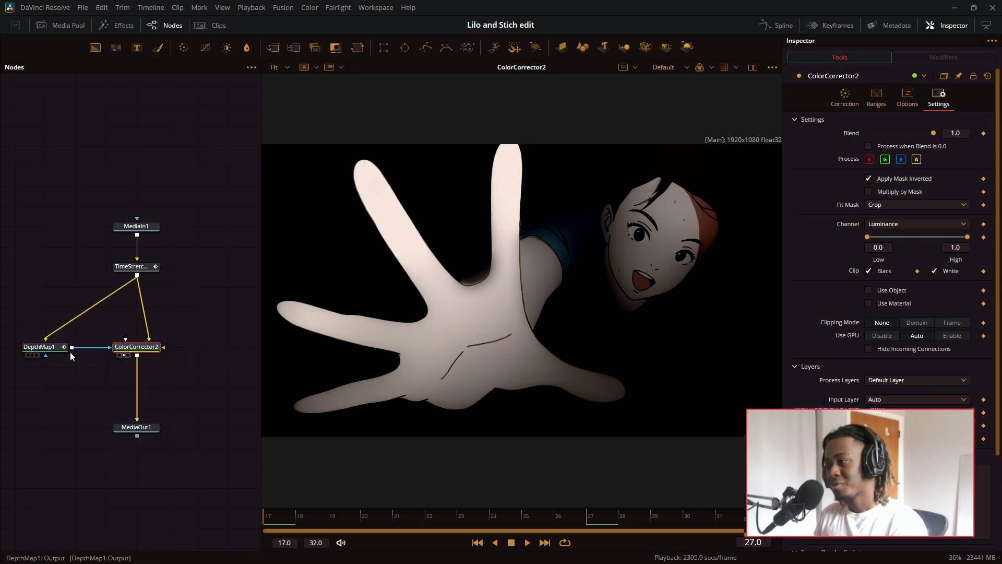
# Step: Choose Luminance as ColorCorrector2's mask channel and compare DepthMap1's matte with the color-corrected output
pyautogui.click(883, 224)
pyautogui.click(880, 292)
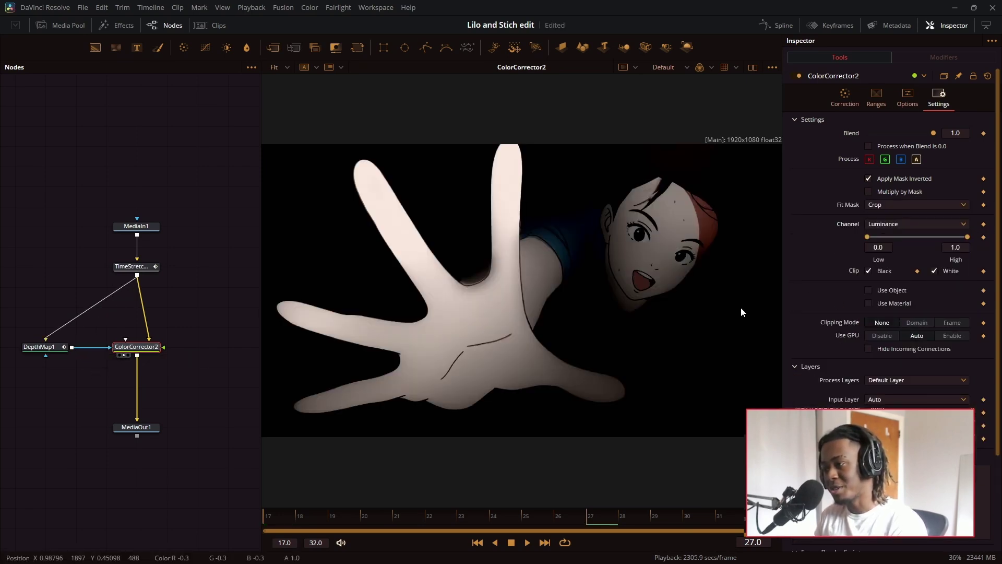
pyautogui.click(33, 355)
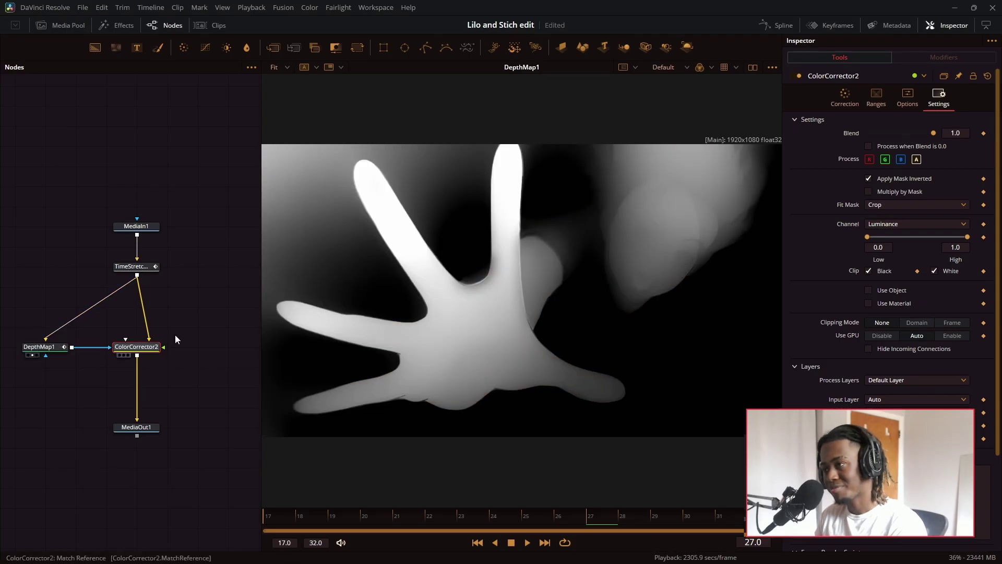
pyautogui.click(124, 355)
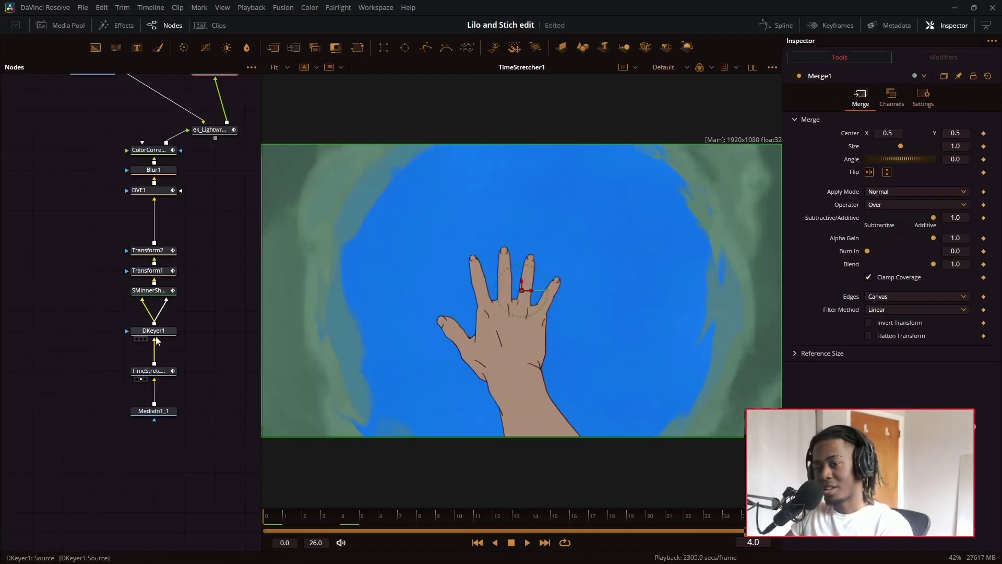
# Step: Review the keyed hand branch through the outputs of DKeyer1, SMInnerShadow, Transform1, Transform2 and DVE1
pyautogui.moveTo(154, 331); pyautogui.dragTo(698, 273)
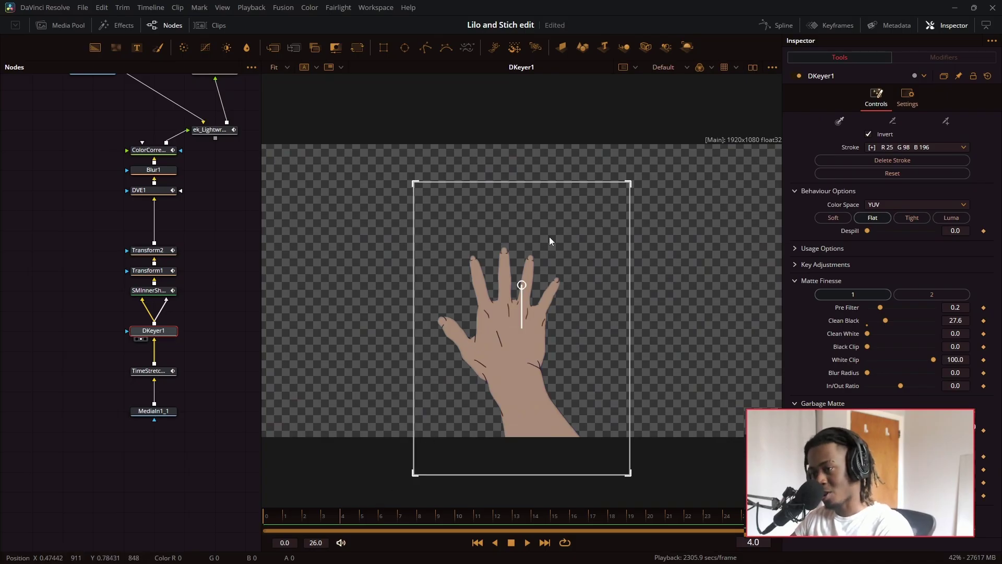
pyautogui.press('1')
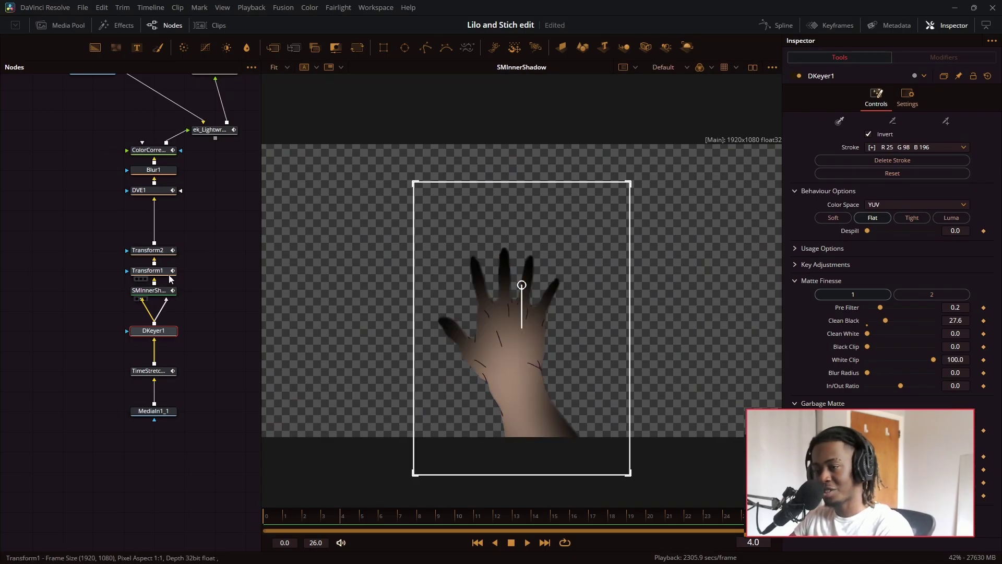
pyautogui.click(157, 274)
pyautogui.press('1')
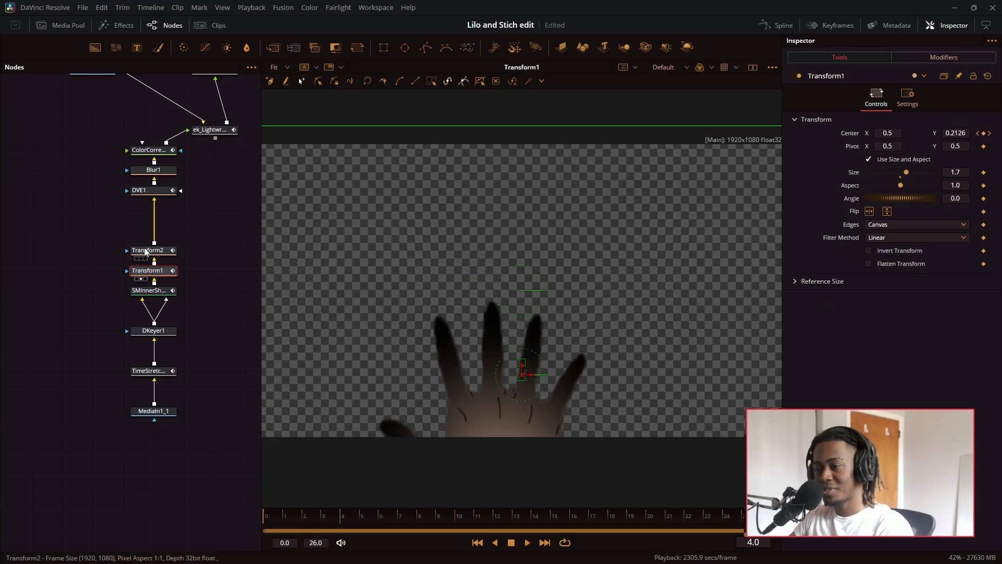
pyautogui.press('1')
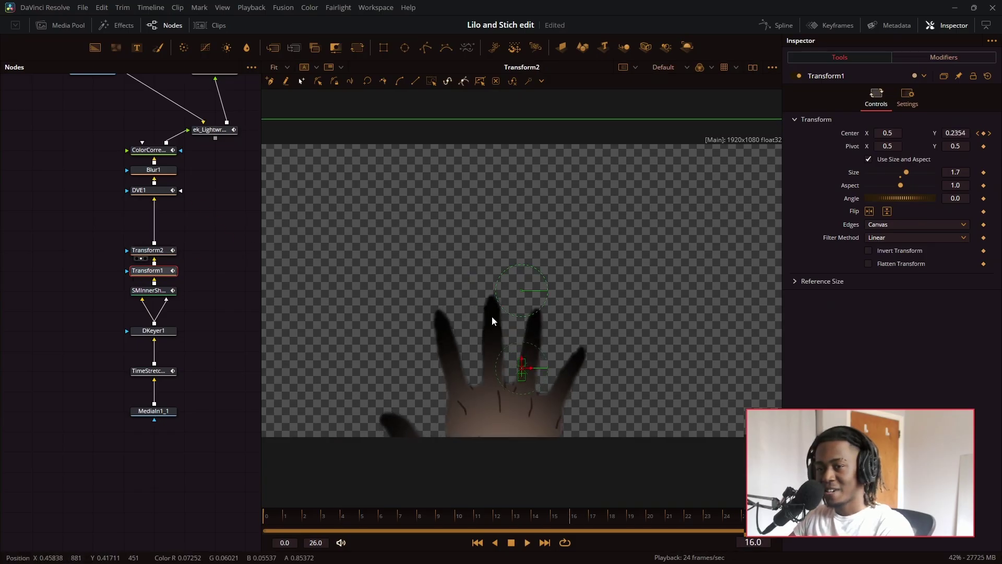
pyautogui.press('2')
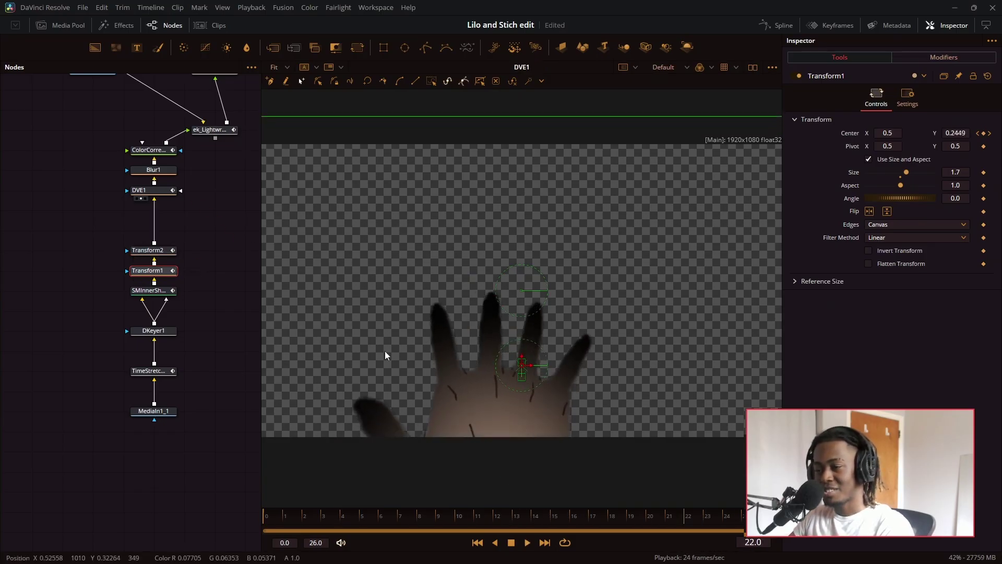
# Step: View the outputs of Blur1 and ColorCorrector1 on the keyed hand
pyautogui.hscroll(-3, 121, 254)
pyautogui.scroll(3, 125, 259)
pyautogui.click(90, 267)
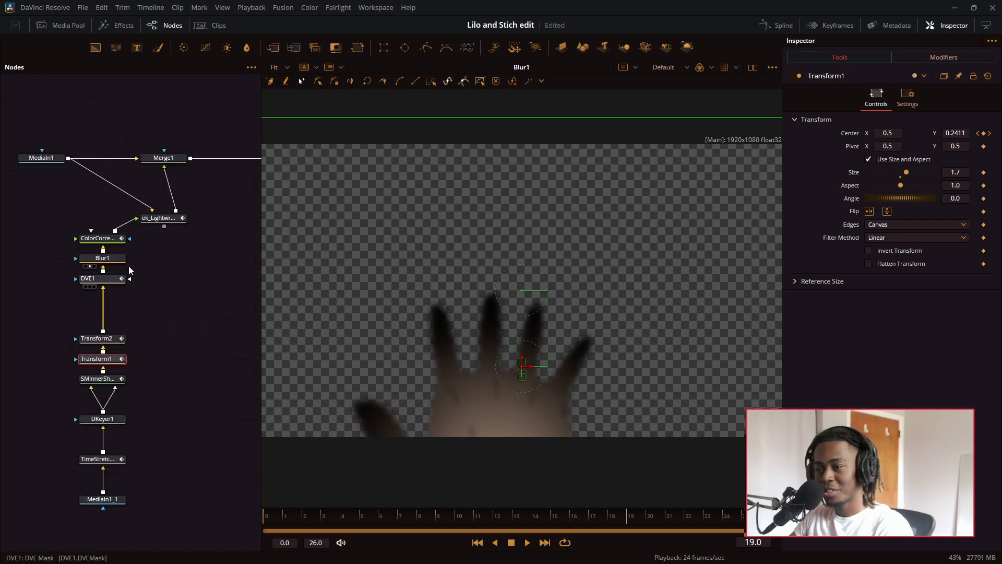
pyautogui.press('1')
# Step: Move the ek_LightwrapEX1 node directly above ColorCorrector1 and view its output over the locker background
pyautogui.moveTo(157, 219); pyautogui.dragTo(95, 200)
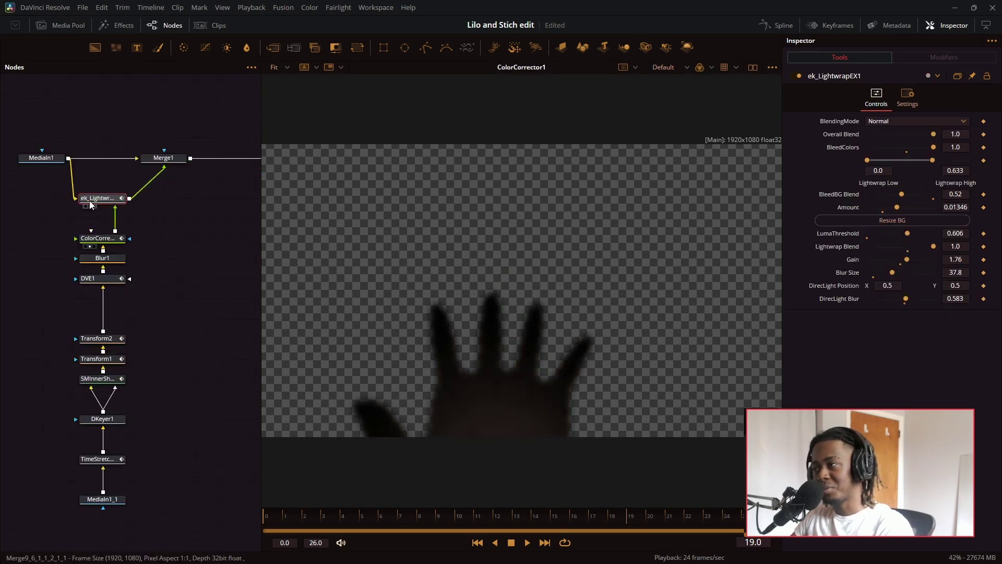
pyautogui.press('1')
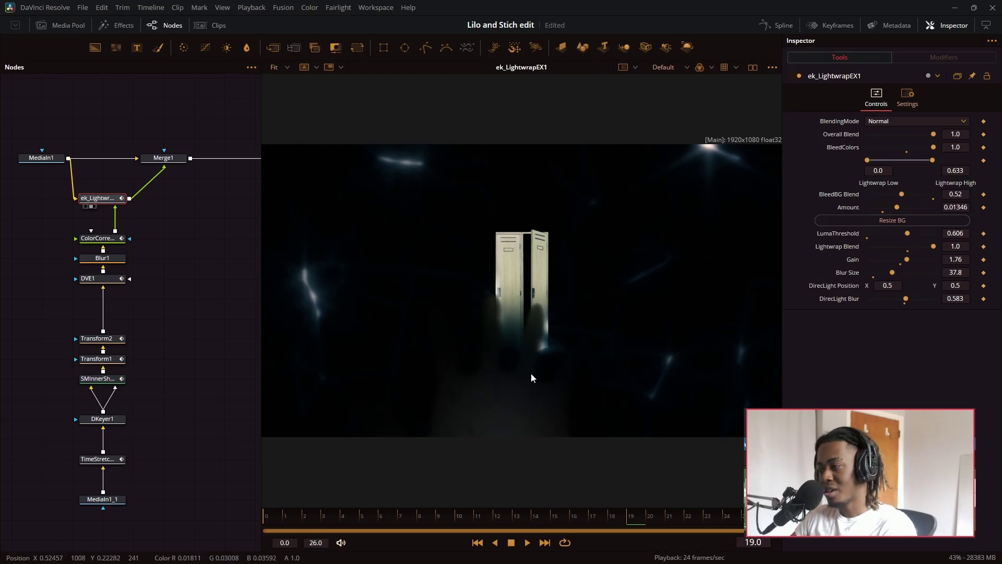
# Step: Return to the edit timeline, move the playhead to 01:00:07:12 and open the Fusion composition clip at that frame
pyautogui.hotkey('shift', '4')
pyautogui.moveTo(478, 365)
pyautogui.mouseDown()
pyautogui.moveTo(494, 367)
pyautogui.moveTo(477, 358)
pyautogui.moveTo(485, 358)
pyautogui.mouseUp()
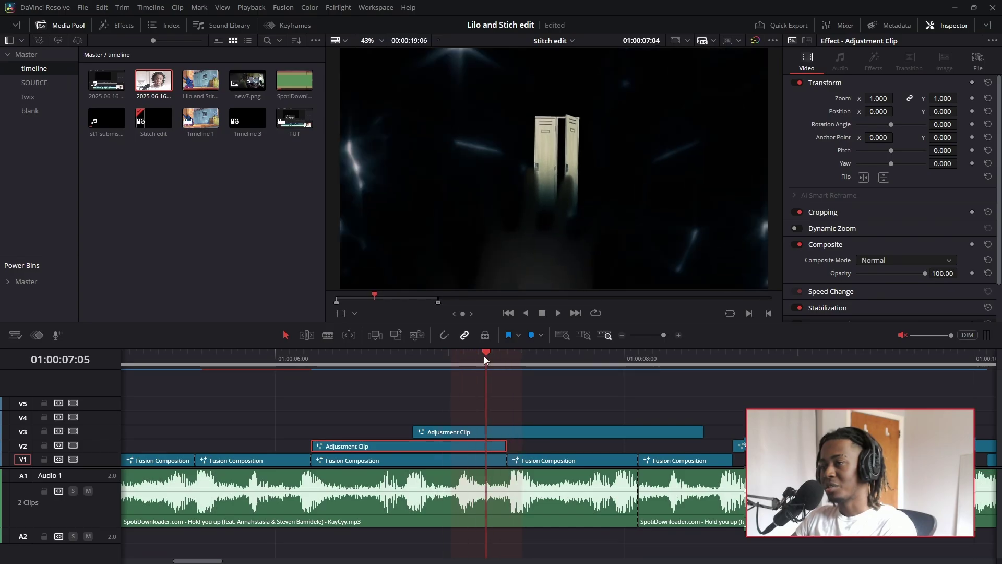
pyautogui.moveTo(484, 355); pyautogui.dragTo(537, 337)
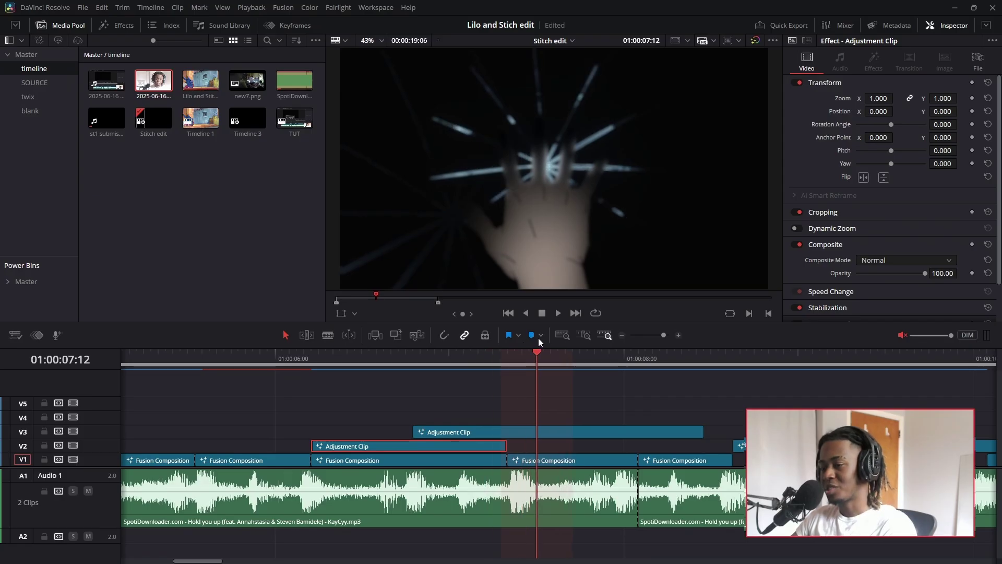
pyautogui.click(548, 462)
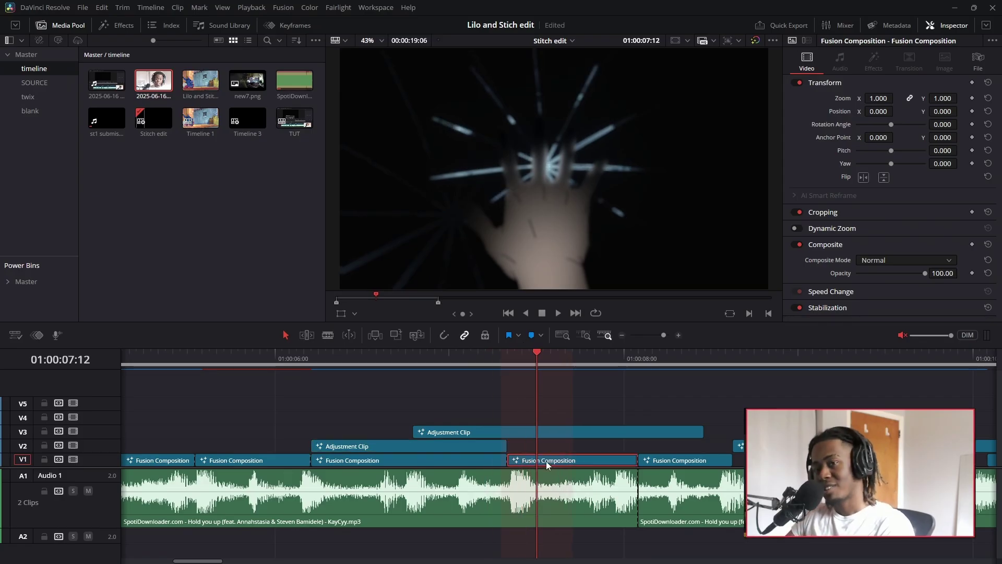
pyautogui.hotkey('shift', '5')
# Step: Review the vJSONGenerateSphere1, vJSONShapeRender1 and vJSONCameraProjection1 nodes that build the radial light streaks
pyautogui.moveTo(120, 144); pyautogui.dragTo(112, 551)
pyautogui.moveTo(133, 221); pyautogui.dragTo(152, 175)
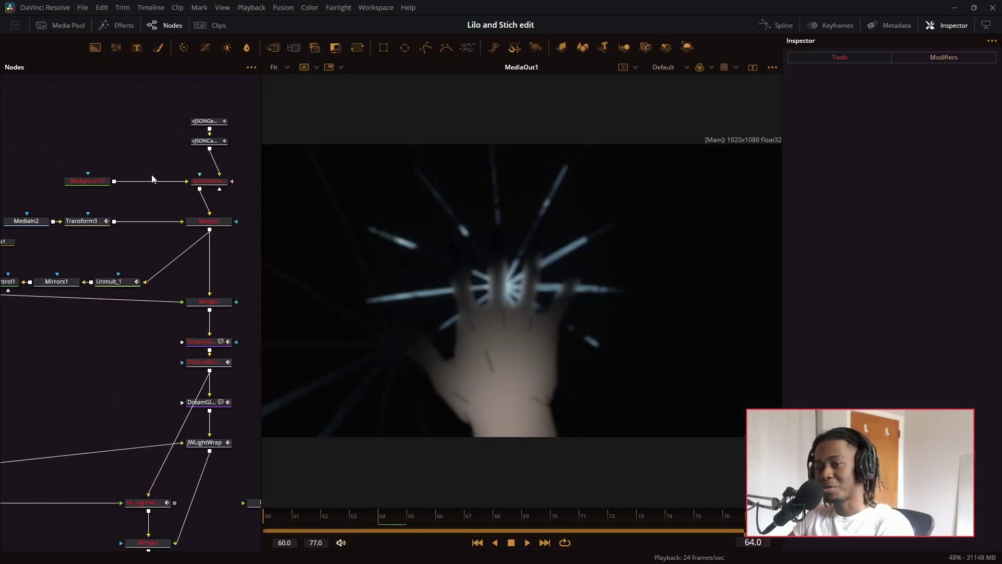
pyautogui.click(208, 182)
pyautogui.click(208, 121)
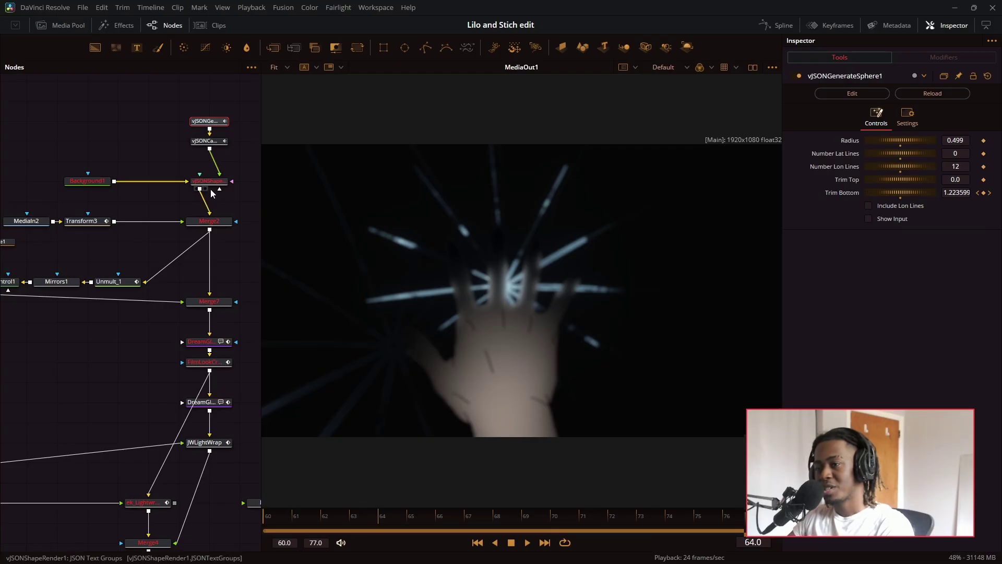
pyautogui.click(206, 188)
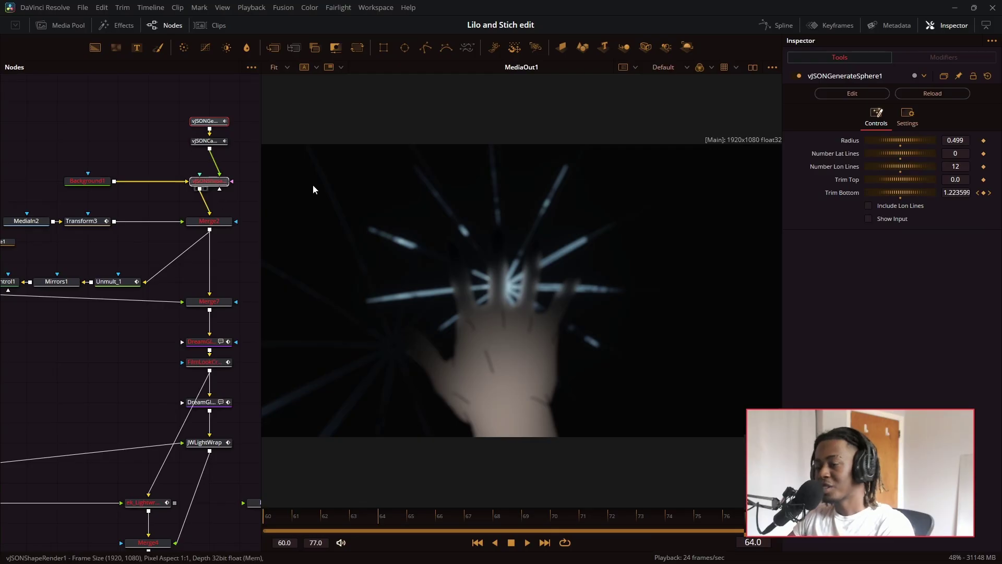
pyautogui.click(210, 142)
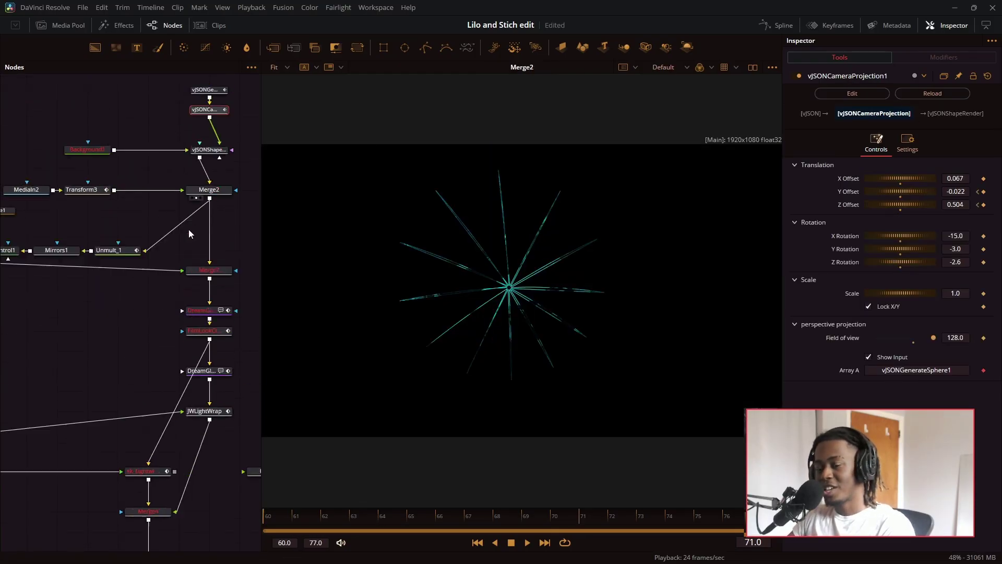
# Step: View MediaIn2's car footage and select Transform3 to review its angle animation
pyautogui.moveTo(188, 229); pyautogui.dragTo(297, 253)
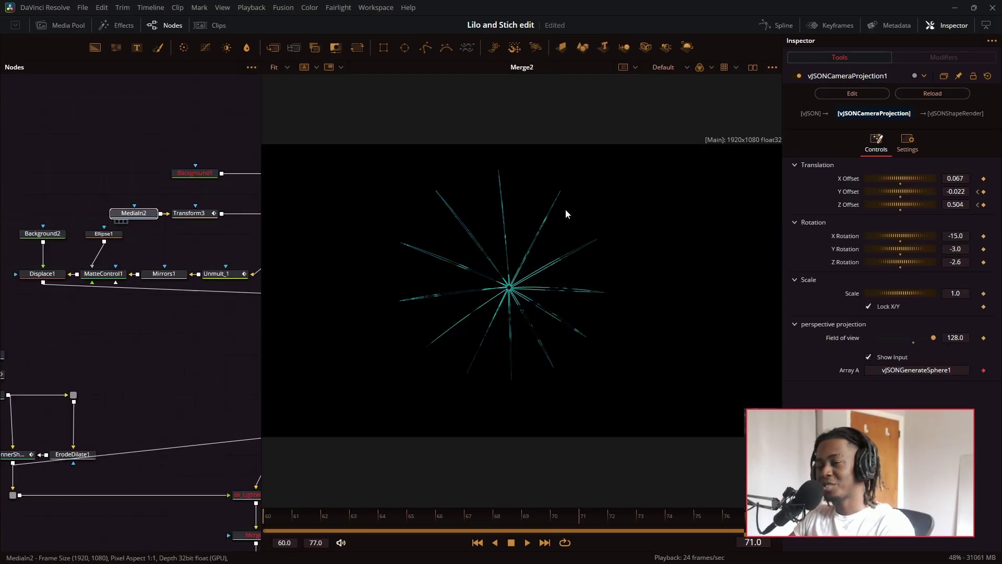
pyautogui.press('1')
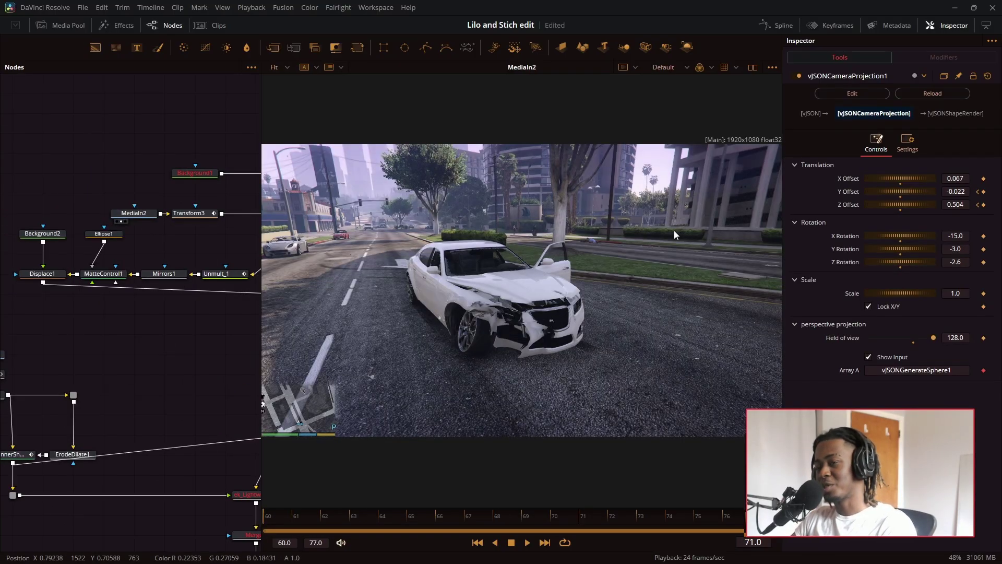
pyautogui.click(203, 215)
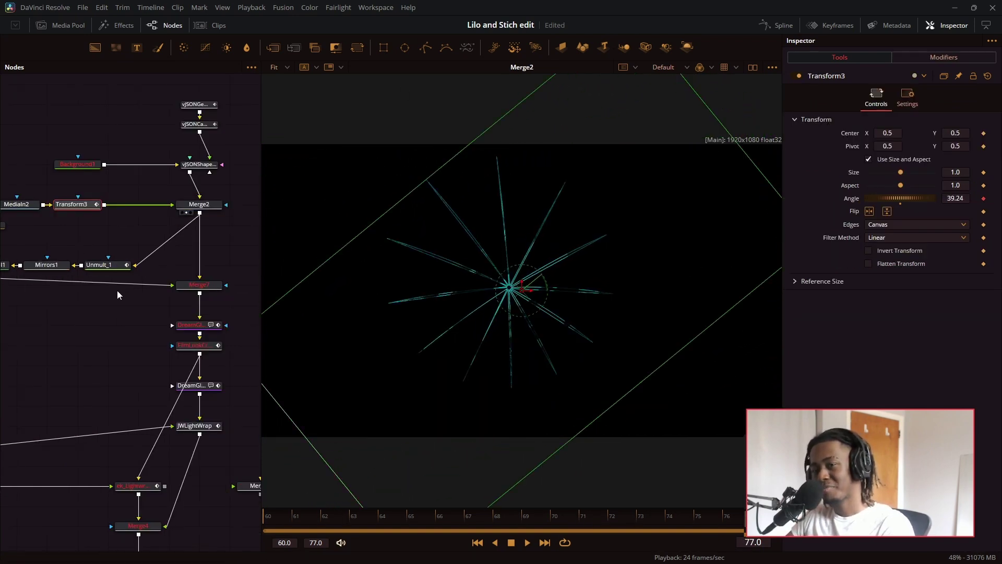
# Step: View Displace1's output and inspect the Unmult_1 and Mirrors1 nodes of the secondary streak branch
pyautogui.moveTo(119, 287); pyautogui.dragTo(230, 245)
pyautogui.moveTo(86, 266); pyautogui.dragTo(133, 266)
pyautogui.click(72, 234)
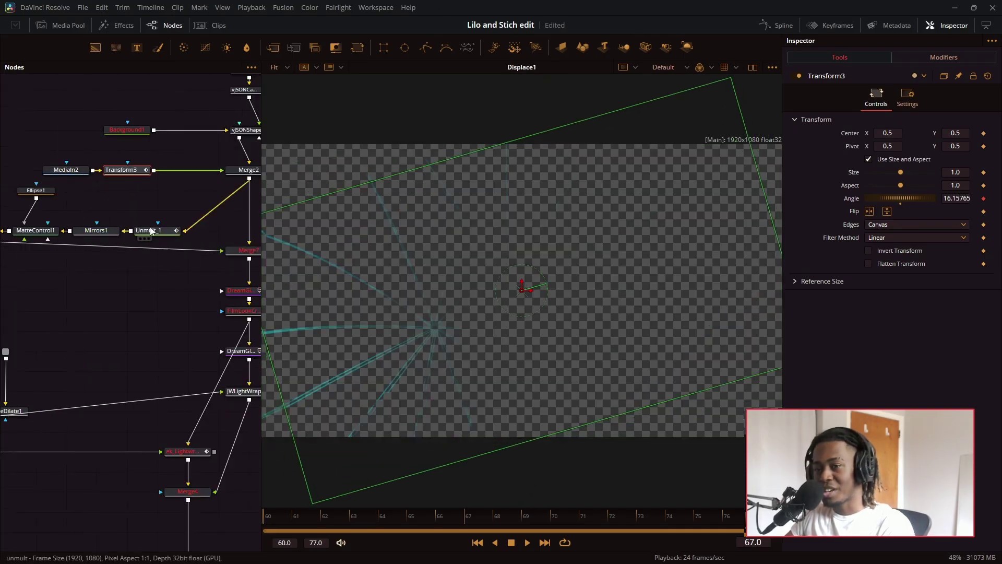
pyautogui.click(156, 233)
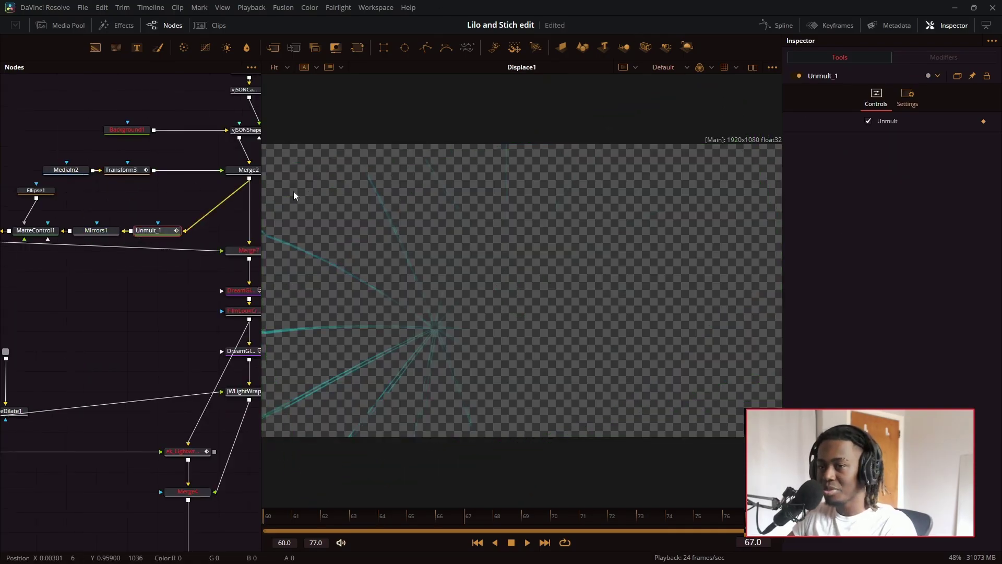
pyautogui.moveTo(294, 191); pyautogui.dragTo(296, 192)
pyautogui.moveTo(100, 257); pyautogui.dragTo(139, 256)
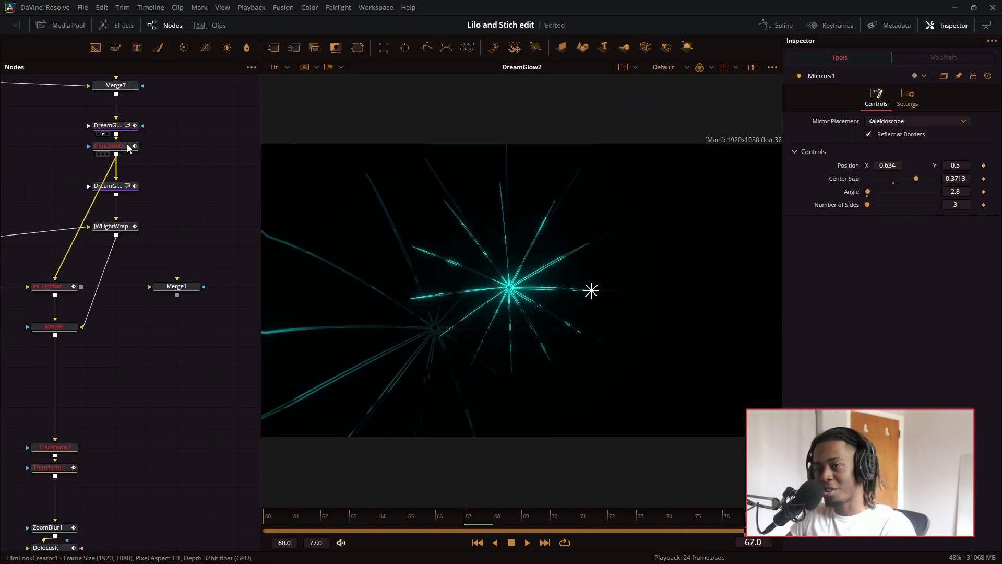
# Step: View FilmLookCreator1's graded streaks and inspect ek_LightwrapEX1's light wrap around the hand
pyautogui.press('1')
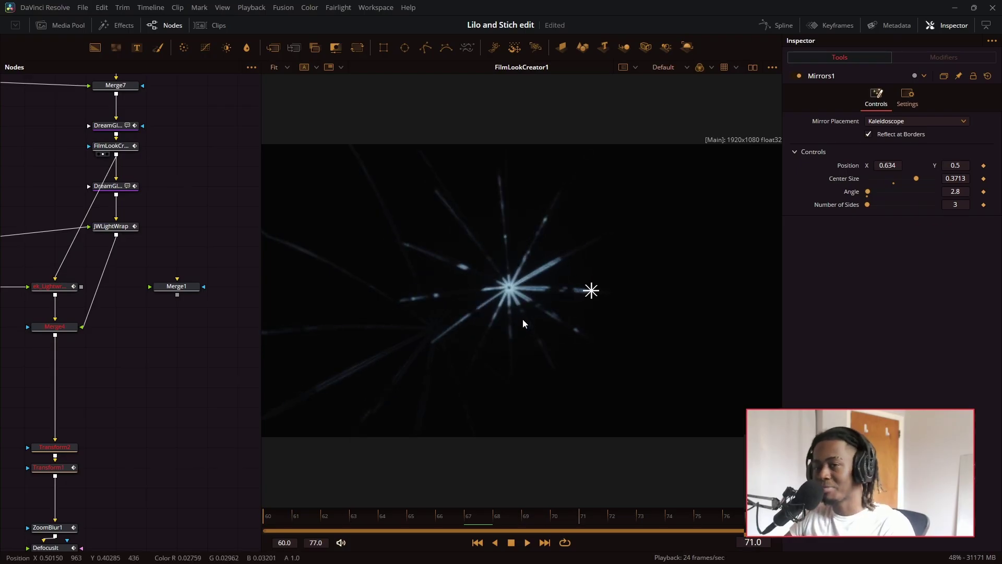
pyautogui.moveTo(108, 186); pyautogui.dragTo(200, 186)
pyautogui.moveTo(128, 227); pyautogui.dragTo(163, 231)
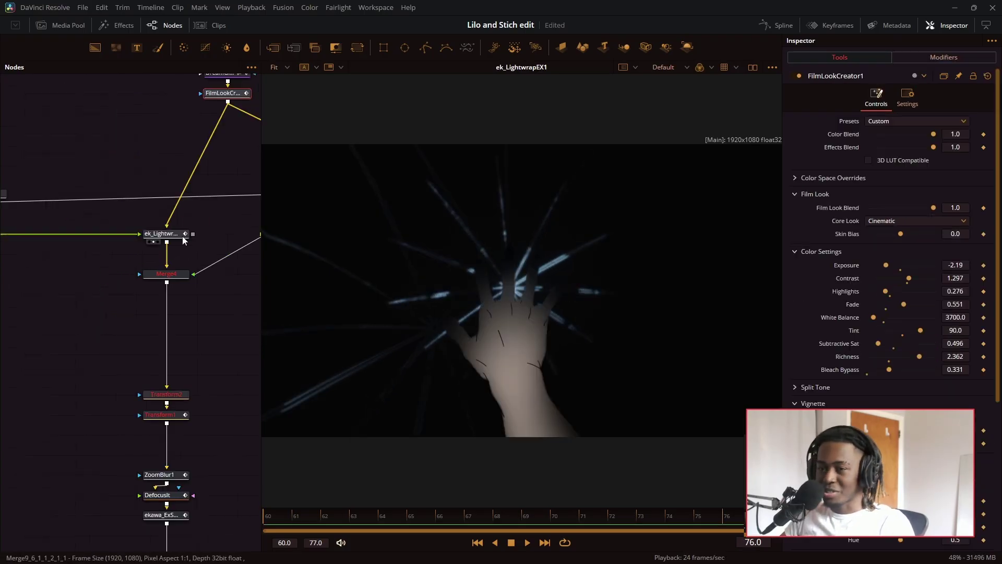
pyautogui.click(183, 237)
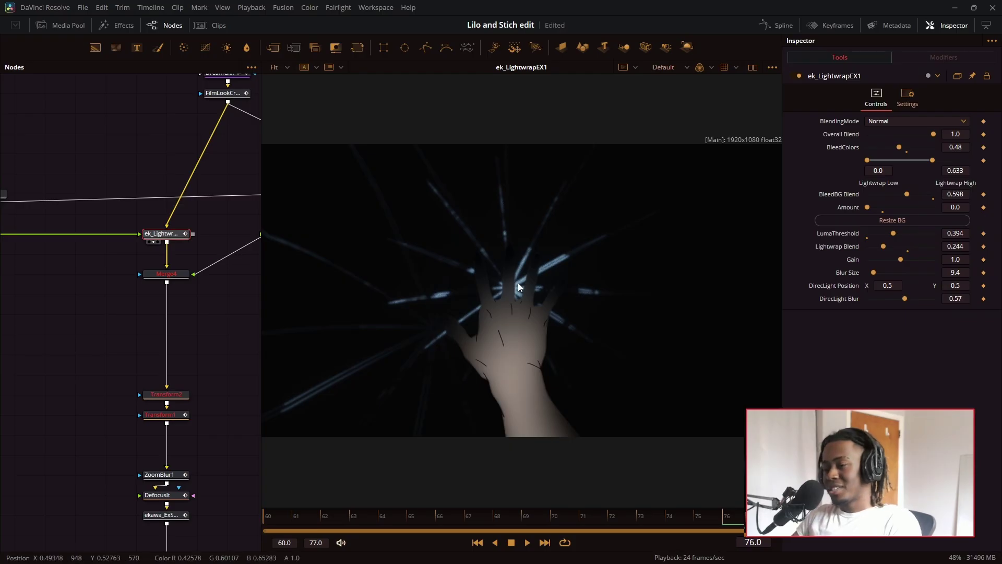
# Step: Examine ek_LightwrapEX1's light wrap closely around the edges of the hand's fingers
pyautogui.scroll(4, 518, 282)
pyautogui.moveTo(474, 139); pyautogui.dragTo(453, 346)
pyautogui.moveTo(508, 173); pyautogui.dragTo(536, 371)
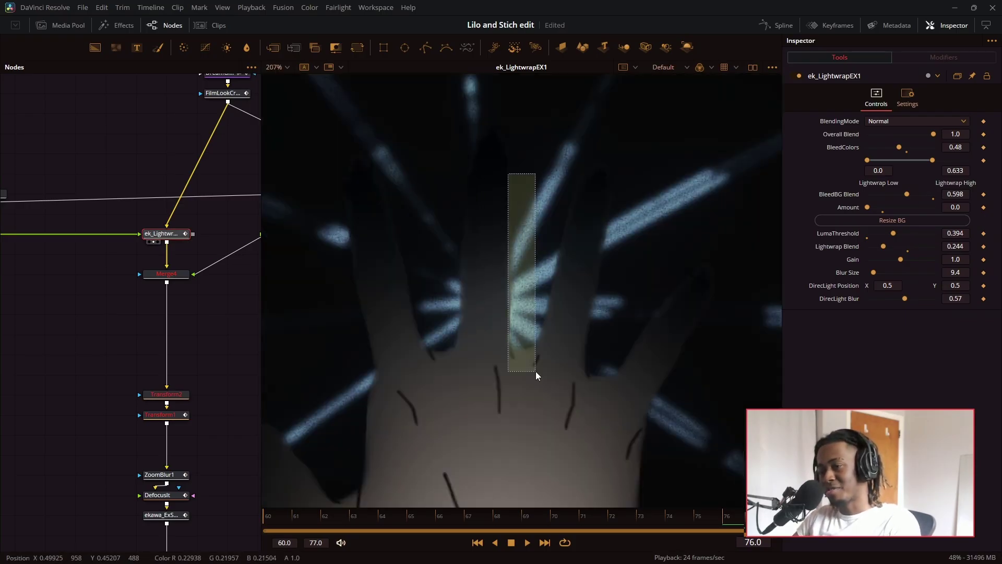
pyautogui.scroll(-3, 178, 303)
pyautogui.scroll(3, 177, 301)
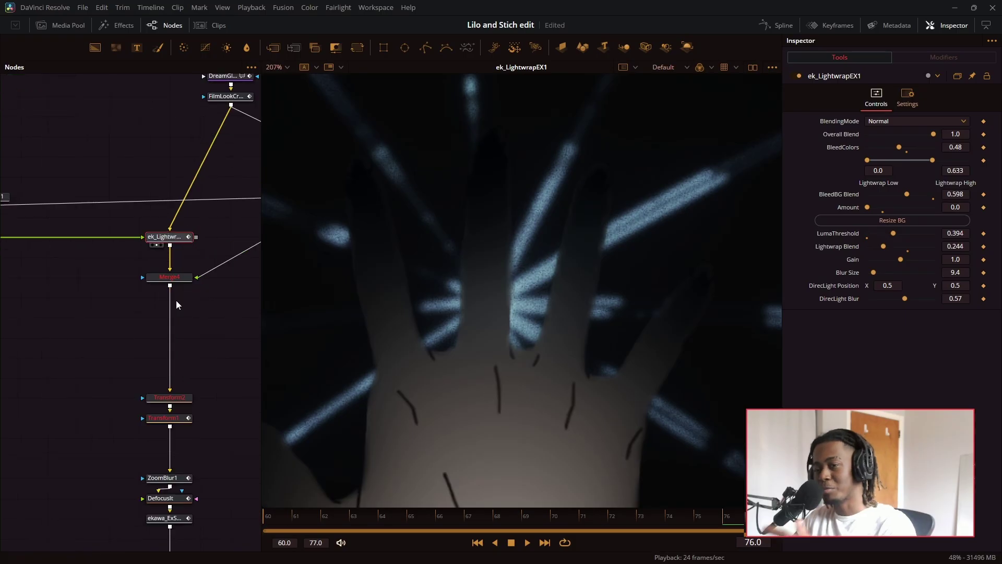
# Step: Inspect the DreamGlow and JWLightWrap nodes beside the streak branch, viewing their outputs and tracing the keyed hand input
pyautogui.moveTo(176, 301); pyautogui.dragTo(73, 321)
pyautogui.click(209, 156)
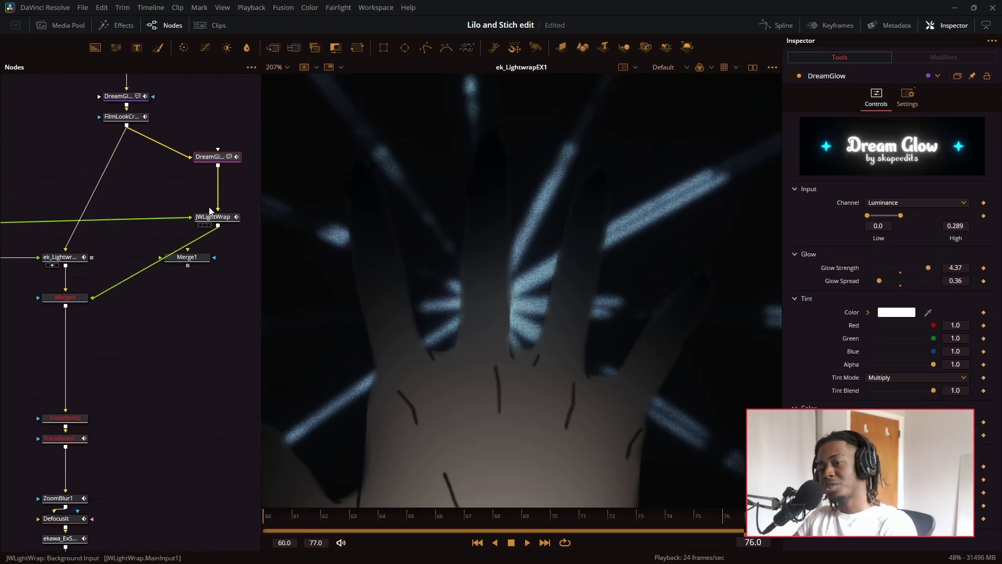
pyautogui.click(219, 218)
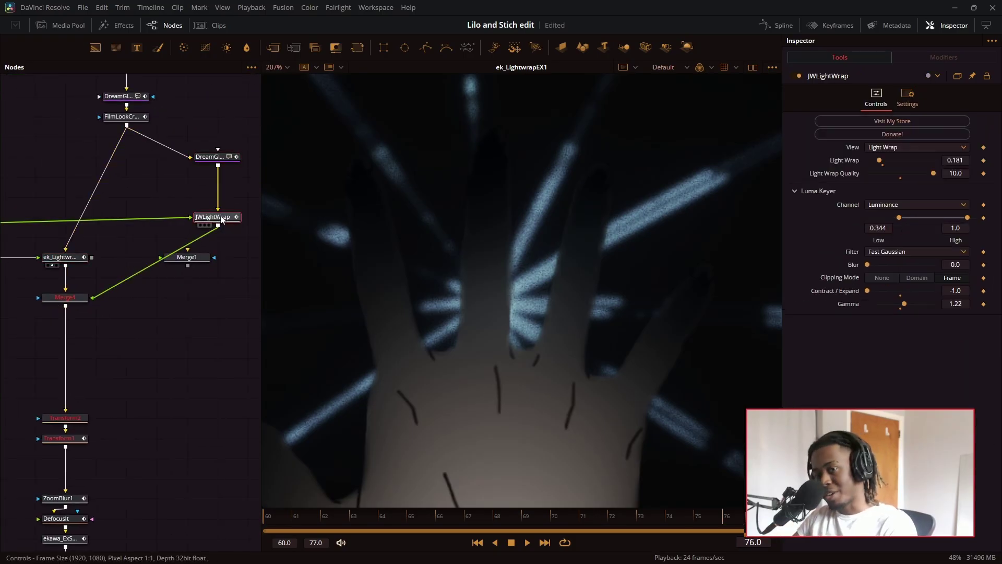
pyautogui.moveTo(227, 156); pyautogui.dragTo(527, 221)
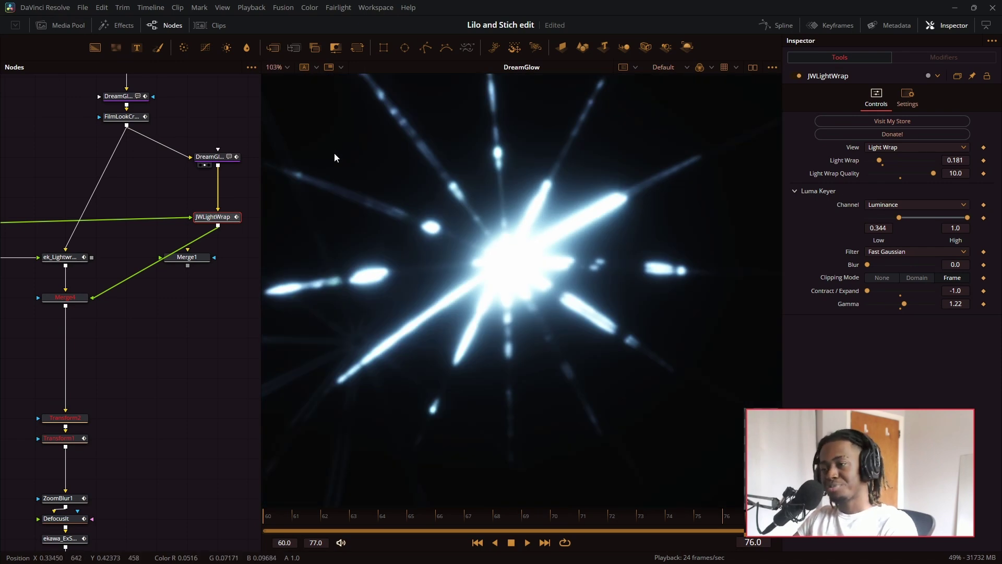
pyautogui.press('2')
pyautogui.moveTo(105, 243); pyautogui.dragTo(163, 240)
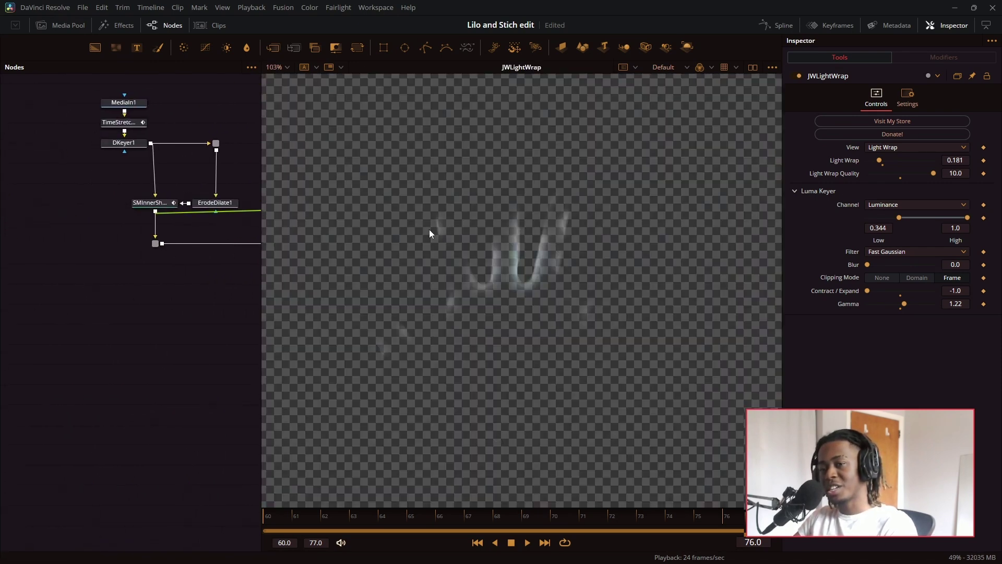
pyautogui.moveTo(429, 230); pyautogui.dragTo(5, 216)
pyautogui.moveTo(63, 266); pyautogui.dragTo(138, 296)
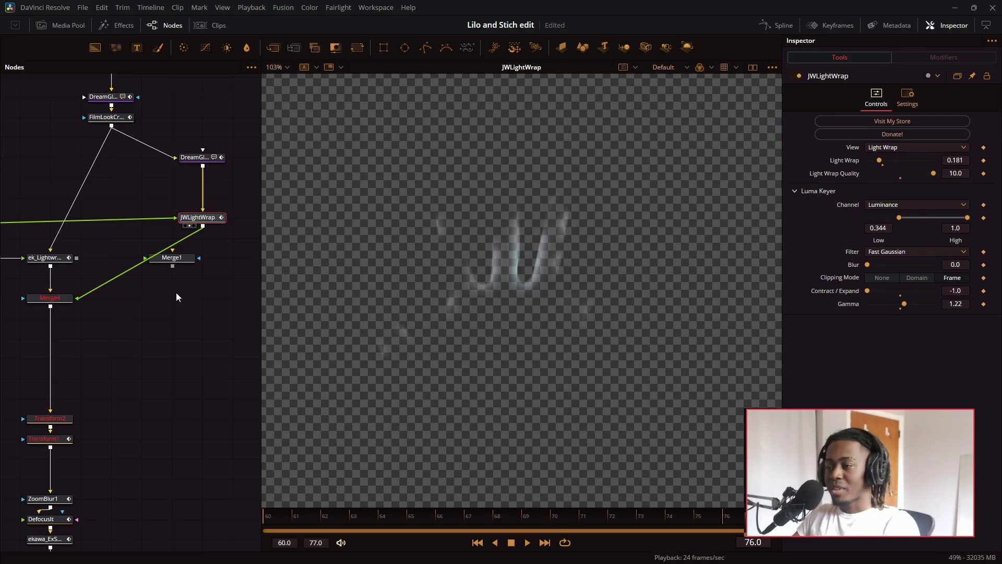
# Step: View the hand composite through Merge4, the transforms, ZoomBlur1 and the ekawa_ExShake_21 shake
pyautogui.moveTo(50, 297); pyautogui.dragTo(417, 255)
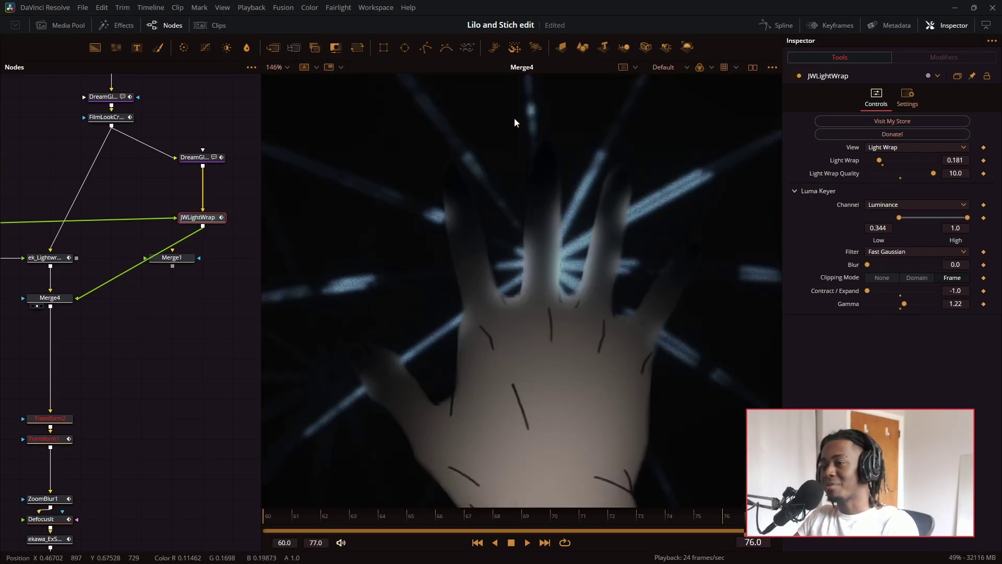
pyautogui.moveTo(418, 101); pyautogui.dragTo(764, 495)
pyautogui.scroll(-3, 49, 345)
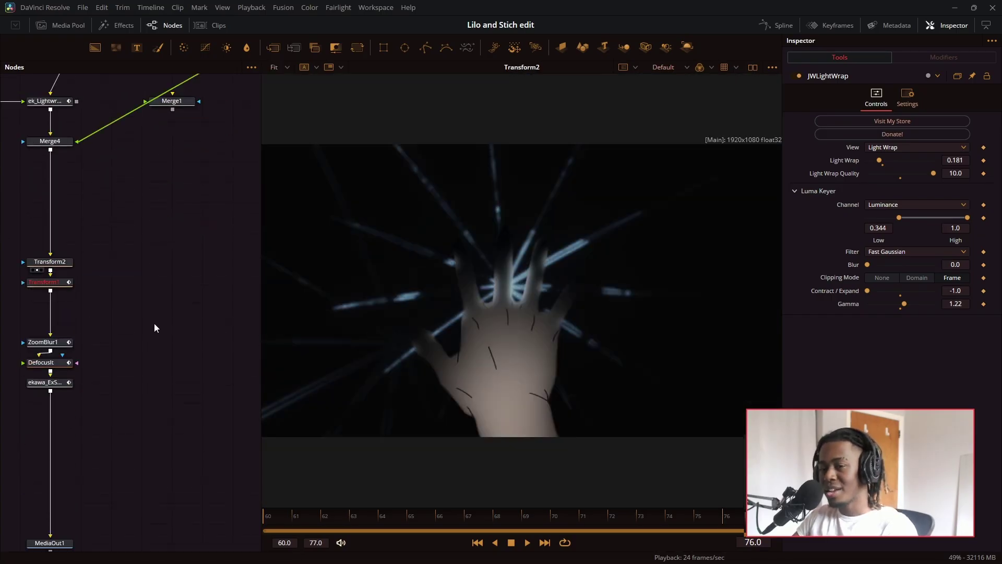
pyautogui.moveTo(49, 290); pyautogui.dragTo(529, 267)
pyautogui.moveTo(150, 333); pyautogui.dragTo(198, 337)
pyautogui.moveTo(91, 346); pyautogui.dragTo(624, 318)
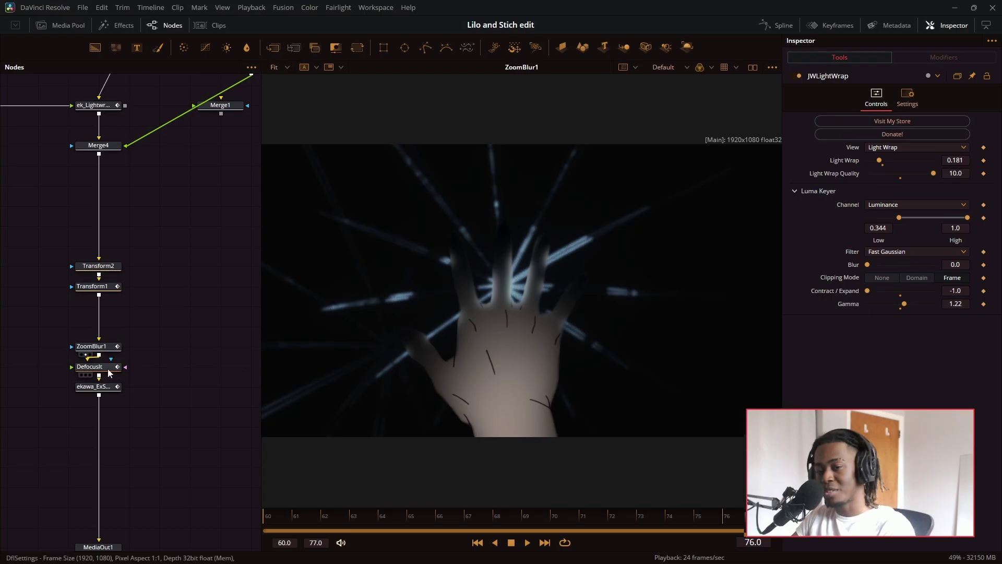
pyautogui.moveTo(93, 386); pyautogui.dragTo(645, 406)
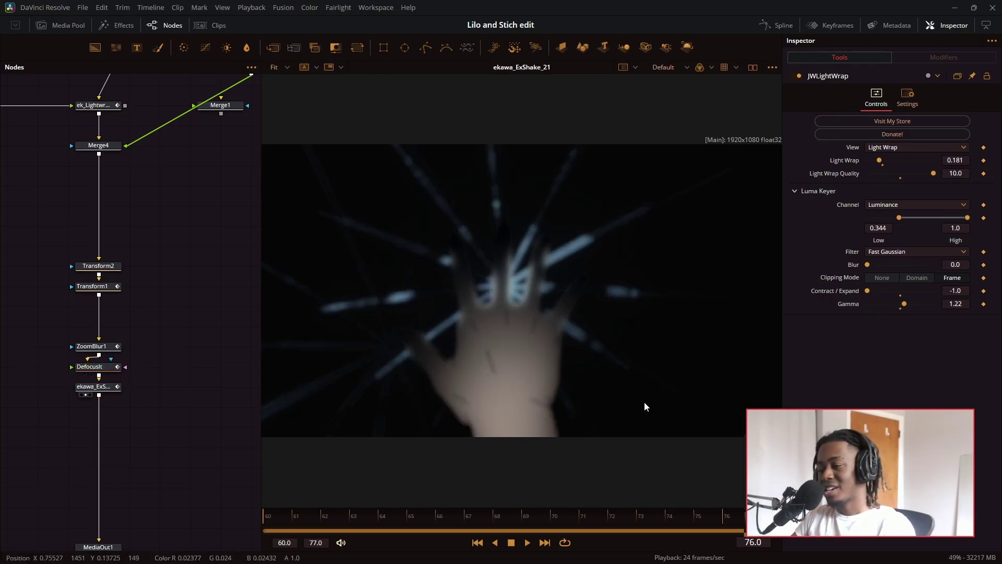
pyautogui.click(192, 491)
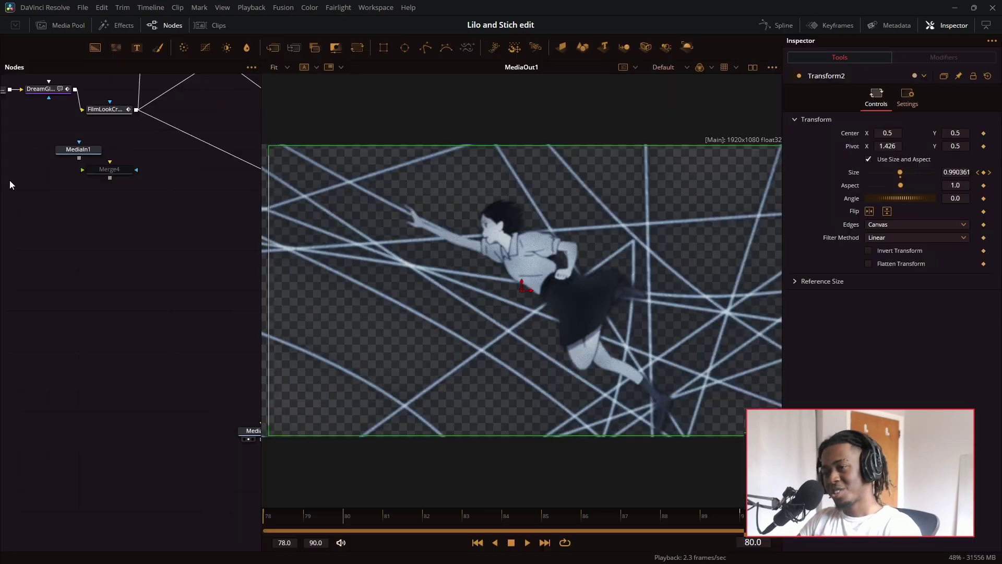
# Step: View the flying girl's footage at TimeStretcher1_1 and its keyed result at DKeyer1
pyautogui.scroll(4, 10, 181)
pyautogui.moveTo(226, 114); pyautogui.dragTo(60, 253)
pyautogui.scroll(-1, 173, 176)
pyautogui.press('1')
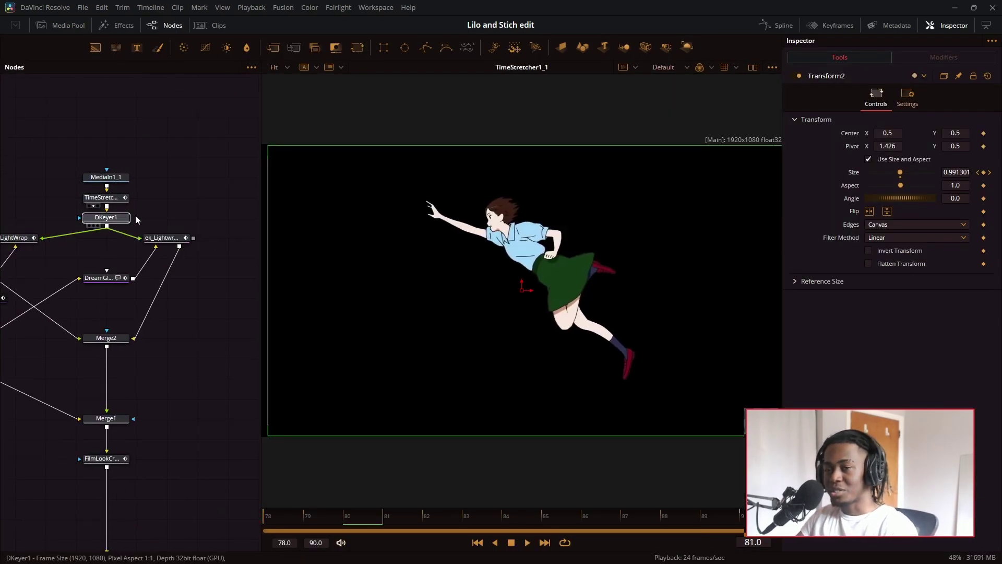
pyautogui.press('1')
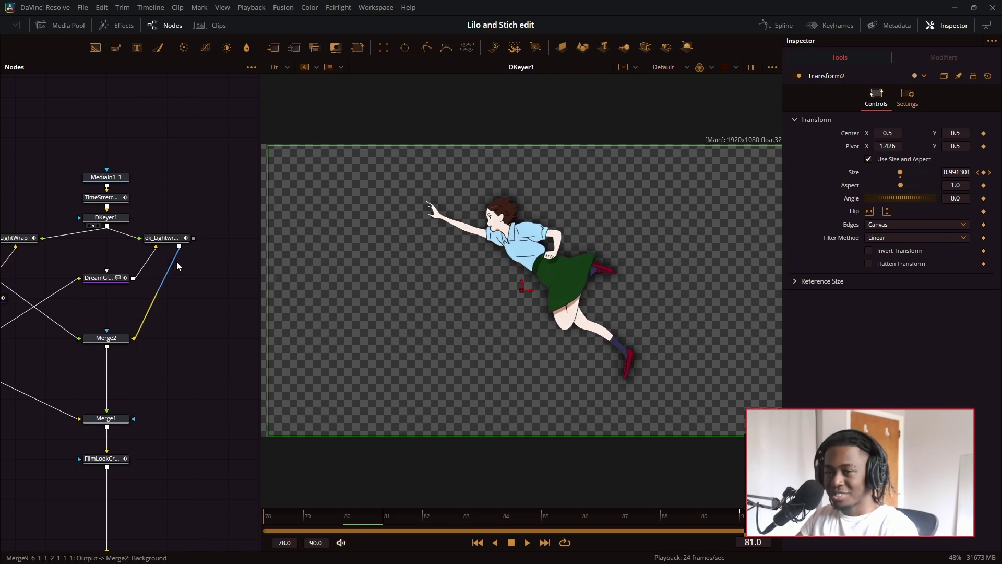
# Step: View the girl's light wrap in ek_LightwrapEX1_1 and its composite in Merge2
pyautogui.click(155, 246)
pyautogui.moveTo(63, 300); pyautogui.dragTo(134, 311)
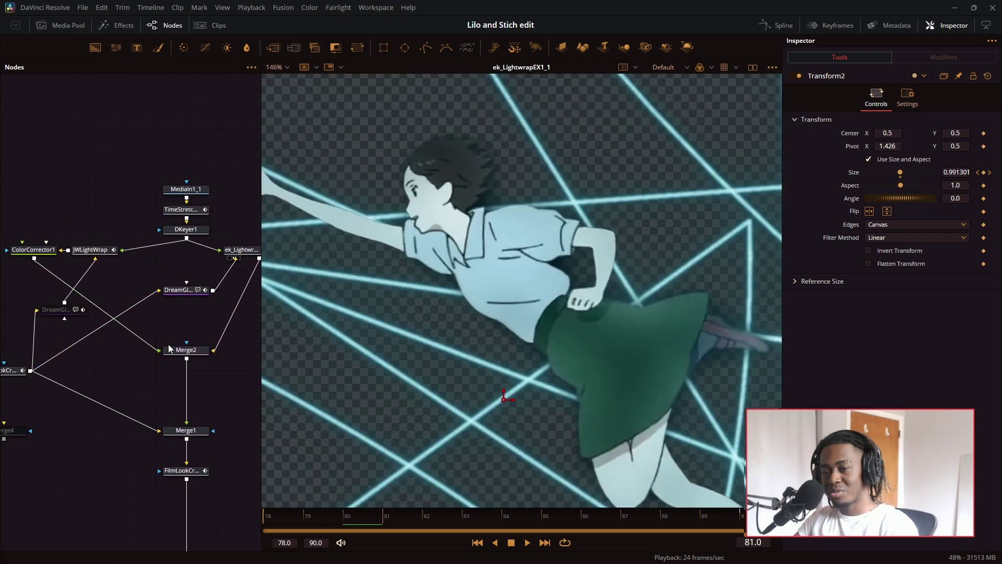
pyautogui.moveTo(170, 348); pyautogui.dragTo(697, 371)
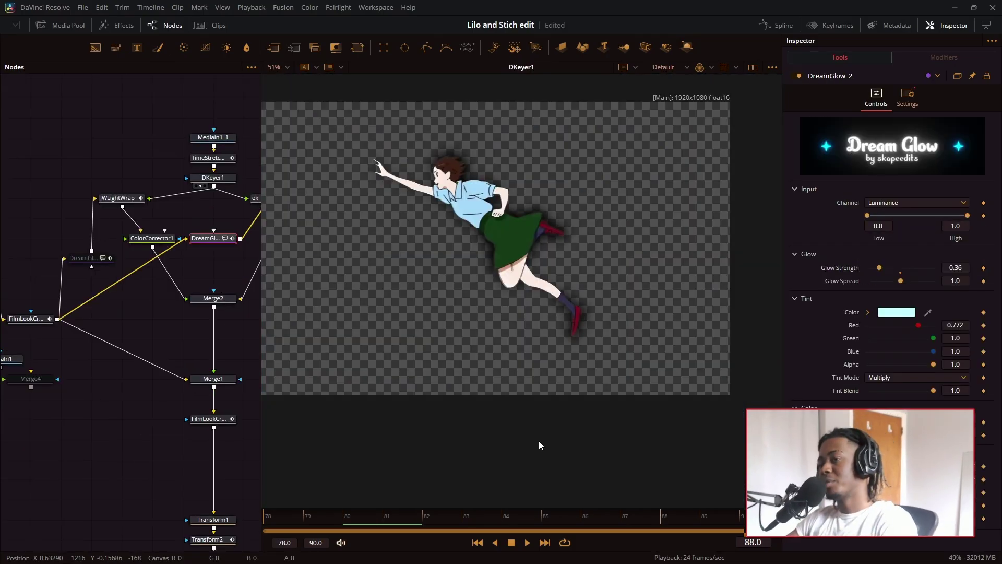
# Step: Inspect the girl shot's vJSONGenerateSphere1 settings and view the glowing line grid at DreamGlow2
pyautogui.moveTo(201, 253); pyautogui.dragTo(281, 211)
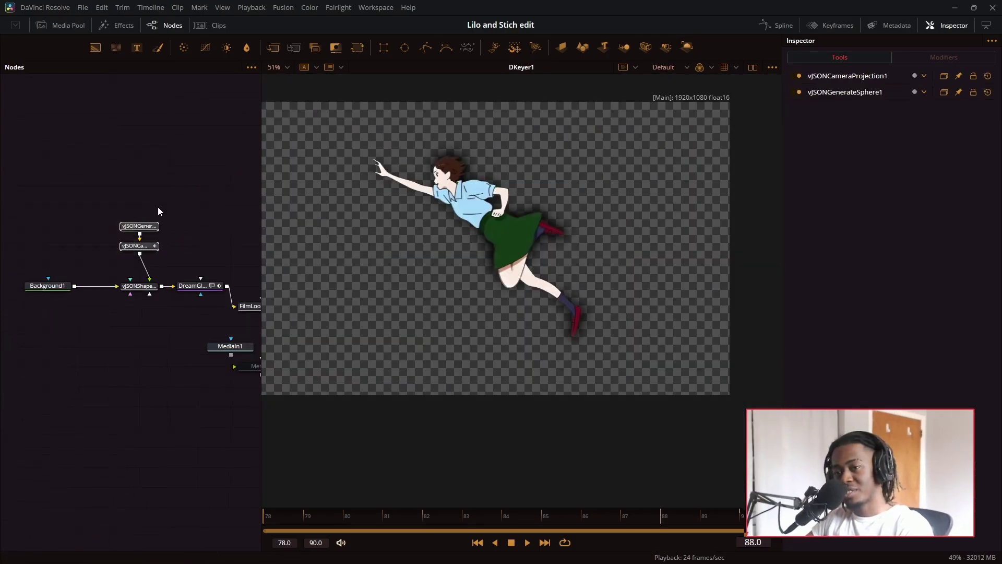
pyautogui.click(148, 225)
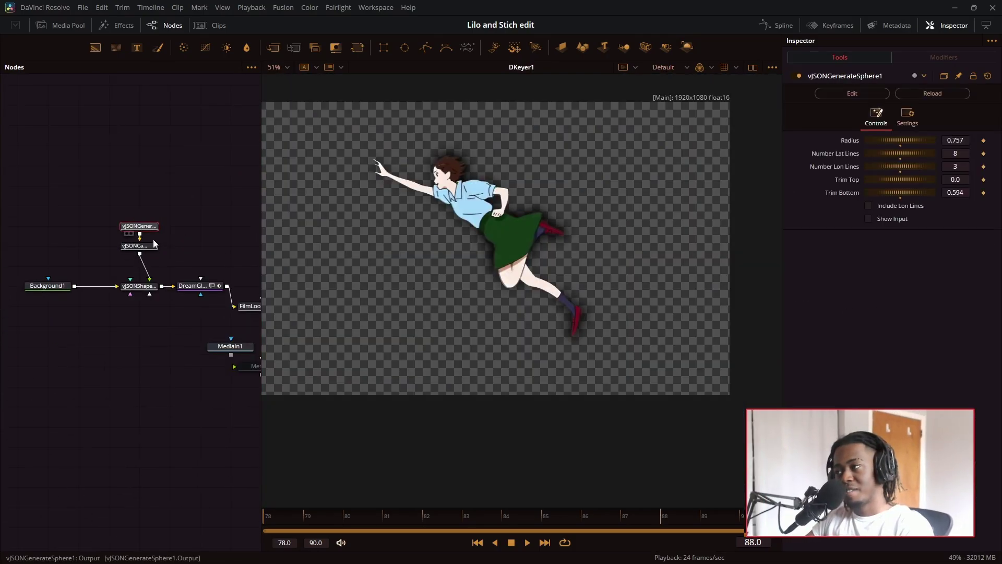
pyautogui.click(187, 293)
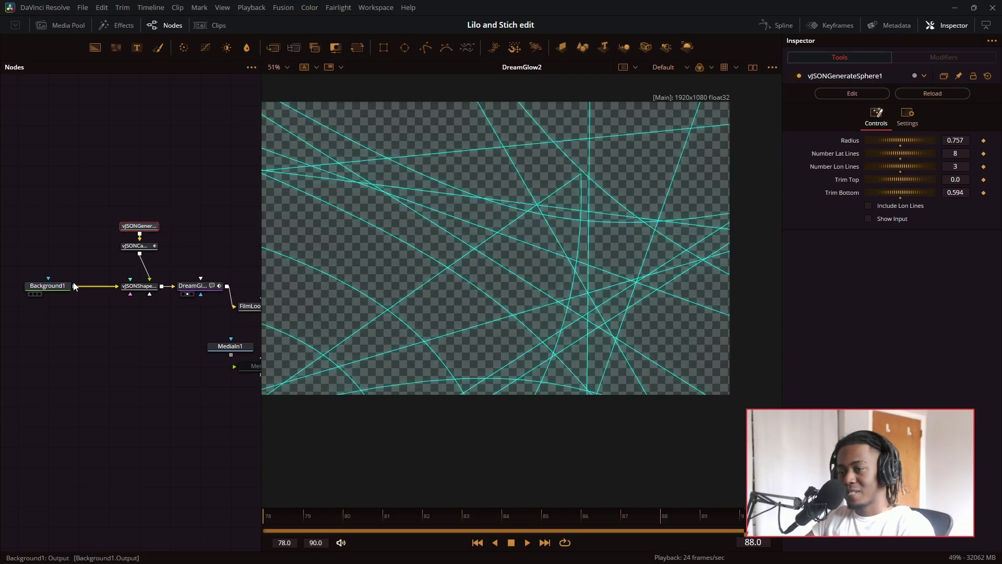
# Step: Scrub through the line animation to review vJSONCameraProjection1, and inspect FilmLookCreator1's grade feeding the girl's glow and light wrap
pyautogui.moveTo(76, 287); pyautogui.dragTo(2, 249)
pyautogui.click(65, 207)
pyautogui.moveTo(267, 514); pyautogui.dragTo(746, 514)
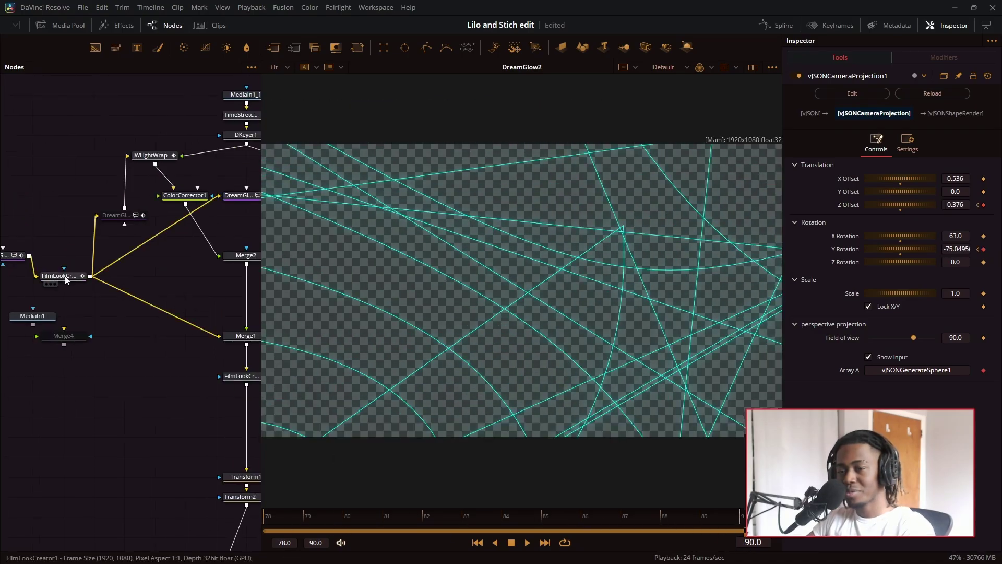
pyautogui.click(65, 280)
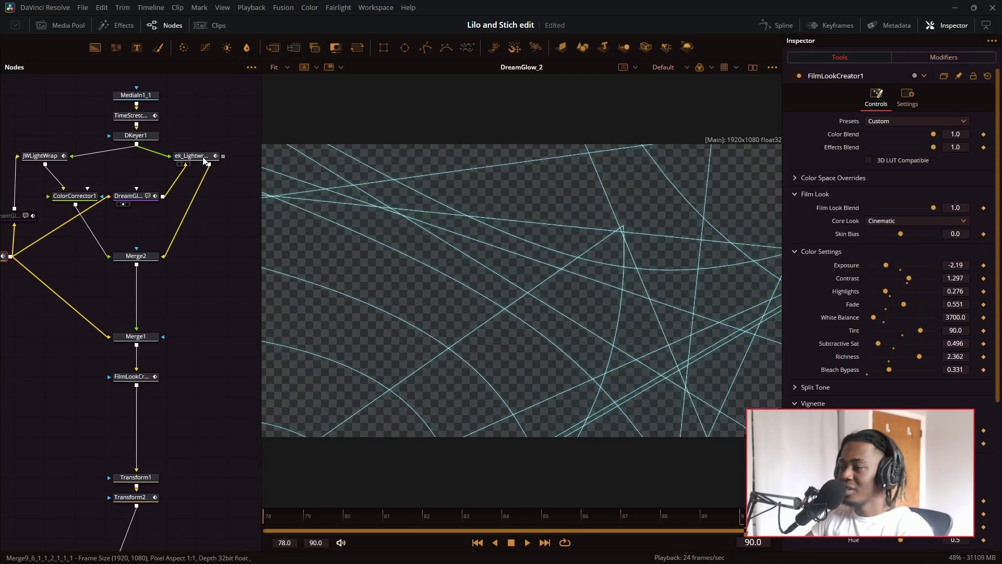
pyautogui.click(181, 164)
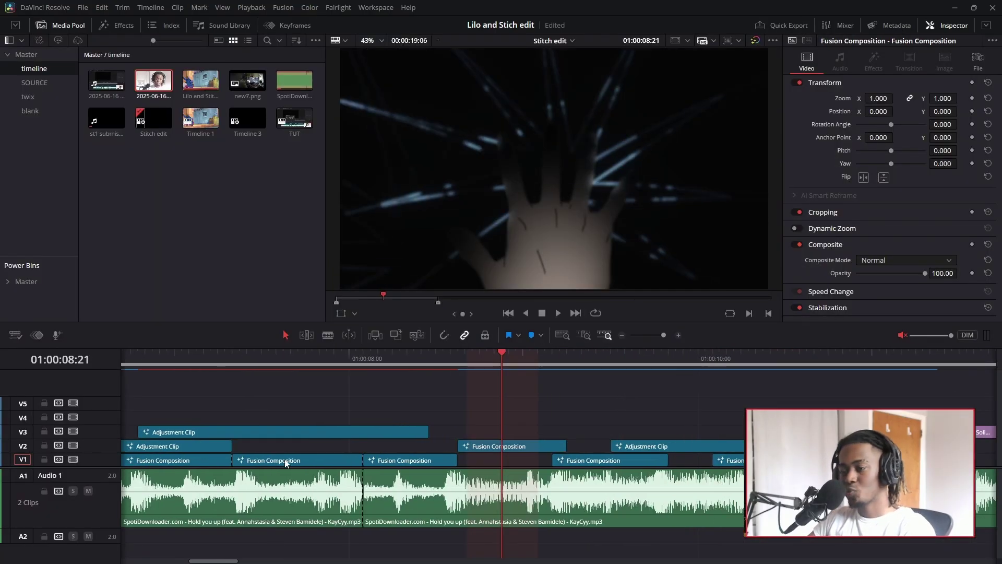
# Step: Open the earlier hand composition and review vJSONGenerateSphere1's Trim Top and Trim Bottom animation at frame 67
pyautogui.hotkey('shift', '5')
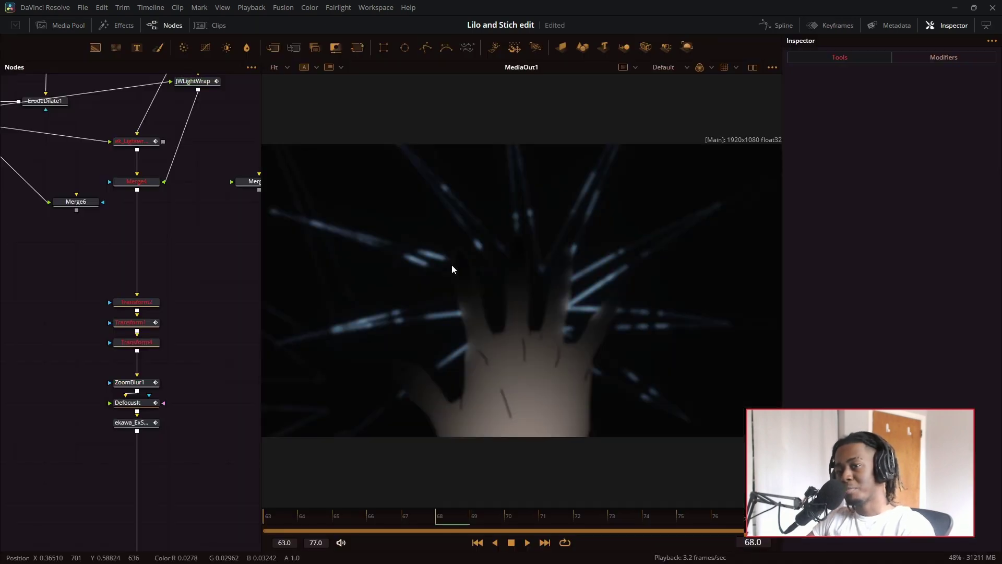
pyautogui.moveTo(14, 252); pyautogui.dragTo(113, 439)
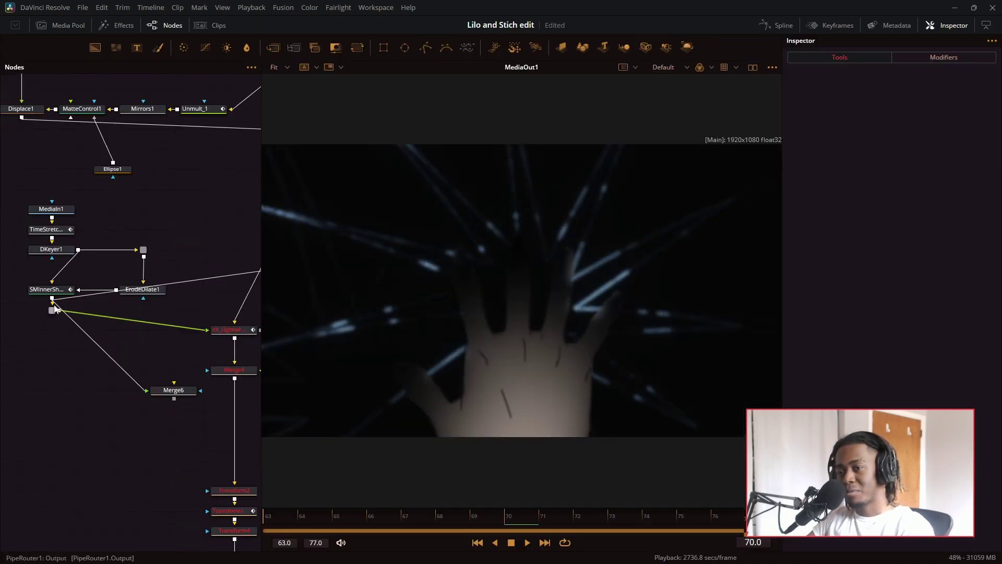
pyautogui.moveTo(53, 307); pyautogui.dragTo(6, 547)
pyautogui.click(240, 190)
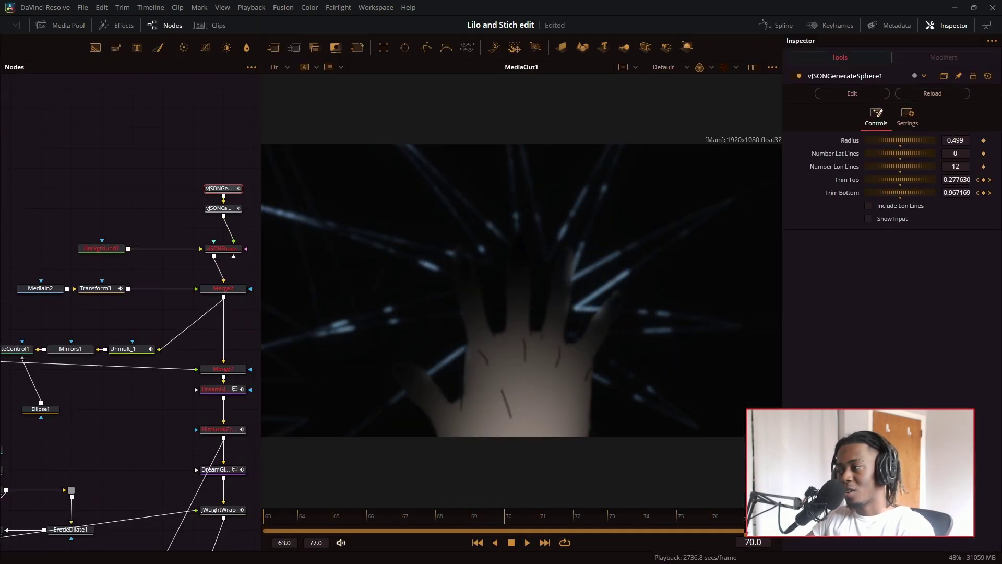
pyautogui.click(415, 514)
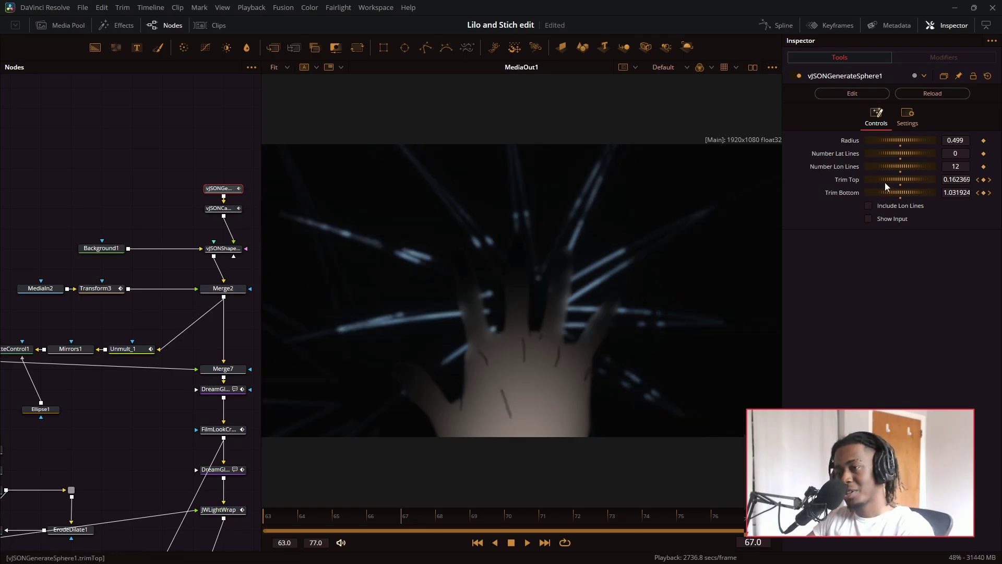
pyautogui.moveTo(885, 182)
pyautogui.mouseDown()
pyautogui.moveTo(901, 183)
pyautogui.moveTo(880, 183)
pyautogui.moveTo(888, 182)
pyautogui.mouseUp()
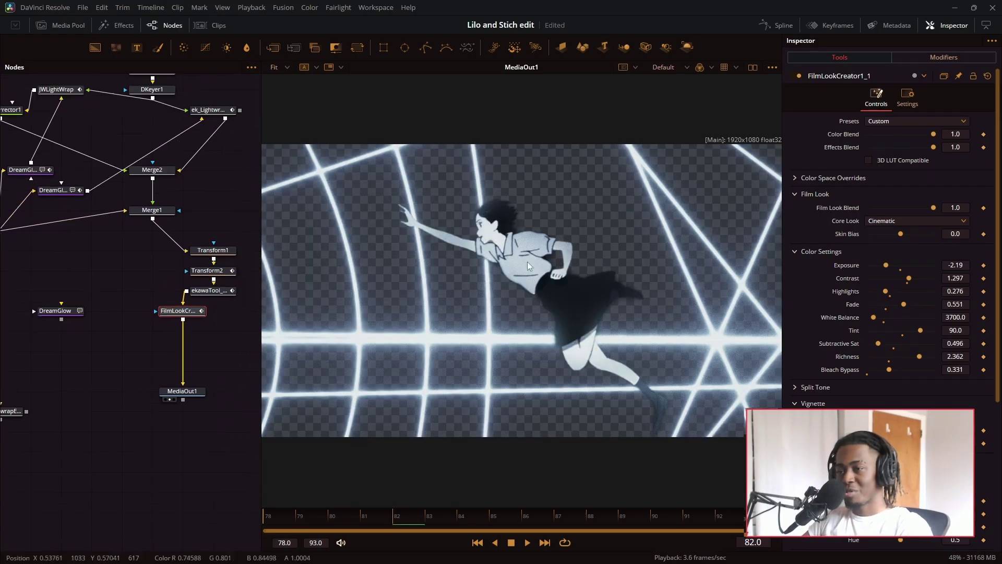
# Step: In the grid composition, move the MediaIn1, TimeStretcher1 and DKeyer1 nodes together and place ek_LightwrapEX1_1 directly below them
pyautogui.moveTo(485, 249); pyautogui.dragTo(363, 186)
pyautogui.moveTo(129, 369); pyautogui.dragTo(99, 551)
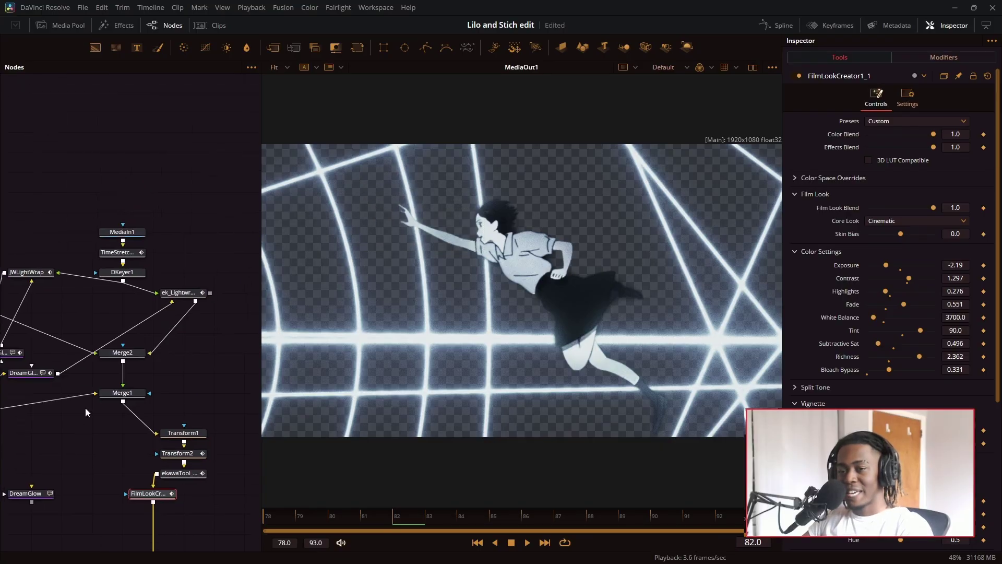
pyautogui.moveTo(201, 168); pyautogui.dragTo(121, 311)
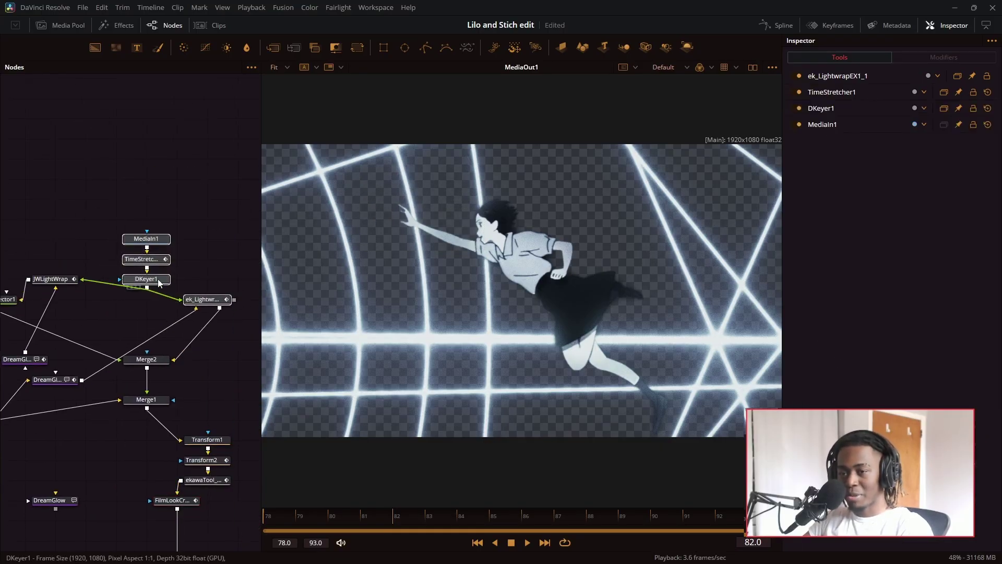
pyautogui.moveTo(158, 279); pyautogui.dragTo(128, 239)
pyautogui.click(224, 335)
pyautogui.moveTo(180, 261); pyautogui.dragTo(119, 281)
pyautogui.moveTo(284, 396); pyautogui.dragTo(297, 394)
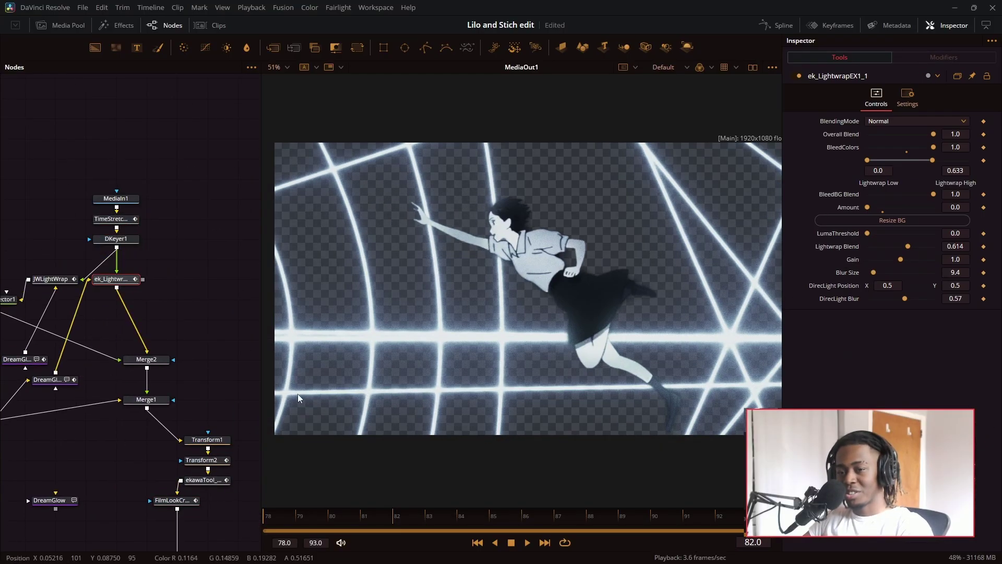
# Step: Inspect the DreamGlow_2 node that feeds the girl's light wrap
pyautogui.hscroll(-3, 164, 381)
pyautogui.click(153, 372)
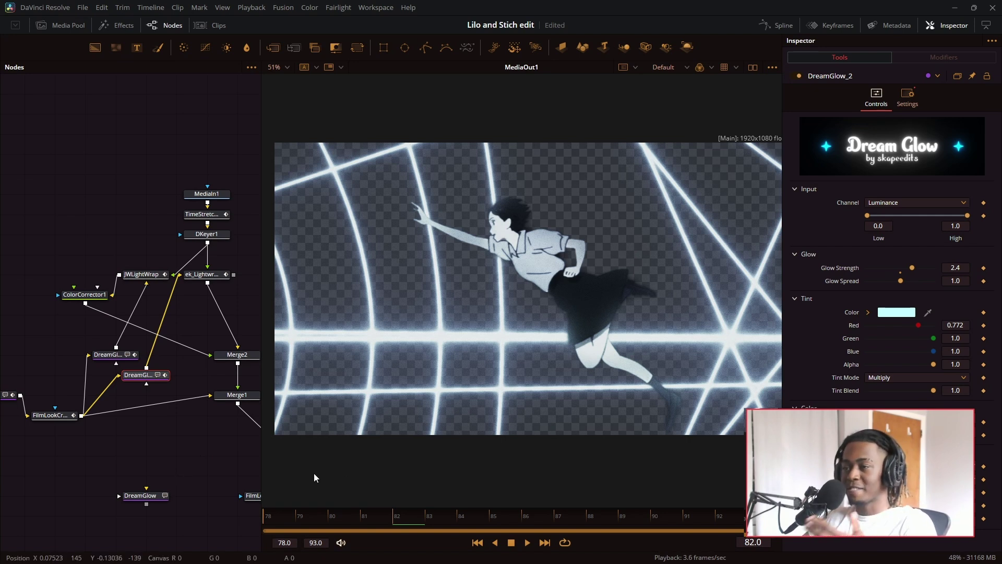
pyautogui.click(143, 475)
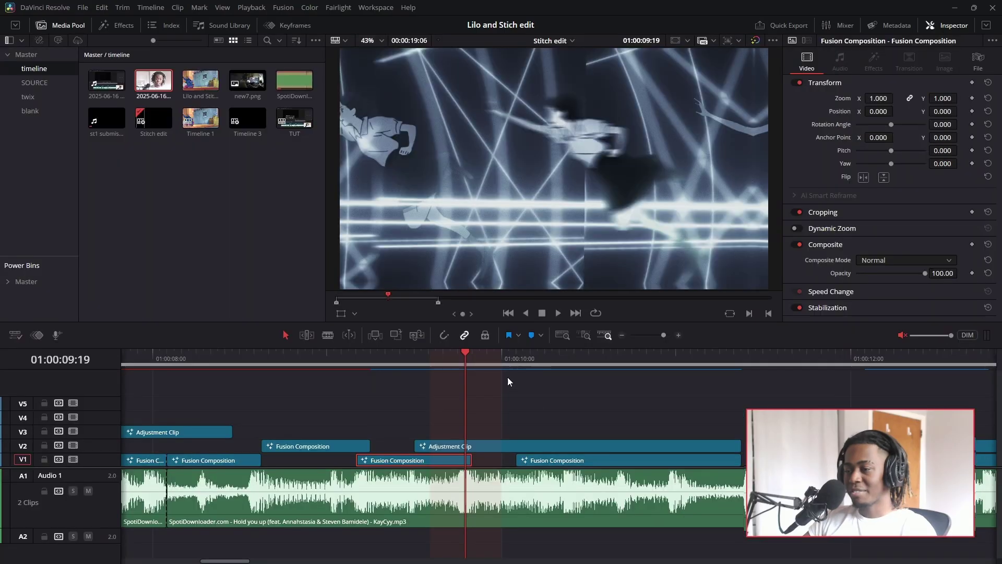
# Step: Go to the "Far Away" text composition and move the DropShadow1 node next to Text1
pyautogui.moveTo(514, 359); pyautogui.dragTo(624, 370)
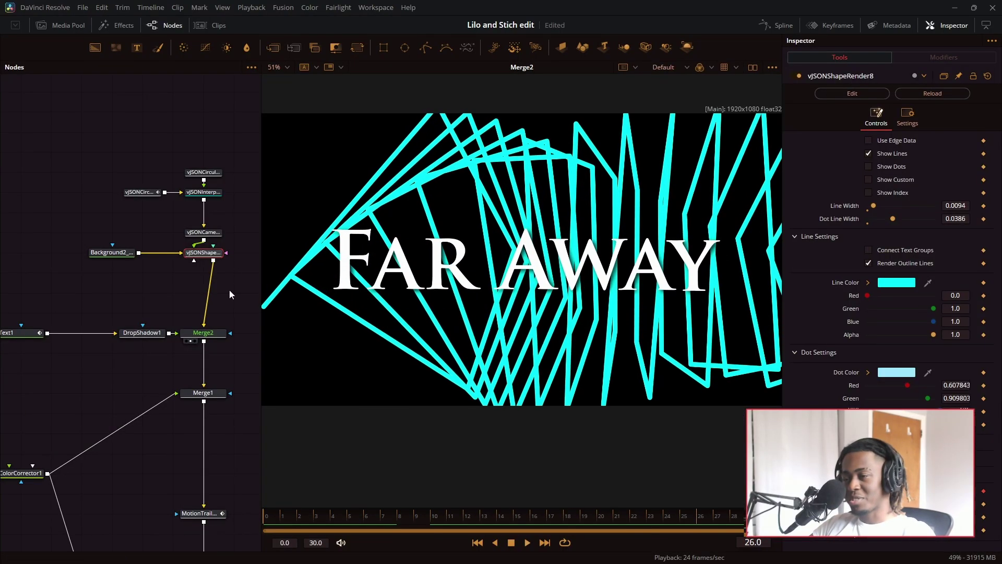
pyautogui.moveTo(122, 334); pyautogui.dragTo(60, 334)
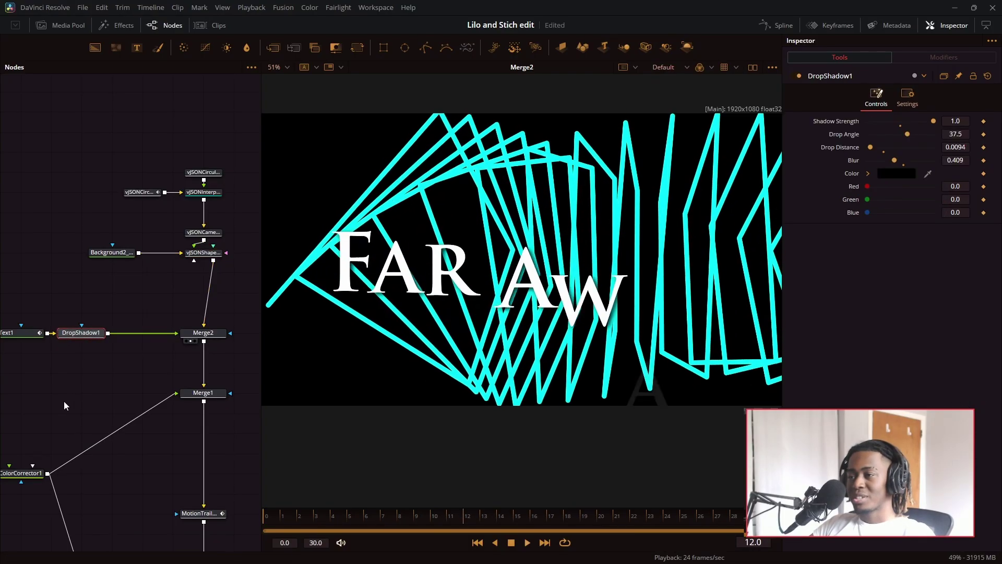
pyautogui.moveTo(15, 416); pyautogui.dragTo(161, 331)
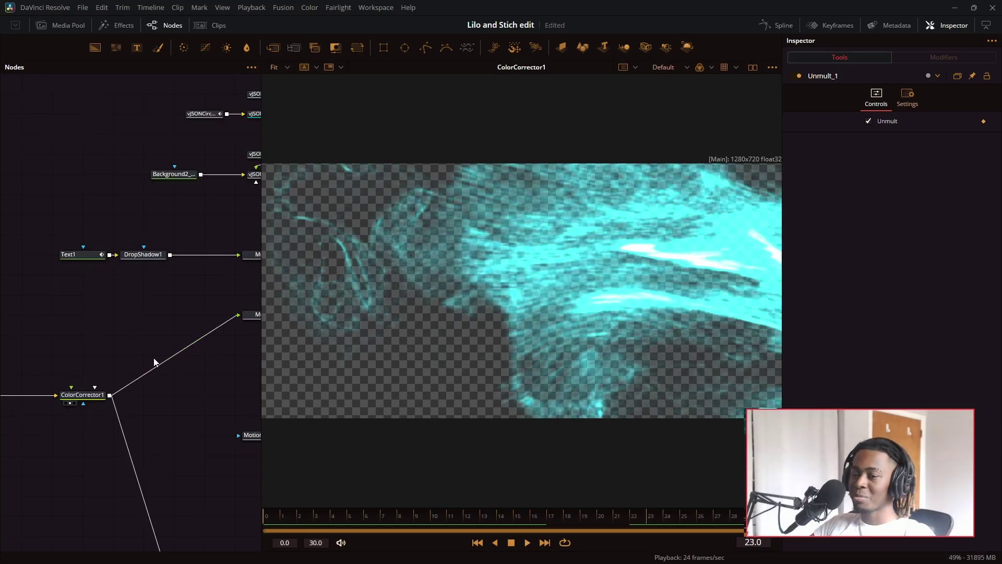
# Step: Preview the MotionTrails1 and BrightnessContrast1 outputs in the "Far Away" text composition
pyautogui.moveTo(189, 365); pyautogui.dragTo(67, 324)
pyautogui.scroll(-2, 141, 363)
pyautogui.click(126, 370)
pyautogui.scroll(-4, 159, 359)
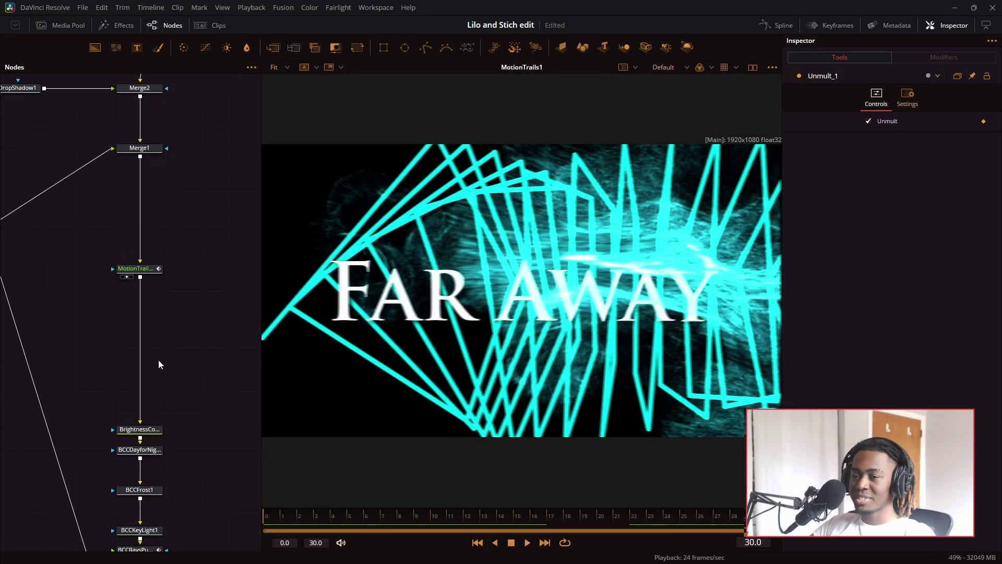
pyautogui.click(149, 397)
pyautogui.scroll(-5, 154, 261)
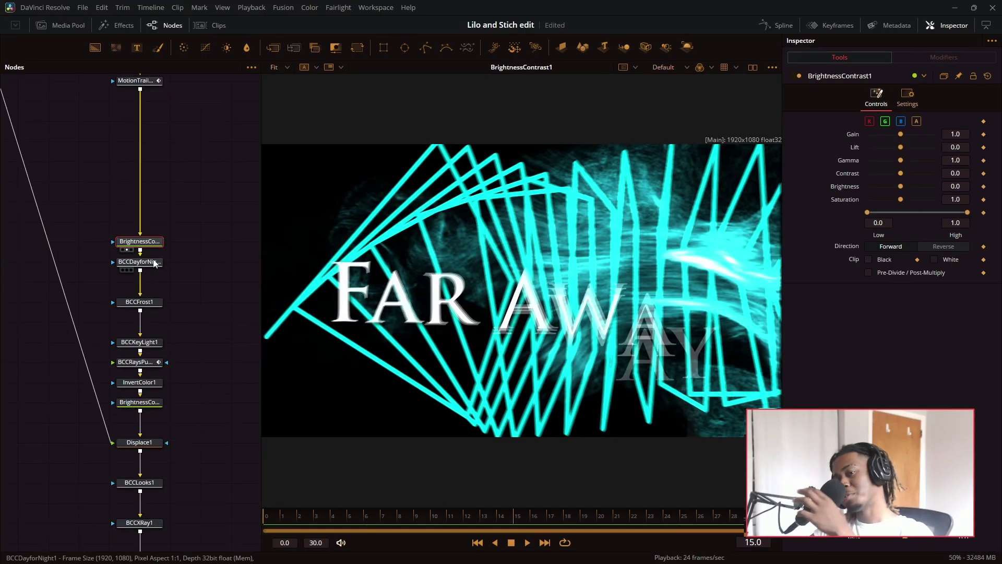
# Step: Move BCCDayforNight1 down towards BCCFrost1 and preview the effects chain from there through BCCKeyLight1, BCCRaysPuffy1 and InvertColor1
pyautogui.moveTo(155, 263); pyautogui.dragTo(155, 283)
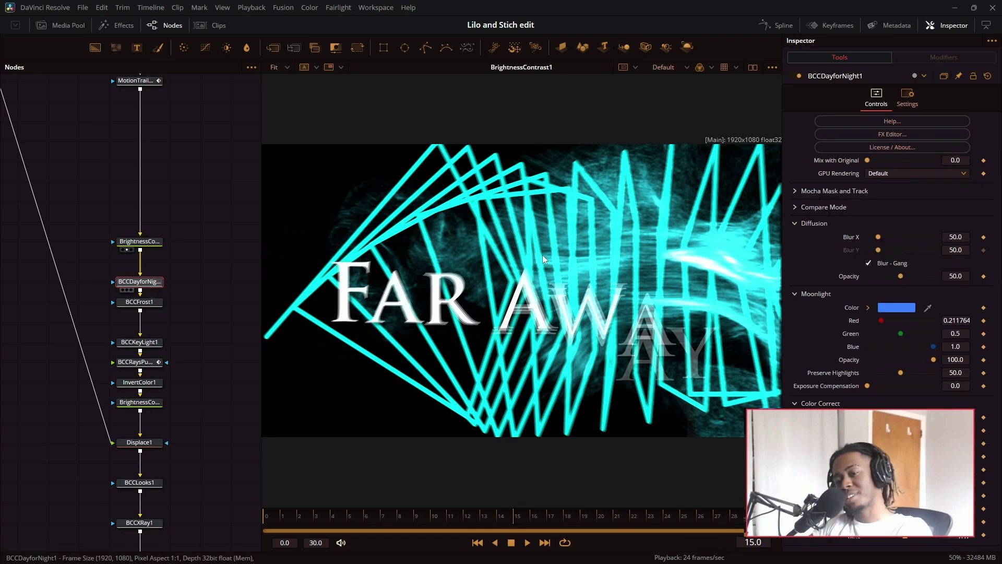
pyautogui.press('1')
pyautogui.click(127, 310)
pyautogui.click(127, 350)
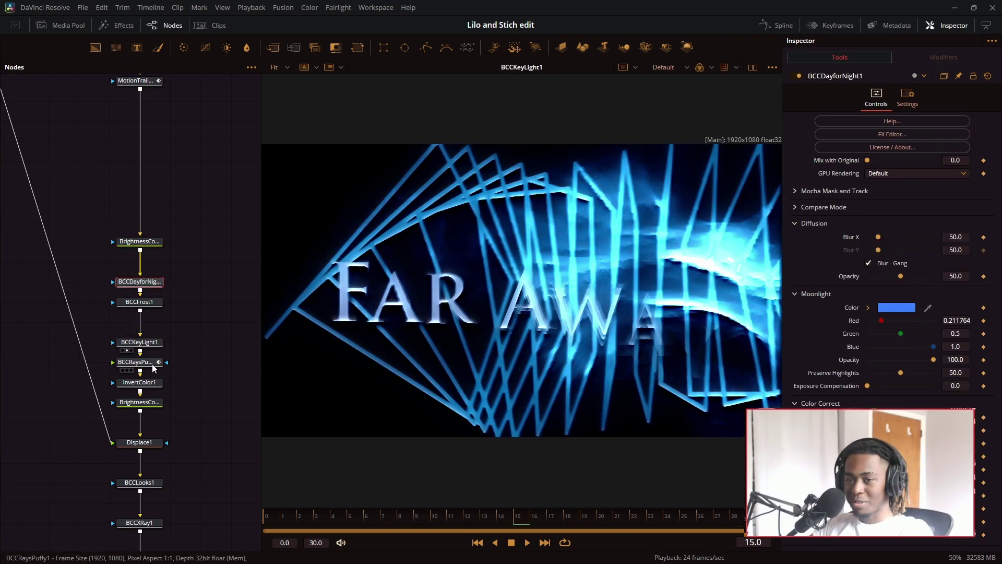
pyautogui.click(127, 370)
pyautogui.click(136, 363)
pyautogui.click(126, 390)
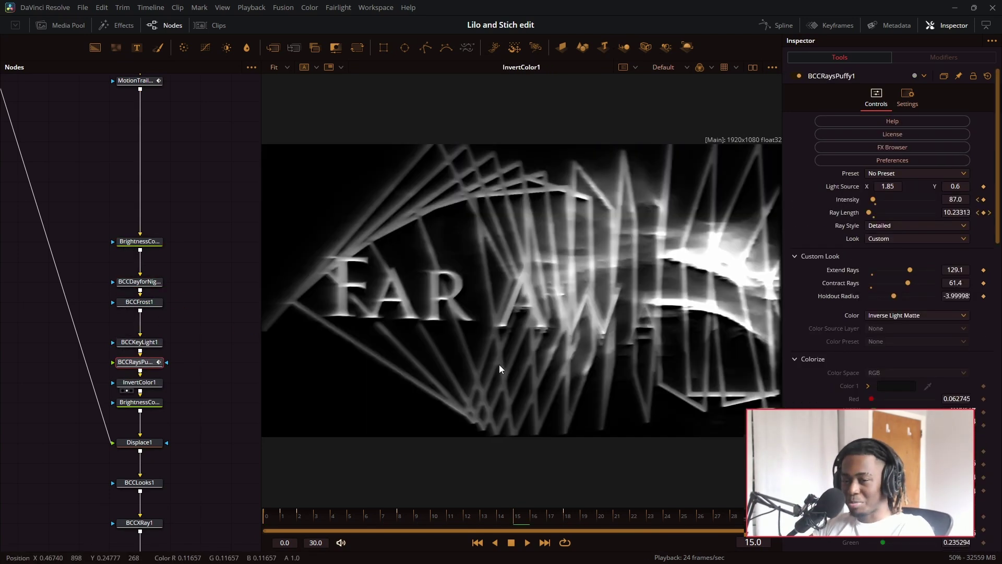
# Step: Inspect BrightnessContrast2 and preview the ColorCorrector1 branch that feeds Displace1
pyautogui.click(140, 402)
pyautogui.scroll(-2, 139, 402)
pyautogui.press('1')
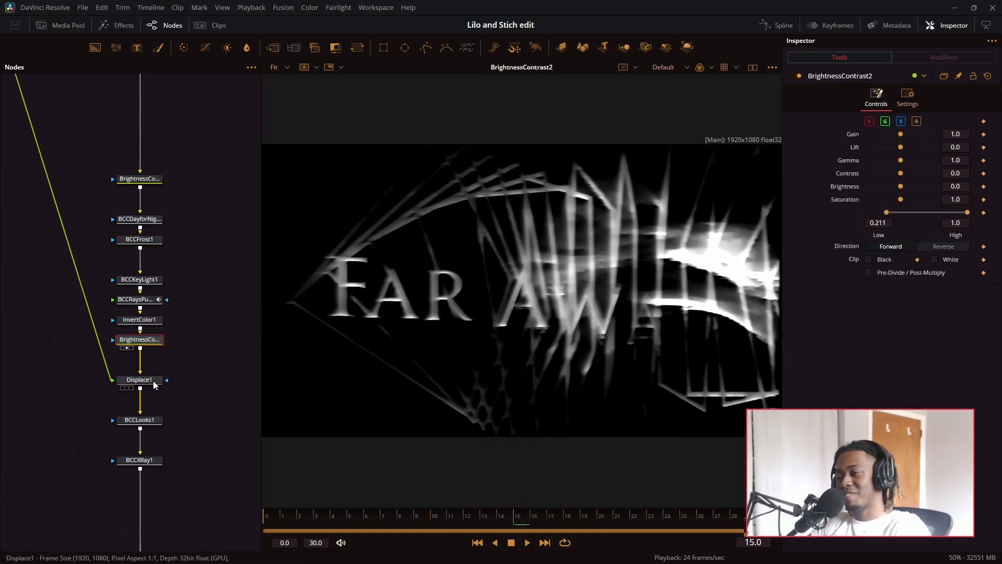
pyautogui.moveTo(154, 382); pyautogui.dragTo(619, 345)
pyautogui.scroll(5, 7, 240)
pyautogui.moveTo(7, 239); pyautogui.dragTo(200, 192)
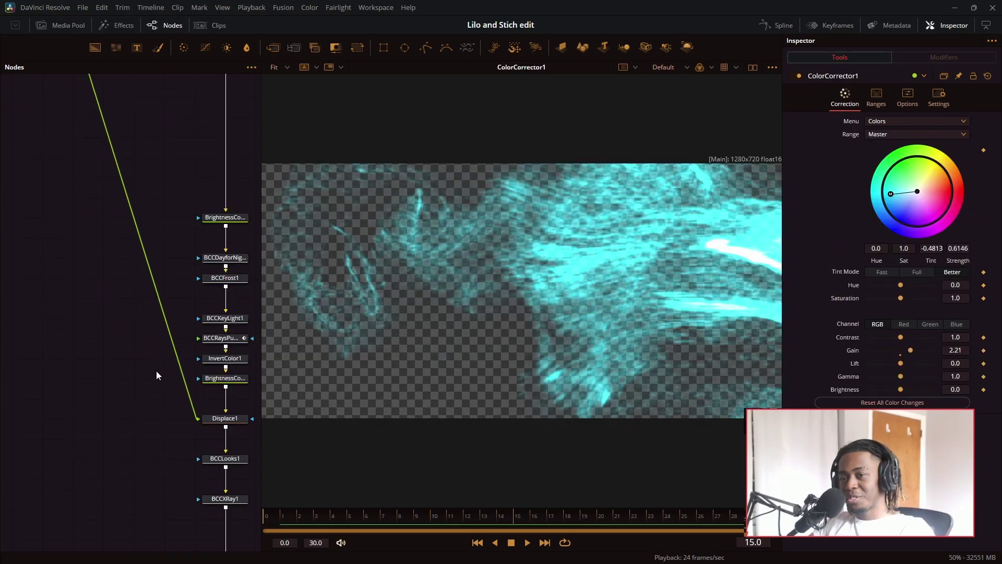
# Step: Preview the Displace1, BCCLooks1 and BCCXRay1 outputs one after another
pyautogui.moveTo(223, 420); pyautogui.dragTo(695, 336)
pyautogui.moveTo(754, 262); pyautogui.dragTo(514, 467)
pyautogui.click(168, 436)
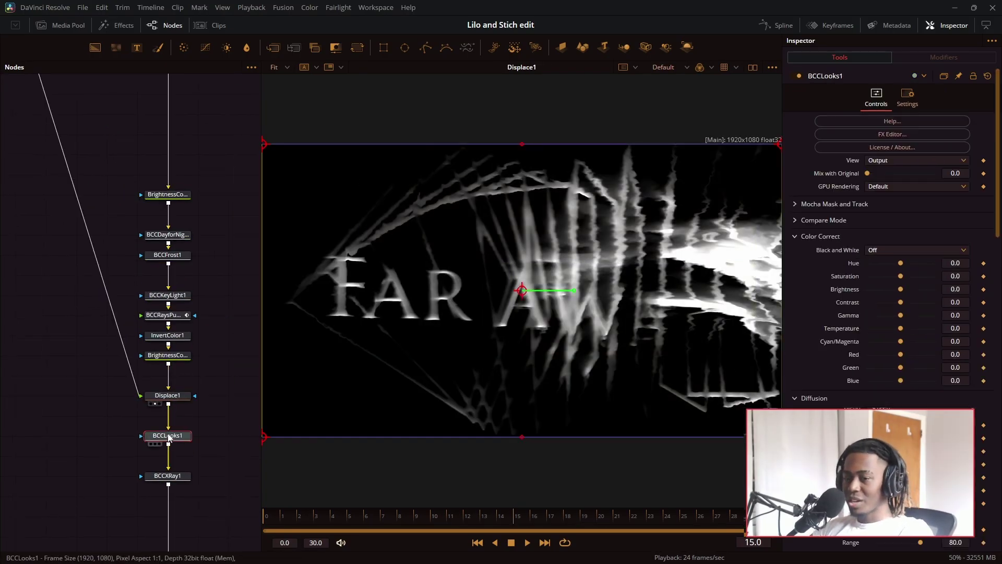
pyautogui.moveTo(168, 437); pyautogui.dragTo(506, 360)
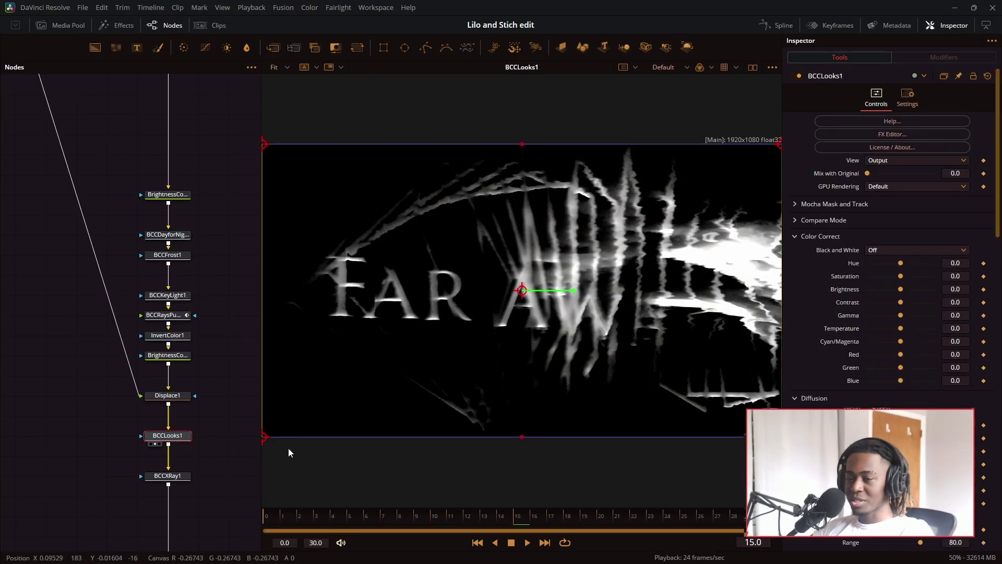
pyautogui.moveTo(179, 477); pyautogui.dragTo(473, 343)
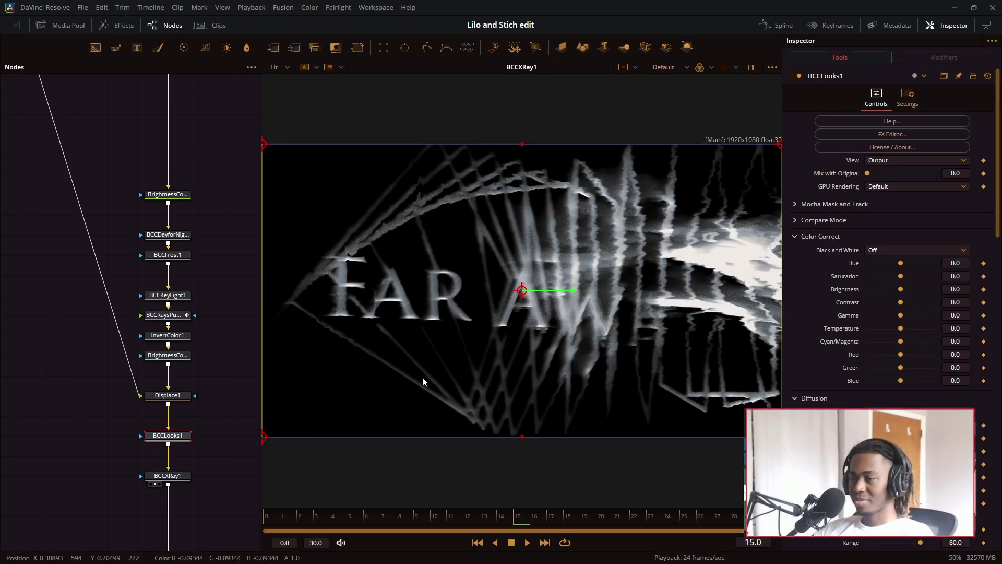
# Step: Return to the edit timeline and open the Fusion composition of the girl's face at 01:00:12:08
pyautogui.hotkey('shift', '4')
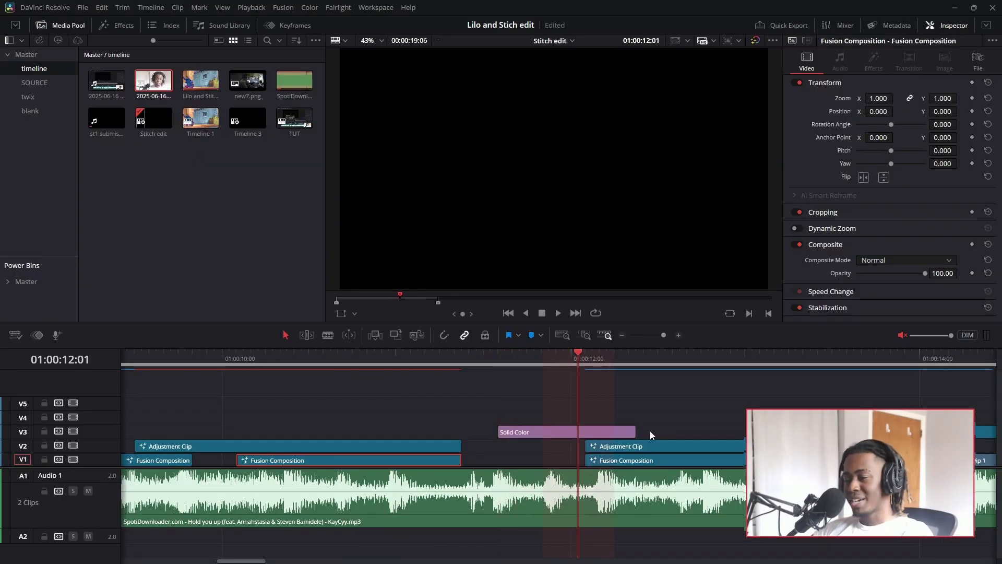
pyautogui.moveTo(645, 423); pyautogui.dragTo(533, 417)
pyautogui.click(628, 358)
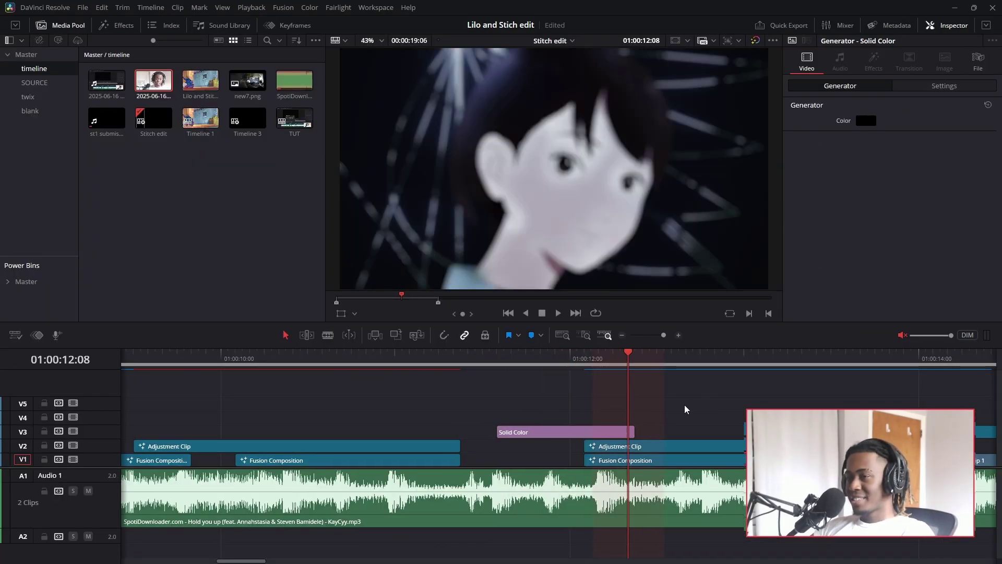
pyautogui.moveTo(684, 407); pyautogui.dragTo(525, 454)
pyautogui.click(525, 458)
pyautogui.hotkey('shift', '4')
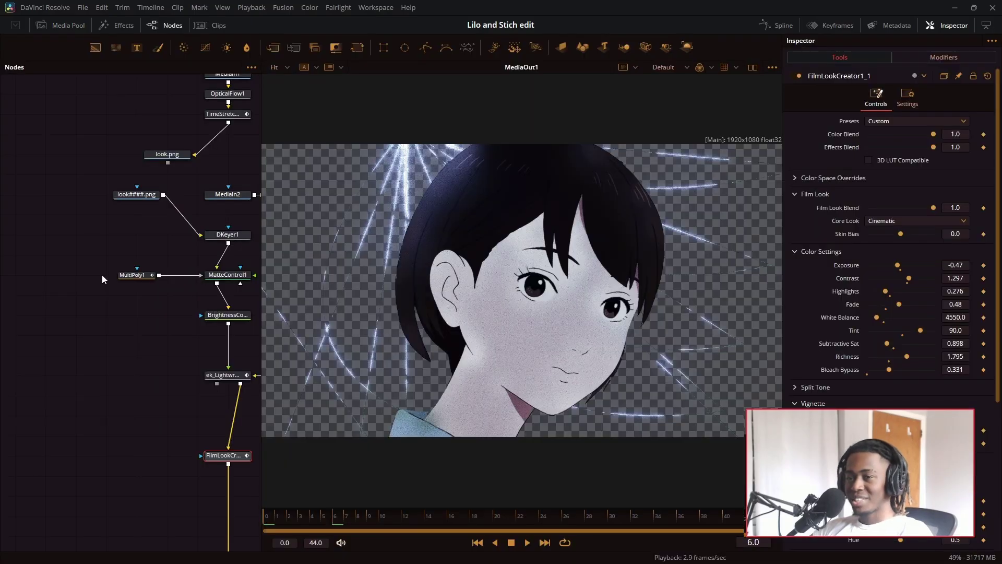
# Step: Inspect the vJSON sphere, camera projection and MediaIn2 nodes, and preview the line grid at Merge1 and Unmult_1
pyautogui.click(134, 271)
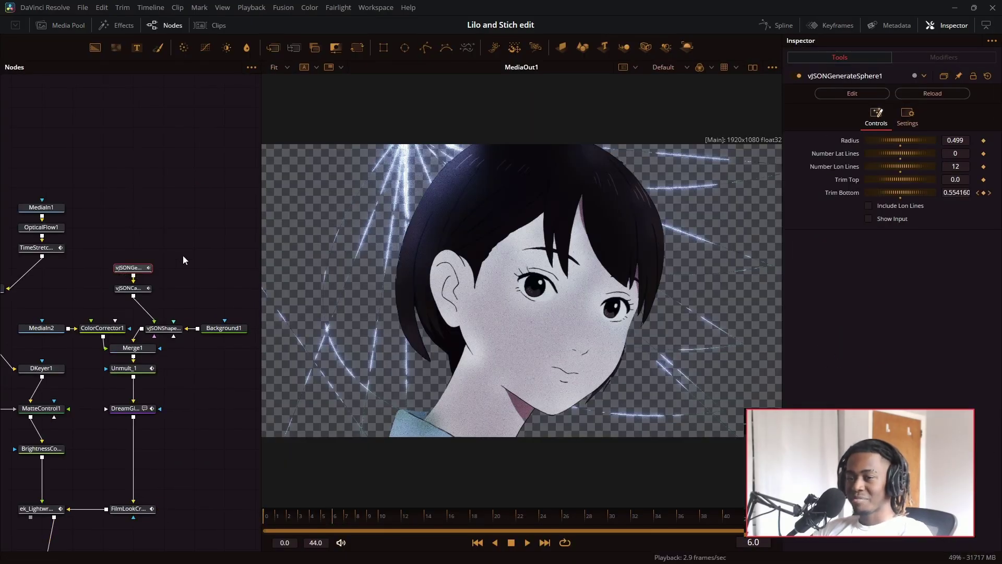
pyautogui.moveTo(153, 274); pyautogui.dragTo(143, 293)
pyautogui.moveTo(132, 348); pyautogui.dragTo(480, 387)
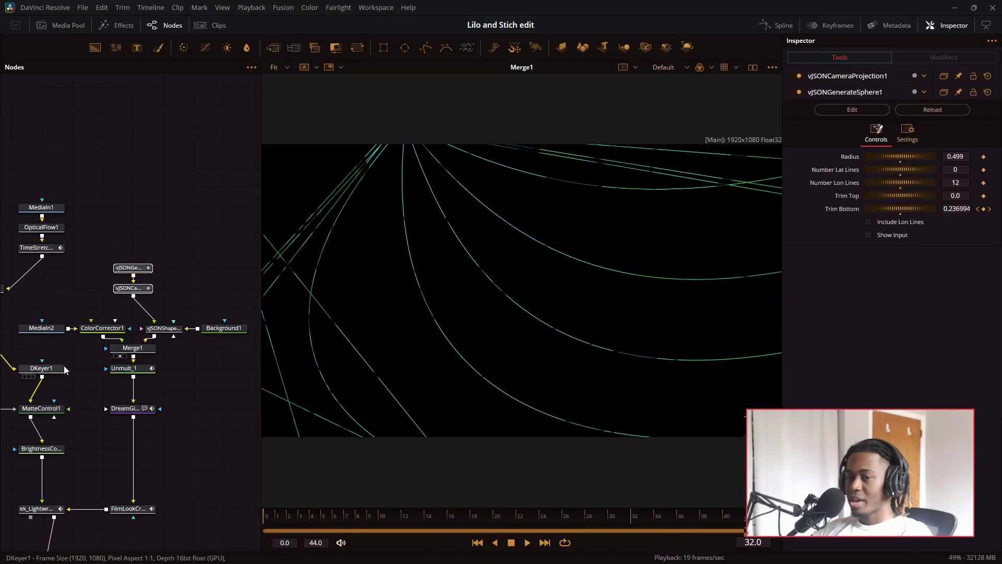
pyautogui.click(50, 327)
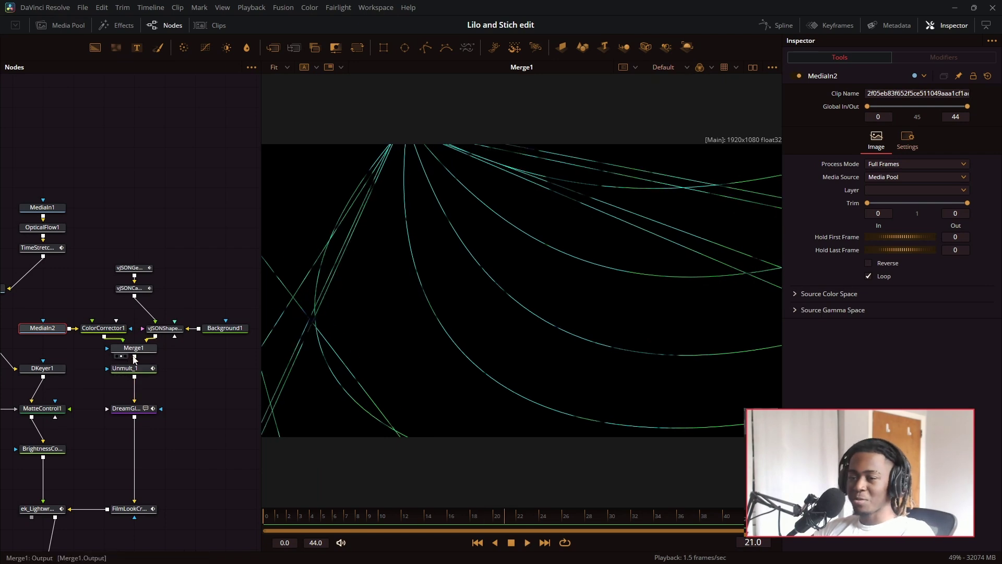
pyautogui.press('1')
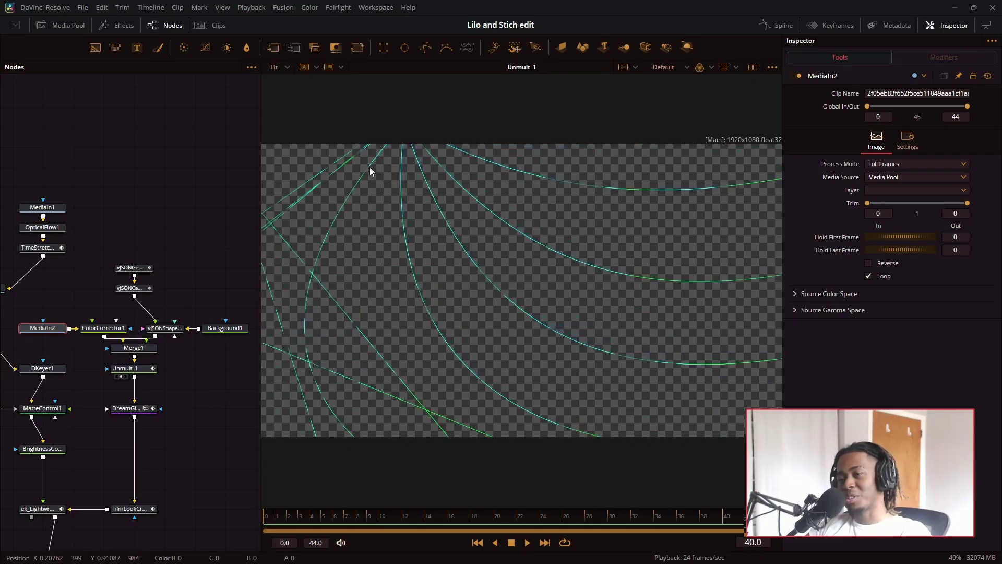
pyautogui.scroll(-2, 89, 394)
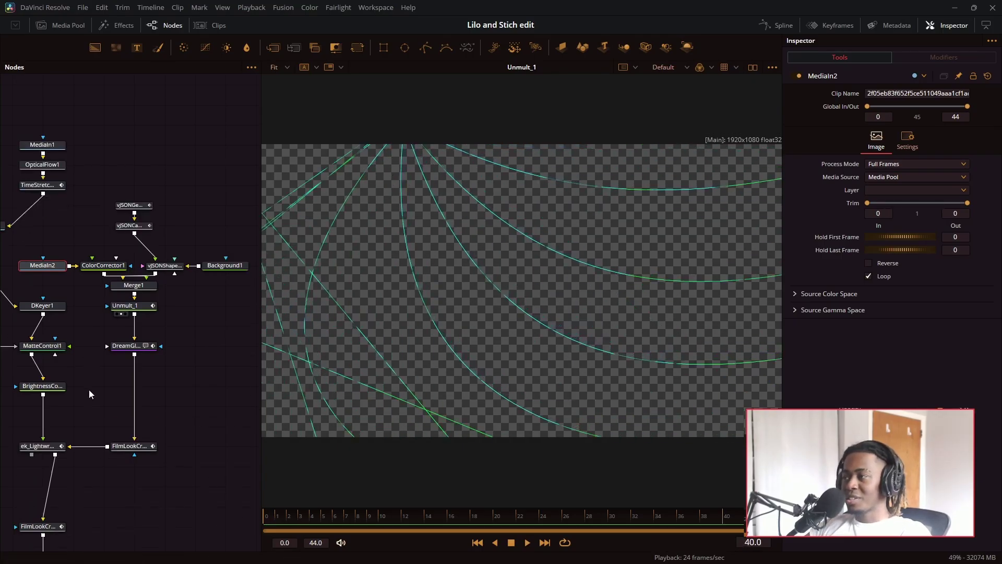
# Step: Inspect DreamGlow2's settings and preview the DreamGlow2, FilmLookCreator1 and ek_LightwrapEX1_1 outputs
pyautogui.click(130, 345)
pyautogui.press('1')
pyautogui.scroll(-1, 131, 344)
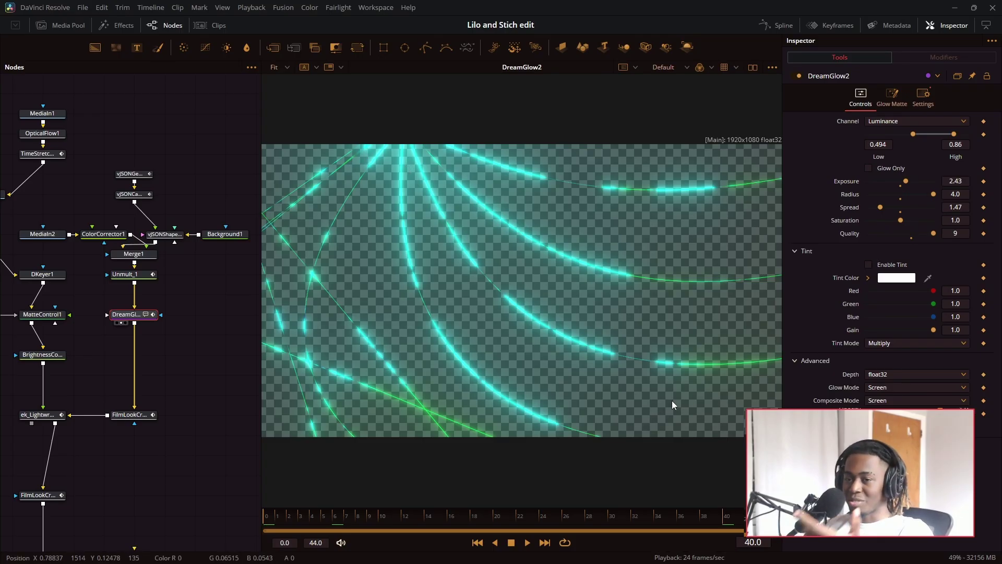
pyautogui.click(121, 422)
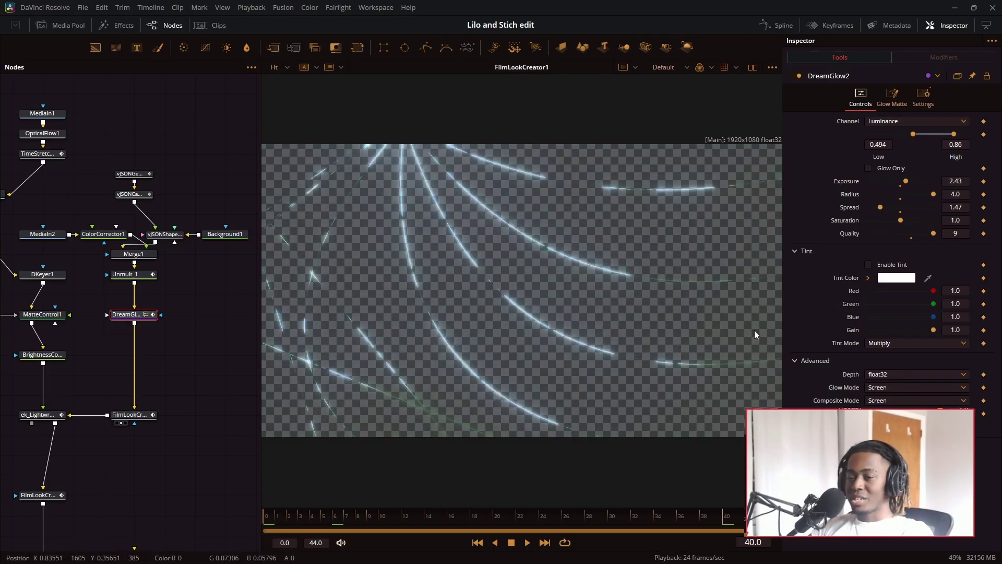
pyautogui.moveTo(94, 491); pyautogui.dragTo(204, 443)
pyautogui.scroll(2, 123, 356)
pyautogui.click(140, 437)
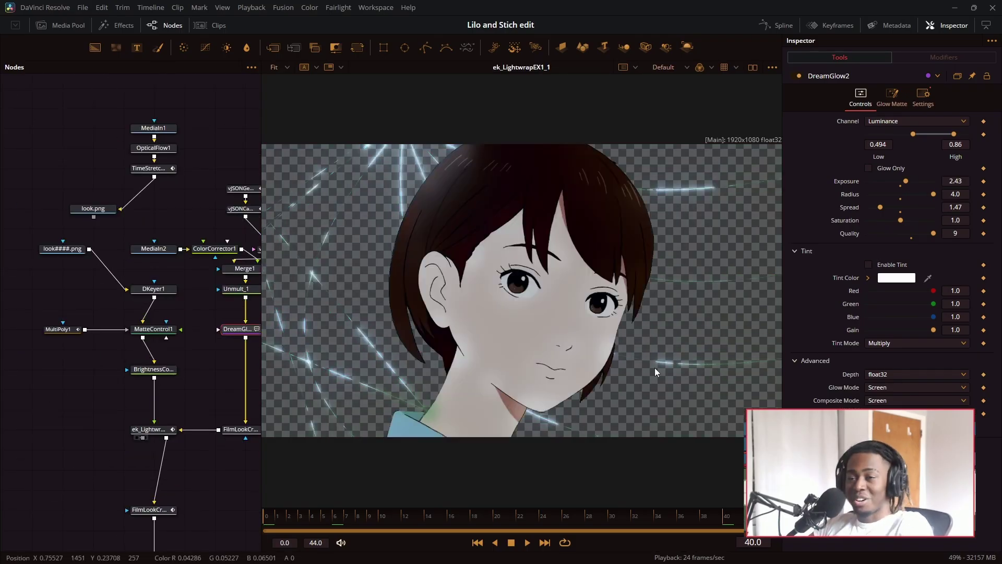
# Step: Check the Fusion effects on the V3 and V2 adjustment clips around the girl's face shot, returning to the edit timeline
pyautogui.hotkey('shift', '4')
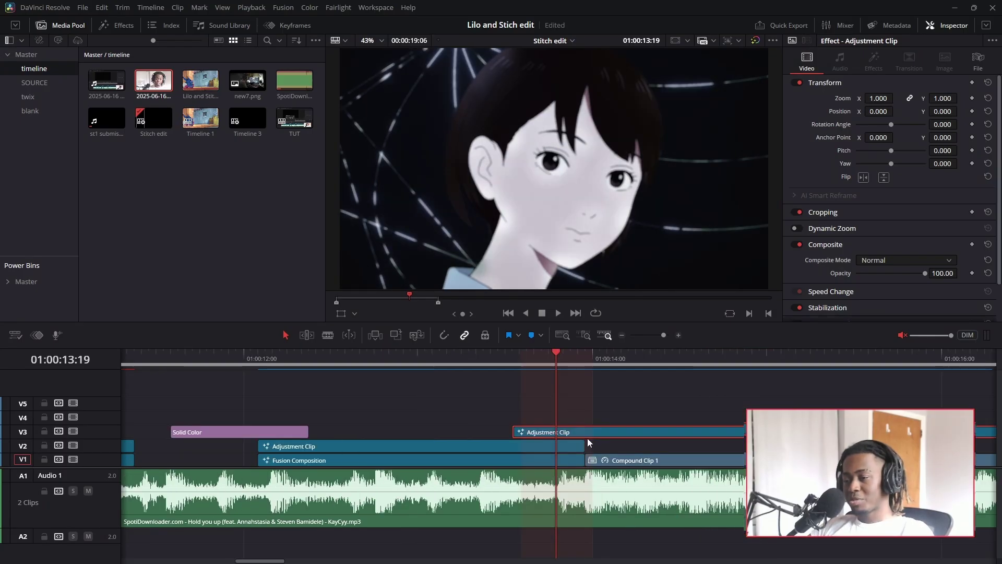
pyautogui.hotkey('shift', '5')
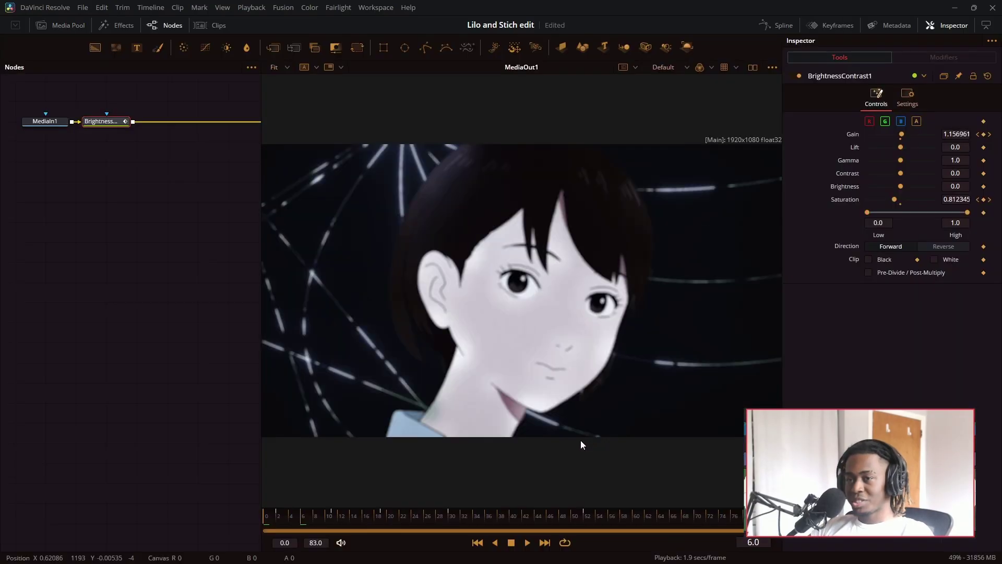
pyautogui.hotkey('shift', '4')
pyautogui.click(412, 452)
pyautogui.hotkey('shift', '5')
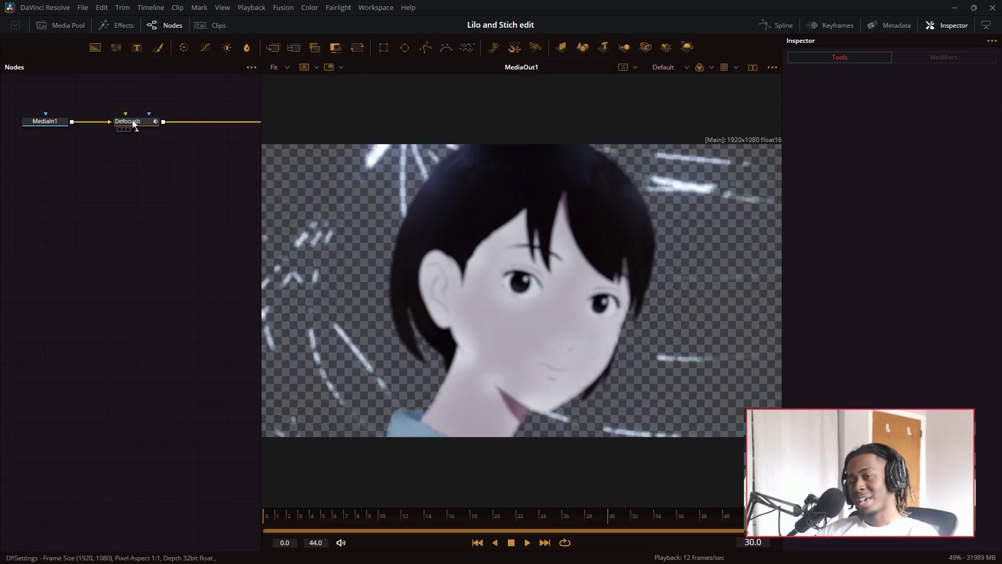
pyautogui.hotkey('shift', '4')
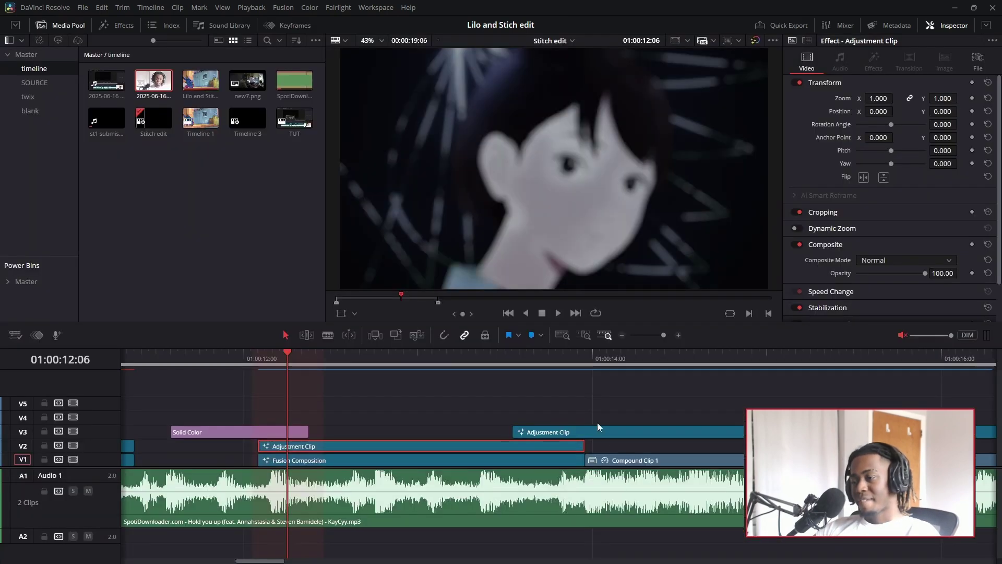
# Step: Open Compound Clip 1 on the timeline and go into the Fusion composition on its V1 track
pyautogui.moveTo(585, 357); pyautogui.dragTo(715, 358)
pyautogui.doubleClick(667, 462)
pyautogui.click(240, 449)
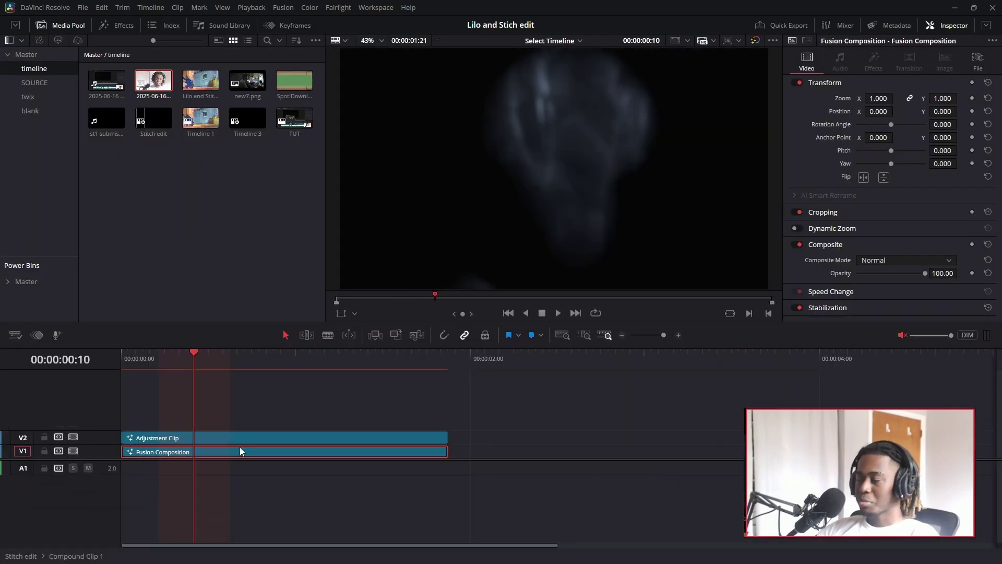
pyautogui.hotkey('shift', '5')
# Step: Review DepthMap1's animated depth isolation between frames 23 and 15, and preview the Merge1 result that uses it
pyautogui.moveTo(67, 468); pyautogui.dragTo(136, 521)
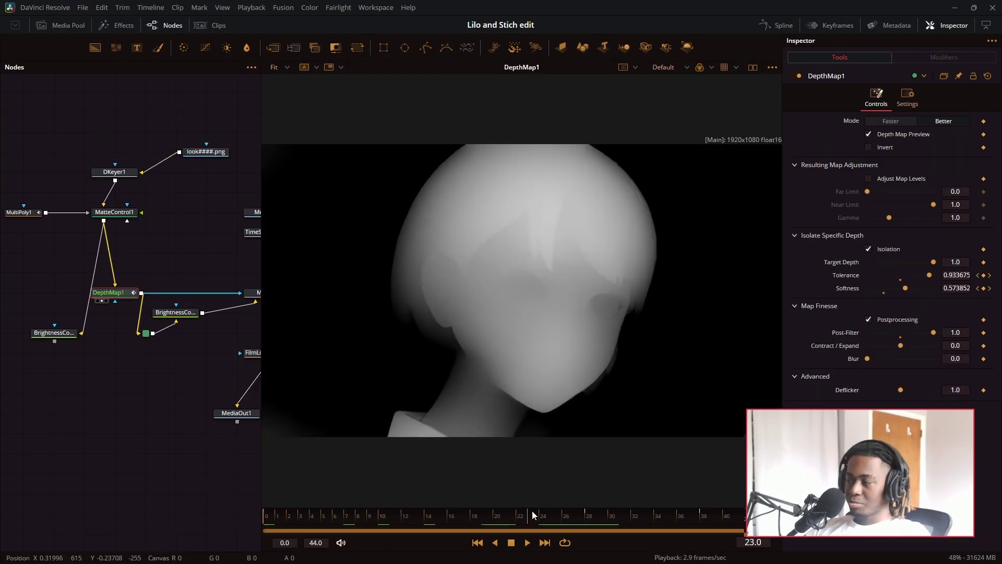
pyautogui.moveTo(531, 511); pyautogui.dragTo(435, 485)
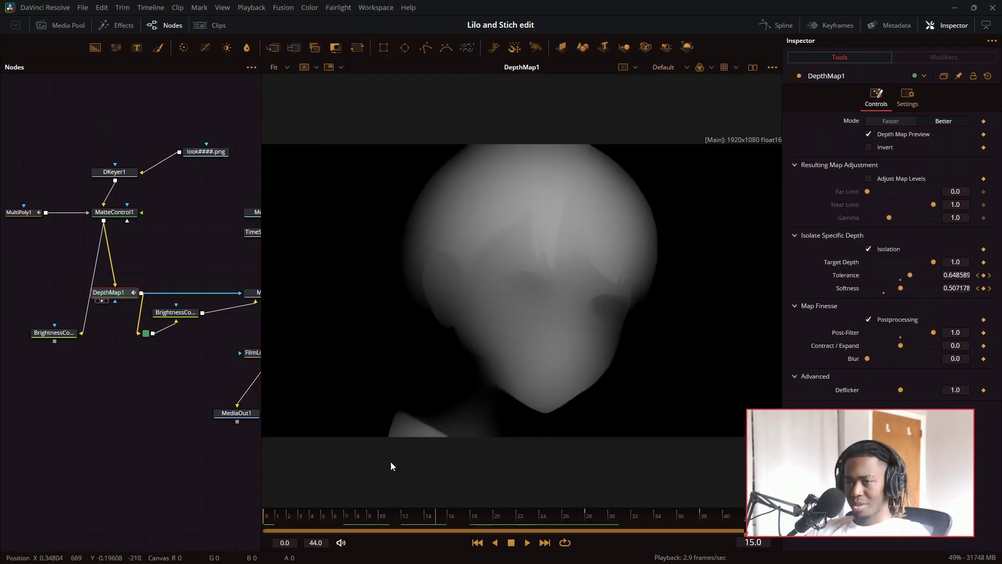
pyautogui.moveTo(240, 261); pyautogui.dragTo(151, 252)
pyautogui.moveTo(192, 205); pyautogui.dragTo(630, 262)
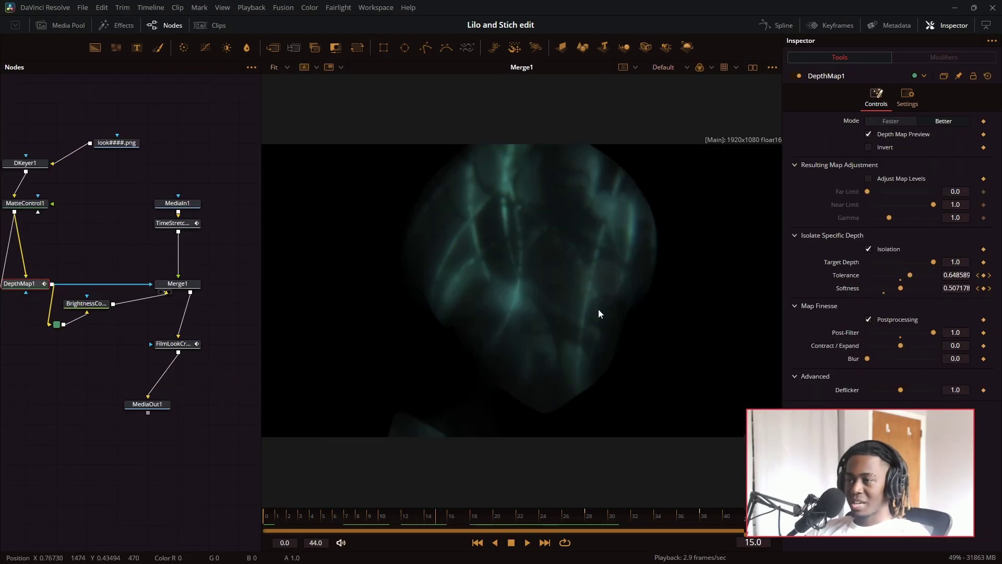
pyautogui.moveTo(515, 158); pyautogui.dragTo(636, 465)
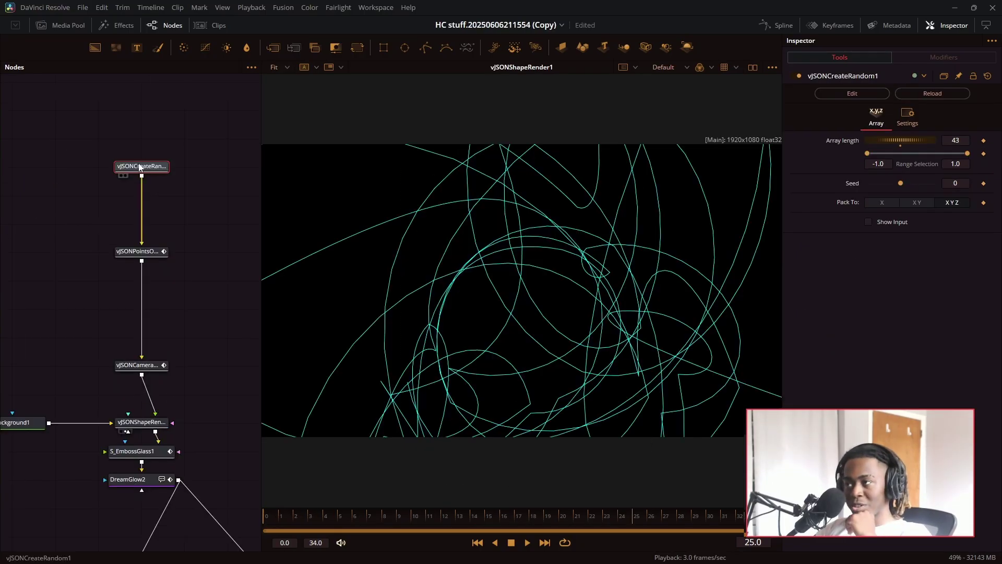
# Step: Try a Smoothness of 1.0 on vJSONPointsOnArc1 and undo it
pyautogui.click(139, 251)
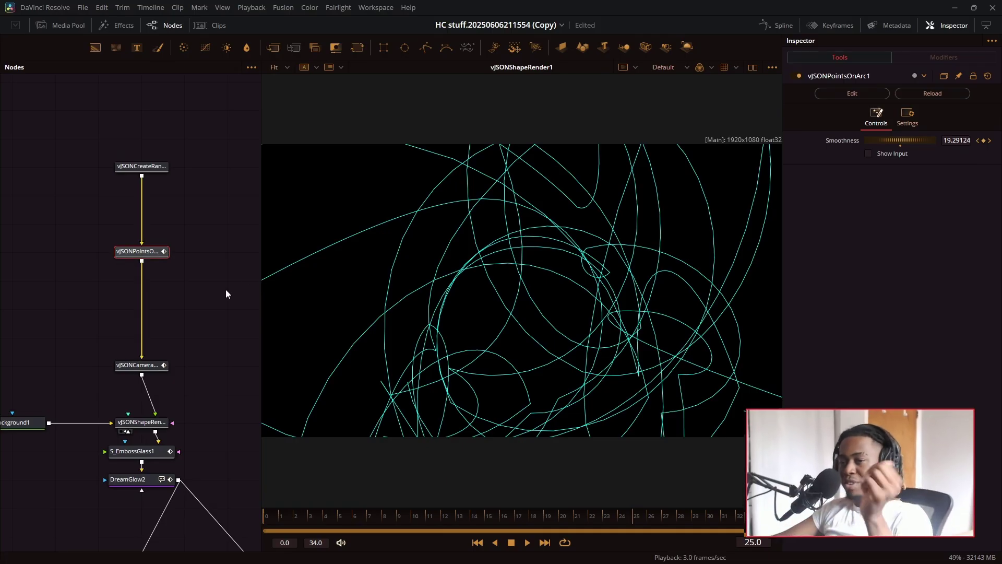
pyautogui.moveTo(911, 146); pyautogui.dragTo(867, 152)
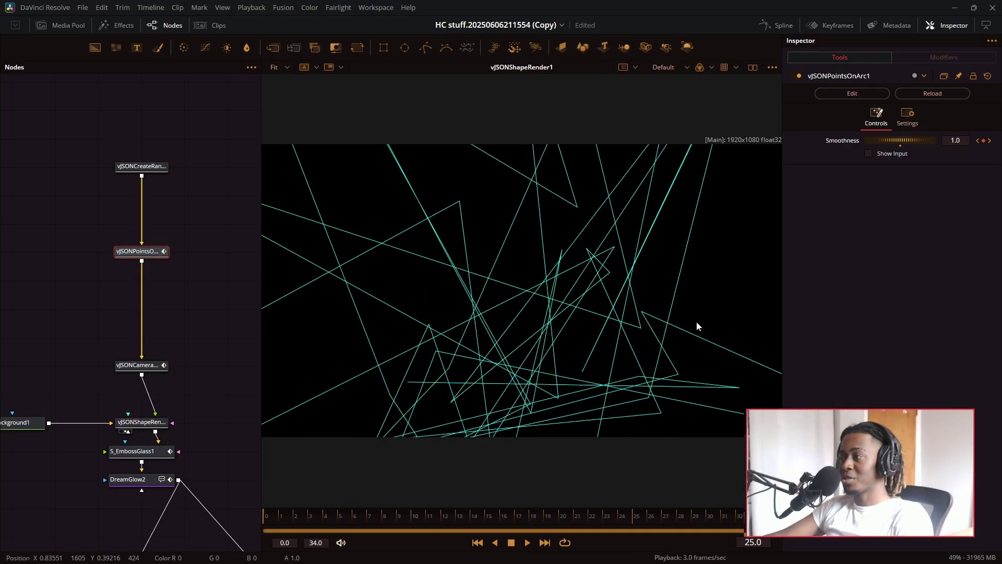
pyautogui.hotkey('ctrl', 'z')
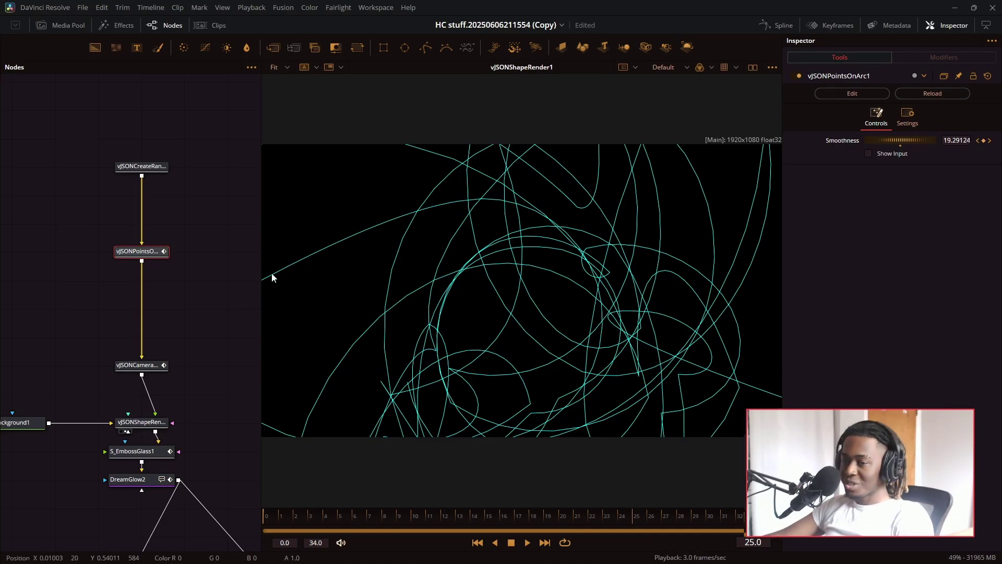
# Step: Inspect vJSONCameraProjection1's offset and rotation settings and view the curved lines at frame 15
pyautogui.scroll(-3, 136, 390)
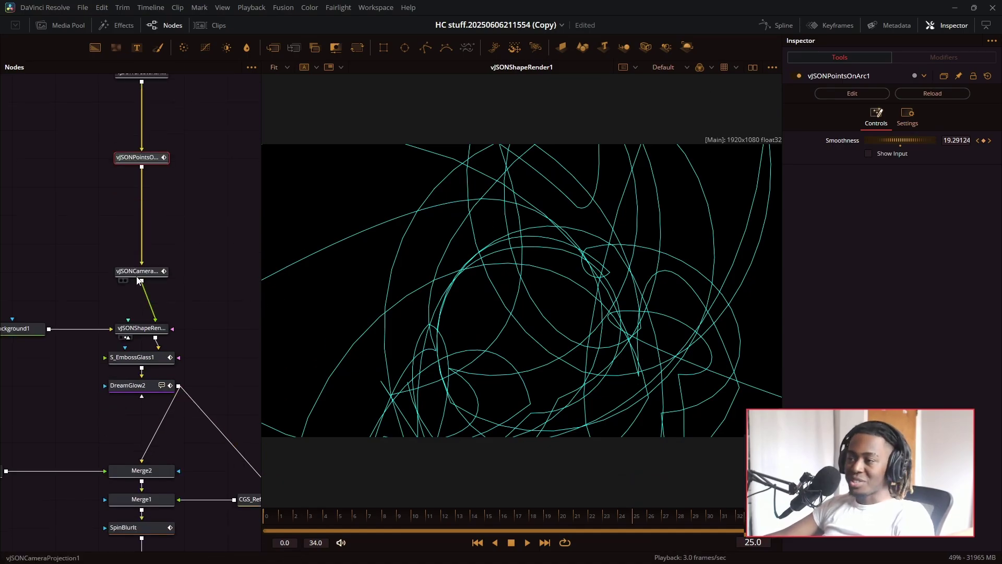
pyautogui.click(167, 271)
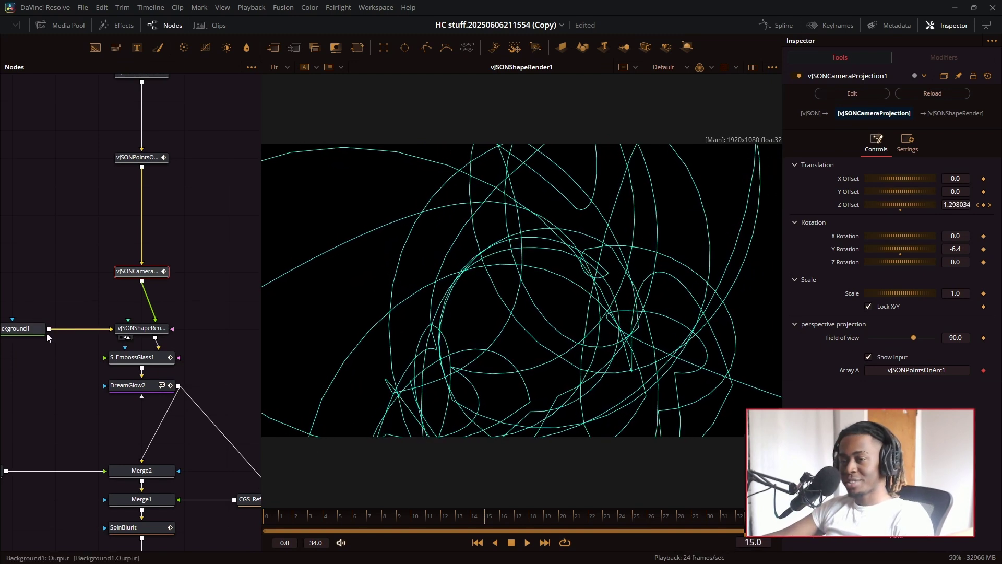
# Step: Inspect the S_EmbossGlass1 and DreamGlow2 settings and preview the glowing curved lines across the frames
pyautogui.moveTo(64, 329); pyautogui.dragTo(132, 241)
pyautogui.click(185, 281)
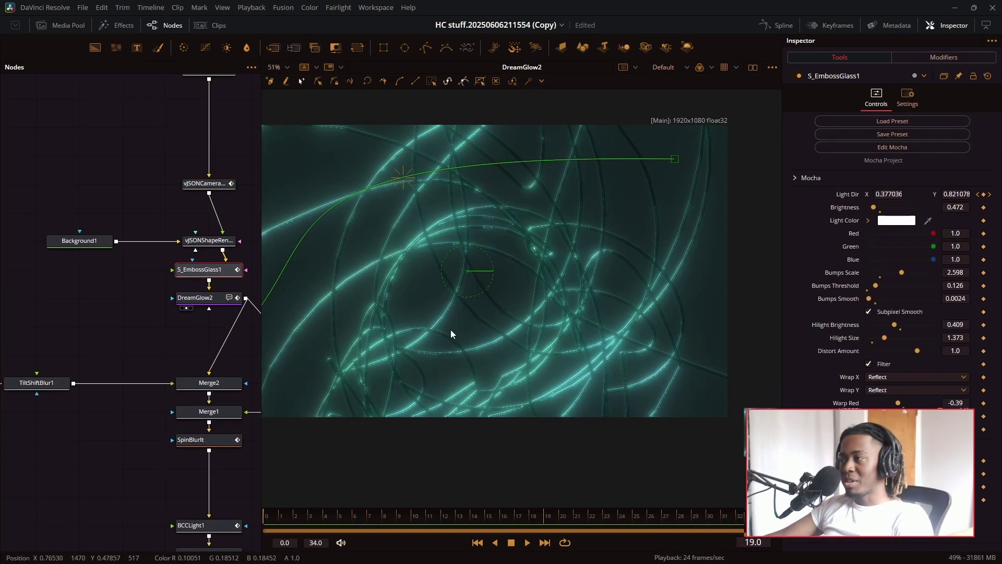
pyautogui.click(194, 297)
pyautogui.moveTo(473, 196); pyautogui.dragTo(560, 237)
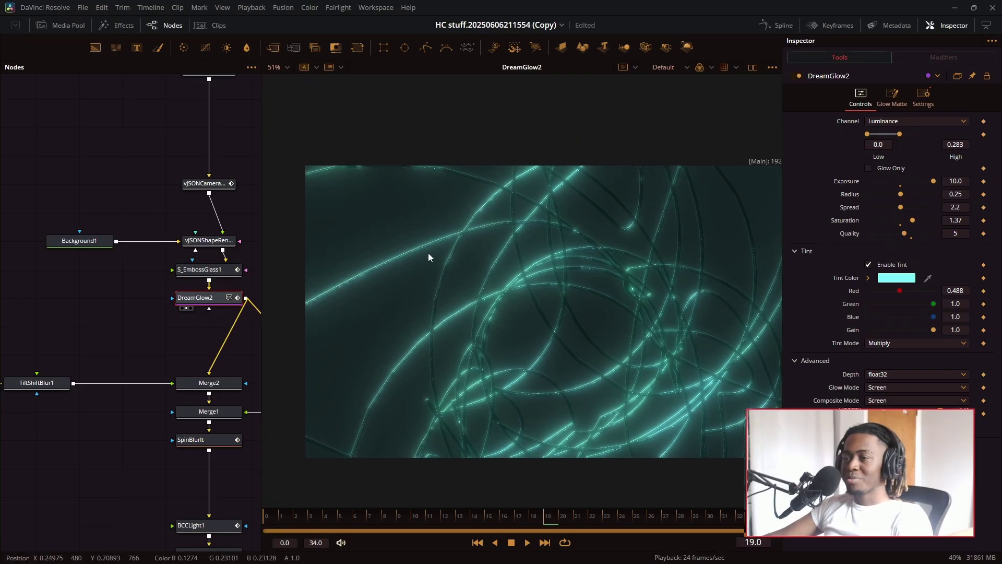
pyautogui.scroll(2, 333, 286)
pyautogui.moveTo(298, 318); pyautogui.dragTo(439, 254)
pyautogui.hotkey('ctrl', 'f')
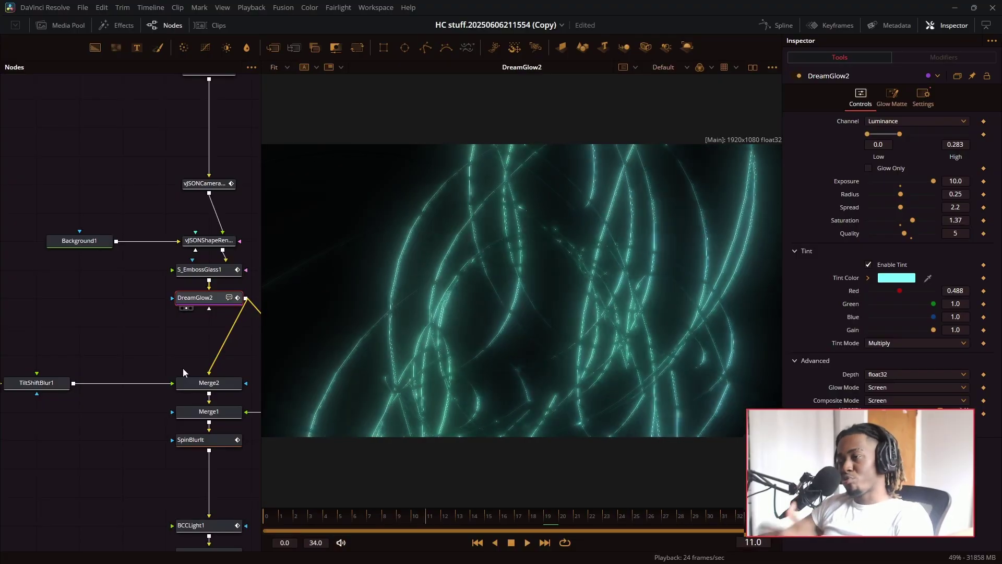
# Step: Preview CGS_Reflect's reflection on its own, and play the Merge1 result that combines it with the glowing lines
pyautogui.click(87, 322)
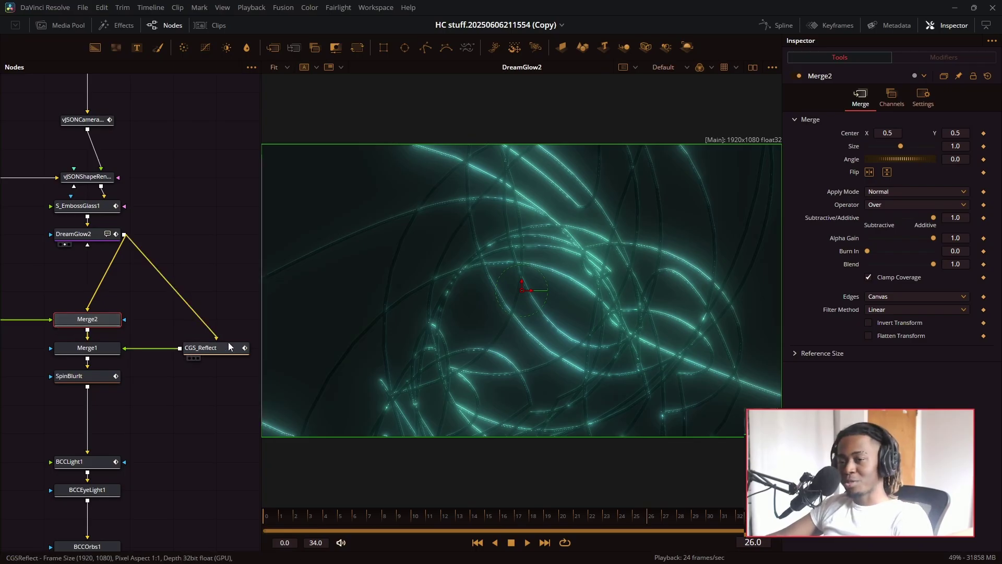
pyautogui.press('1')
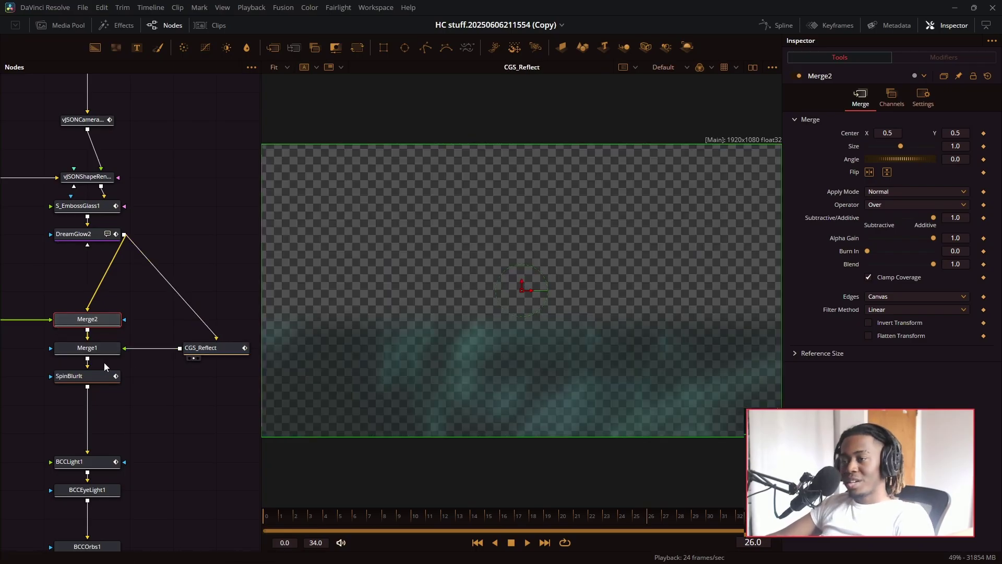
pyautogui.moveTo(102, 349); pyautogui.dragTo(364, 369)
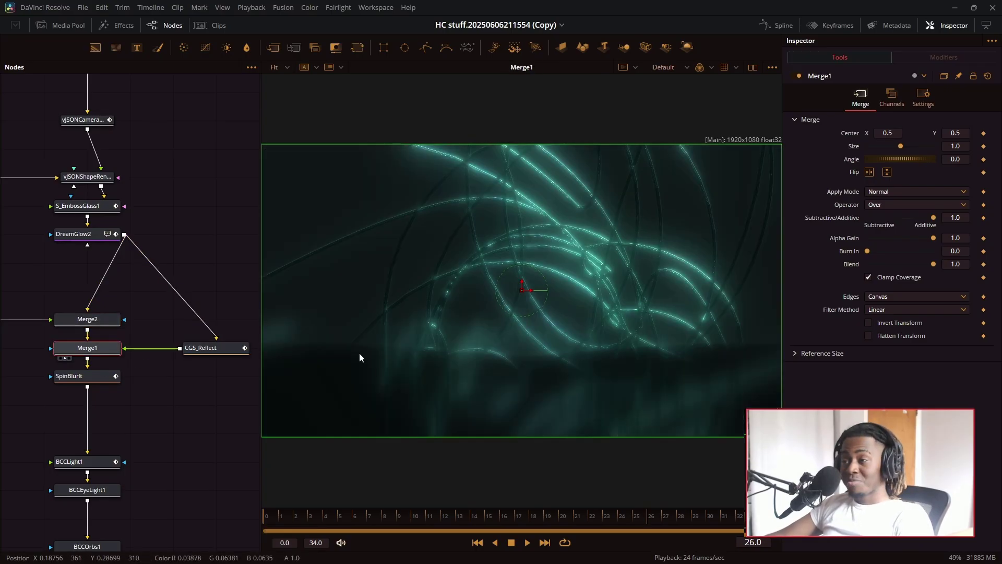
pyautogui.press('space')
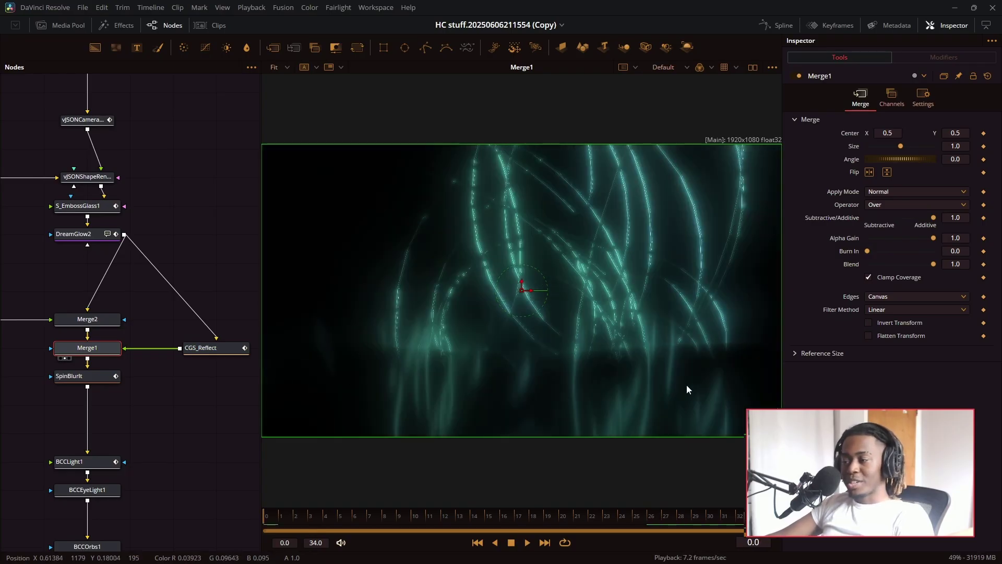
# Step: Inspect SpinBlurIt's blur settings, preview its output, and move the node midway between Merge1 and BCCLight1
pyautogui.moveTo(130, 398); pyautogui.dragTo(186, 387)
pyautogui.moveTo(129, 421); pyautogui.dragTo(195, 391)
pyautogui.click(216, 336)
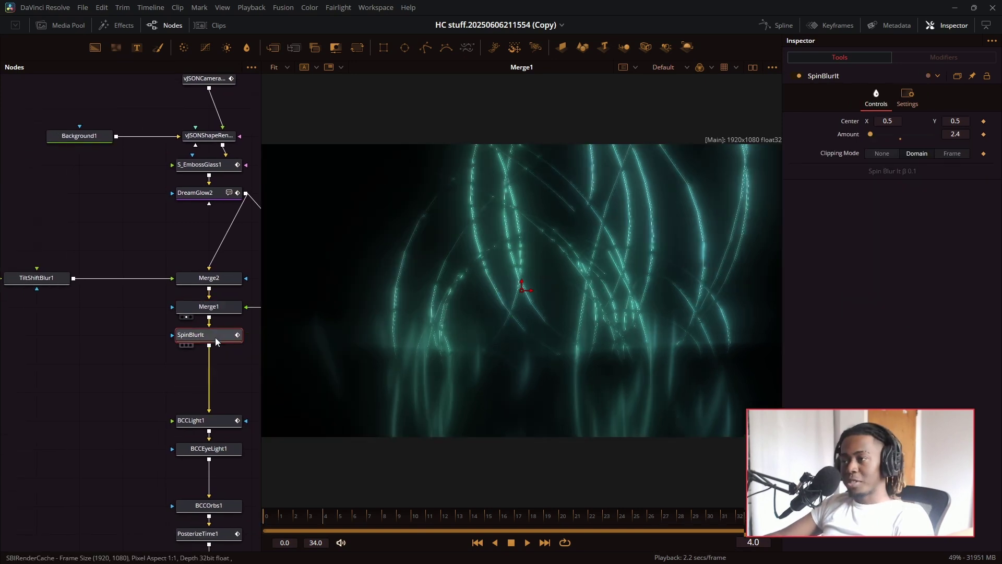
pyautogui.moveTo(216, 339); pyautogui.dragTo(90, 253)
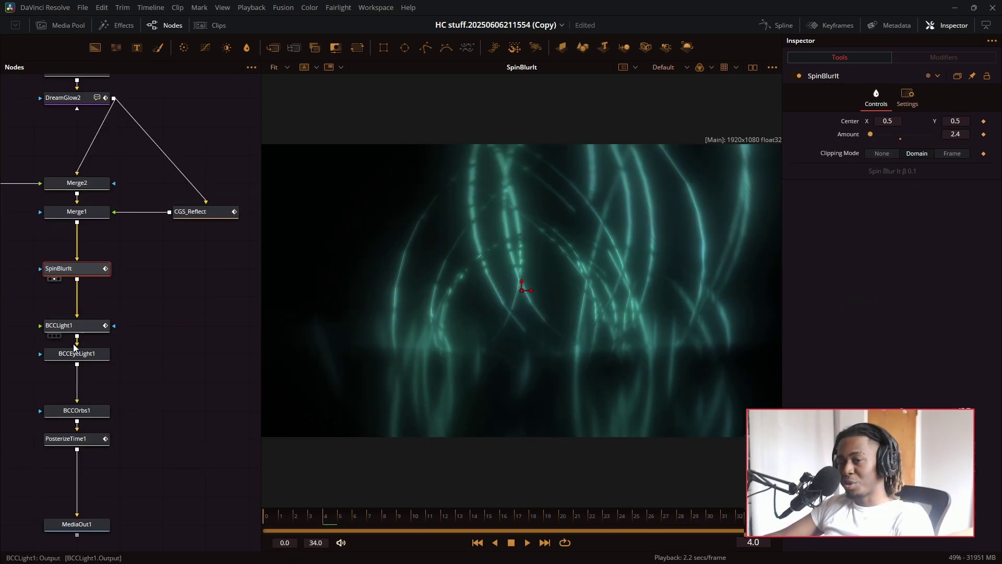
# Step: Preview BCCLight1 at frame 4 and examine its Light, Shadow and Gobo settings
pyautogui.click(63, 328)
pyautogui.press('2')
pyautogui.click(142, 322)
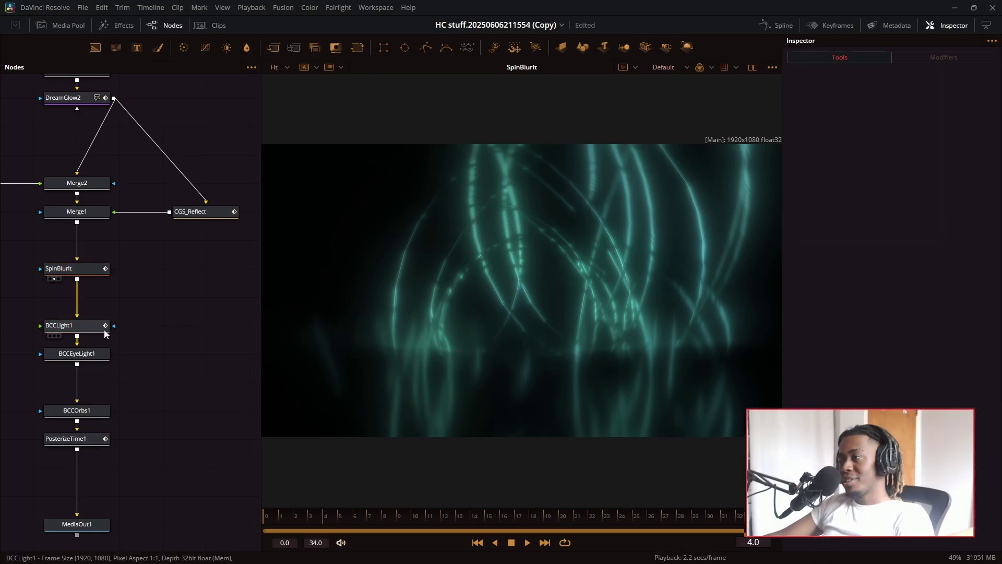
pyautogui.click(105, 329)
pyautogui.scroll(-10, 831, 226)
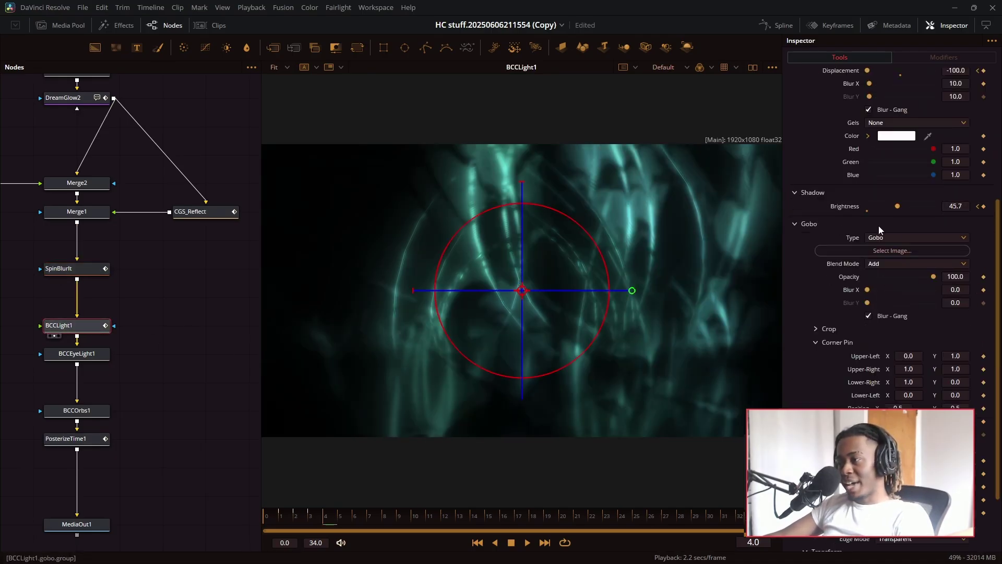
# Step: Browse the gobo images available for BCCLight1, including the Abstract and Doors > Shutters folders, without choosing one
pyautogui.click(840, 254)
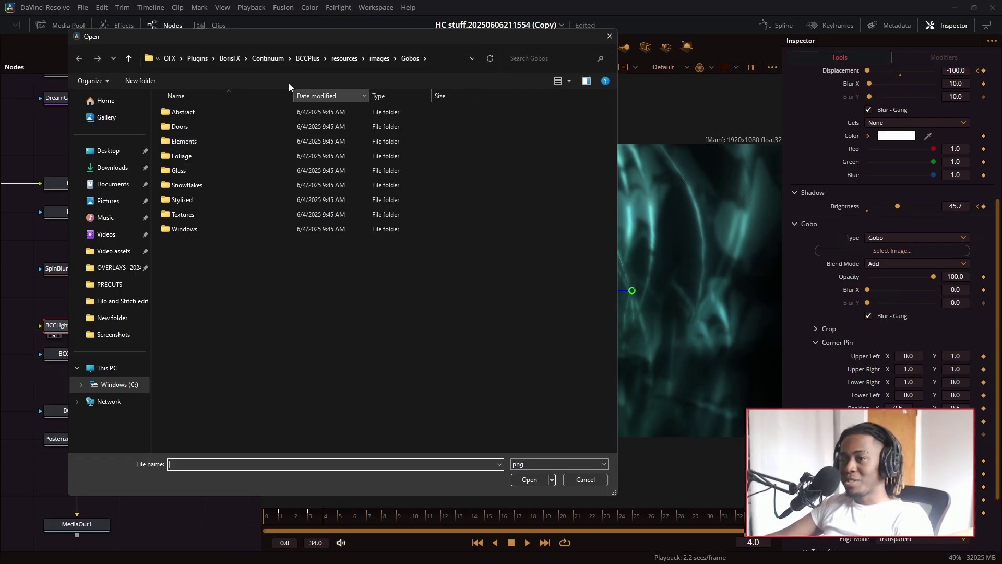
pyautogui.doubleClick(225, 110)
pyautogui.click(79, 58)
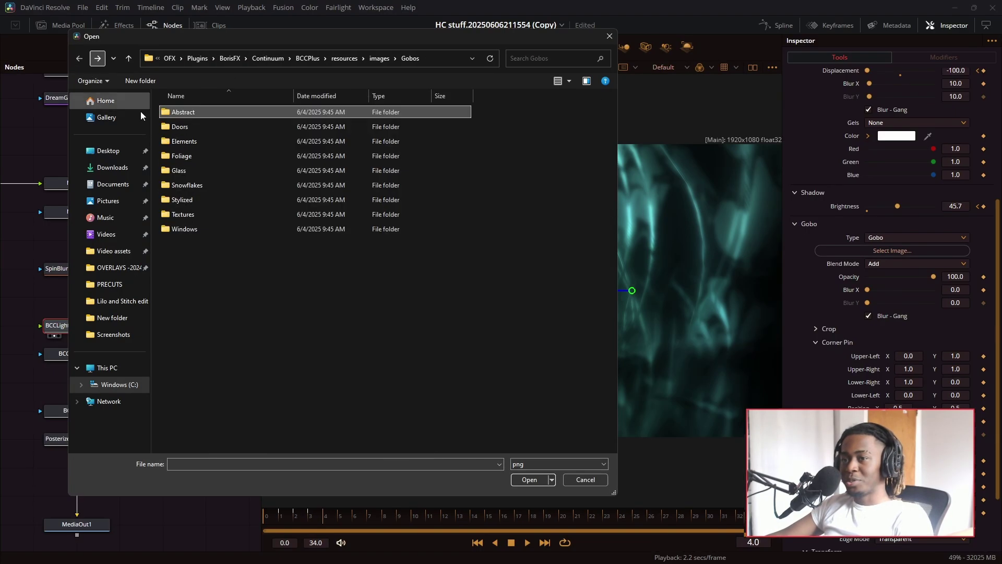
pyautogui.doubleClick(193, 127)
pyautogui.doubleClick(197, 155)
pyautogui.hotkey('alt', 'Left')
pyautogui.doubleClick(199, 155)
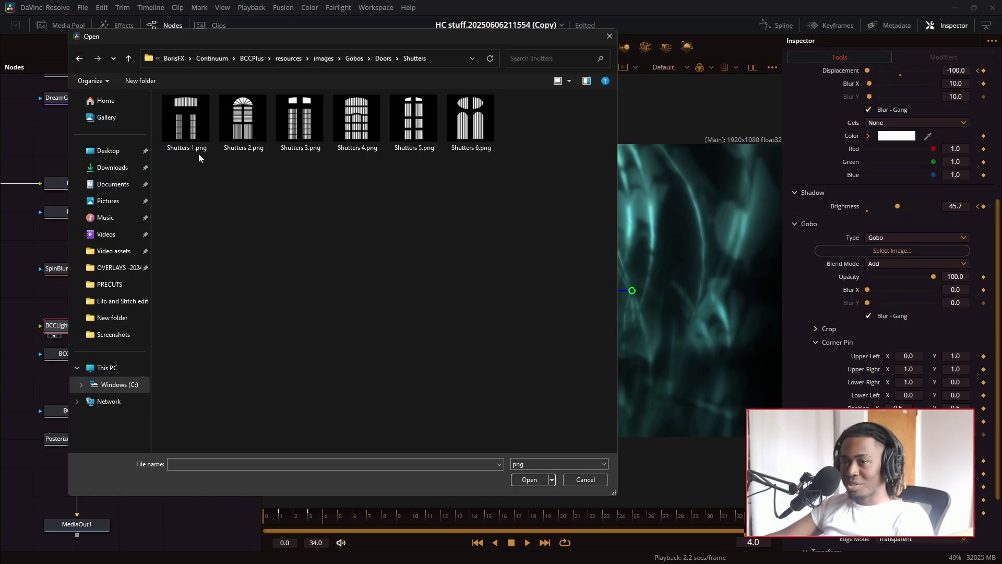
pyautogui.click(80, 58)
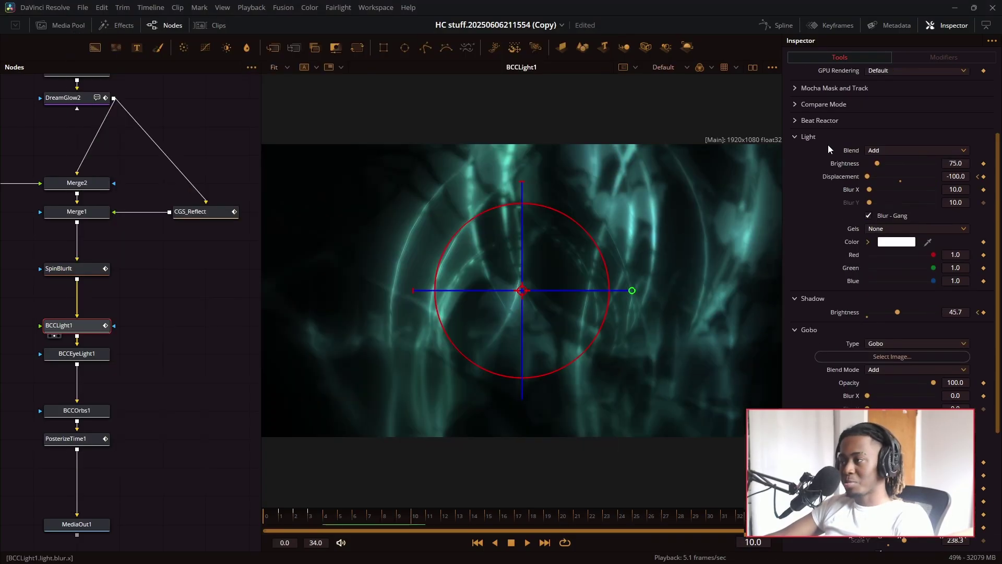
# Step: Review BCCLight1's animated Light displacement and preview BCCEyeLight1 at frame 19
pyautogui.scroll(1, 827, 146)
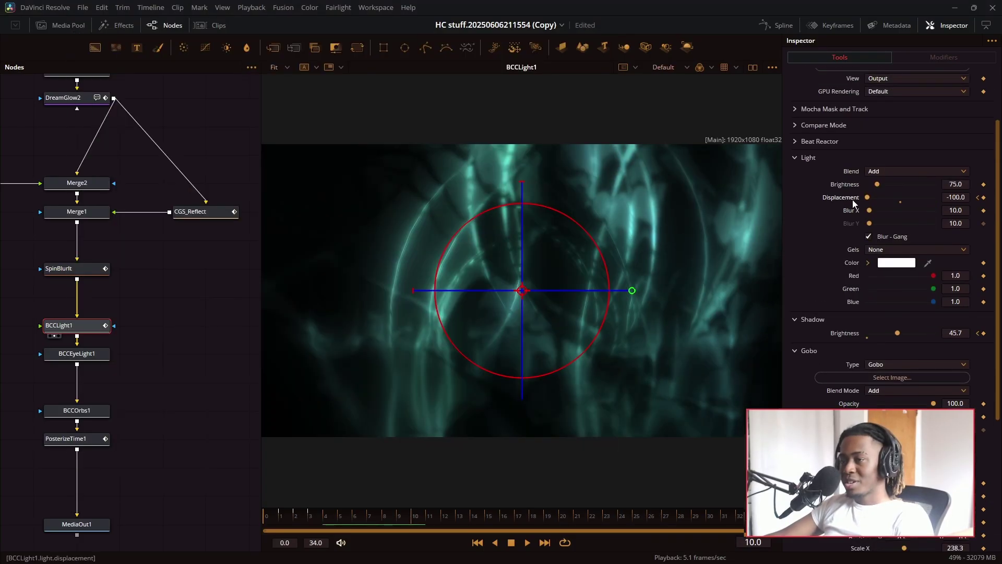
pyautogui.moveTo(867, 197)
pyautogui.mouseDown()
pyautogui.moveTo(903, 199)
pyautogui.moveTo(877, 209)
pyautogui.moveTo(872, 236)
pyautogui.moveTo(975, 222)
pyautogui.mouseUp()
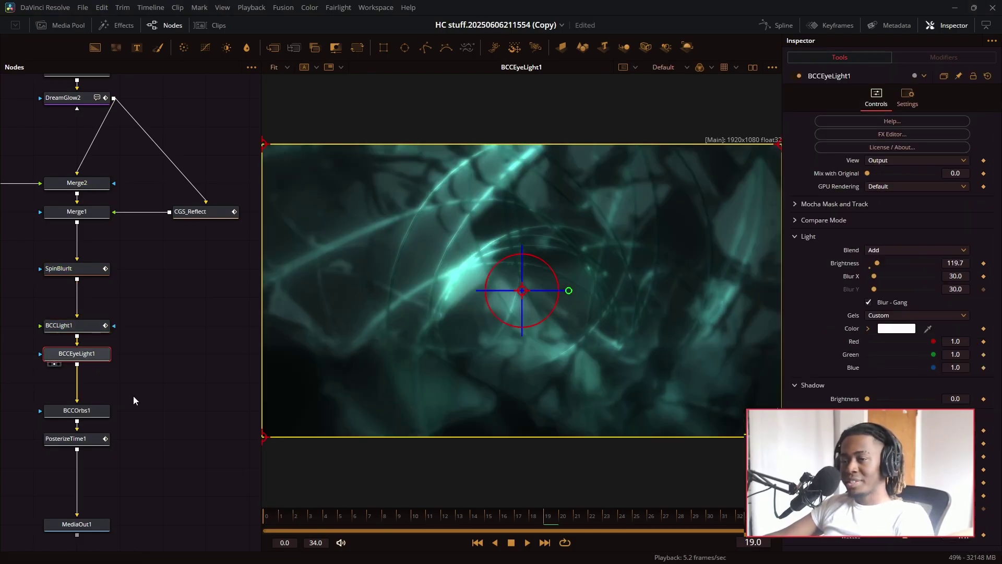
# Step: Inspect PosterizeTime1's output framerate and preview its result at frame 19
pyautogui.moveTo(138, 394); pyautogui.dragTo(240, 320)
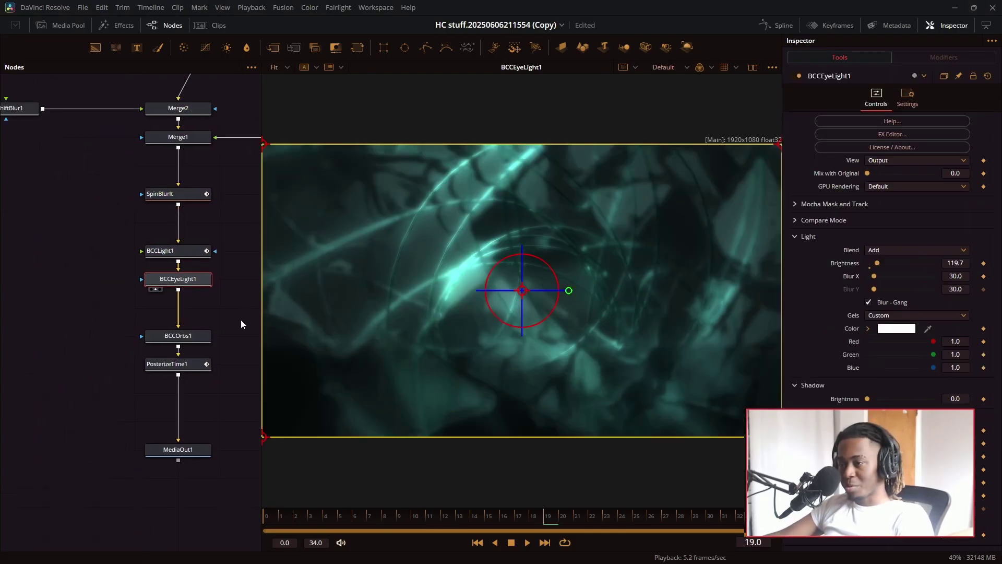
pyautogui.click(199, 361)
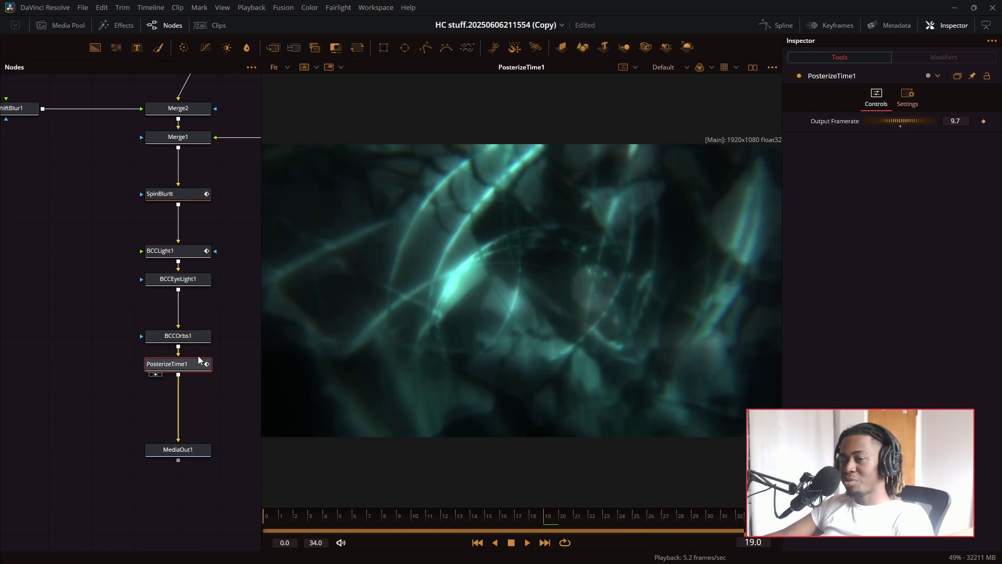
pyautogui.click(97, 406)
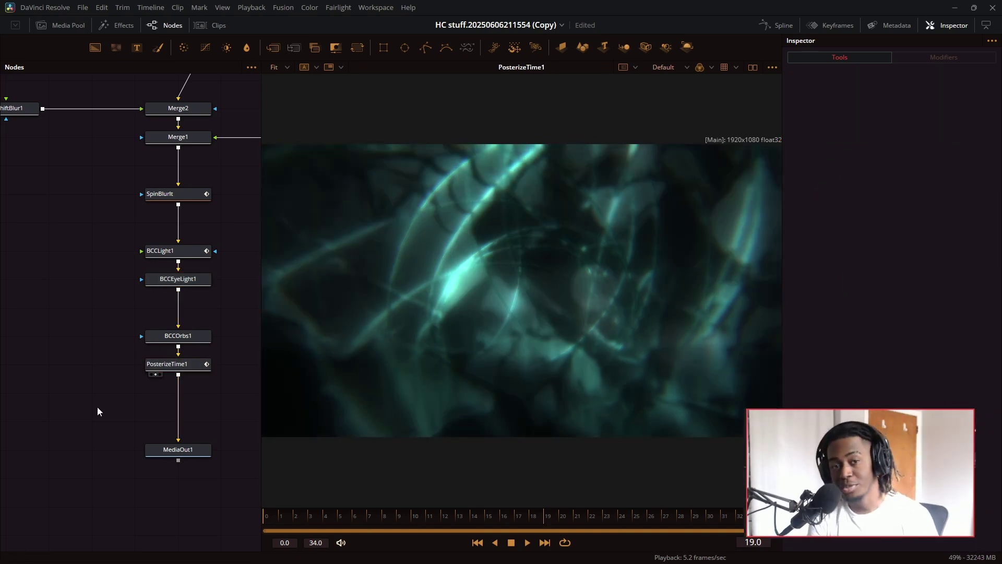